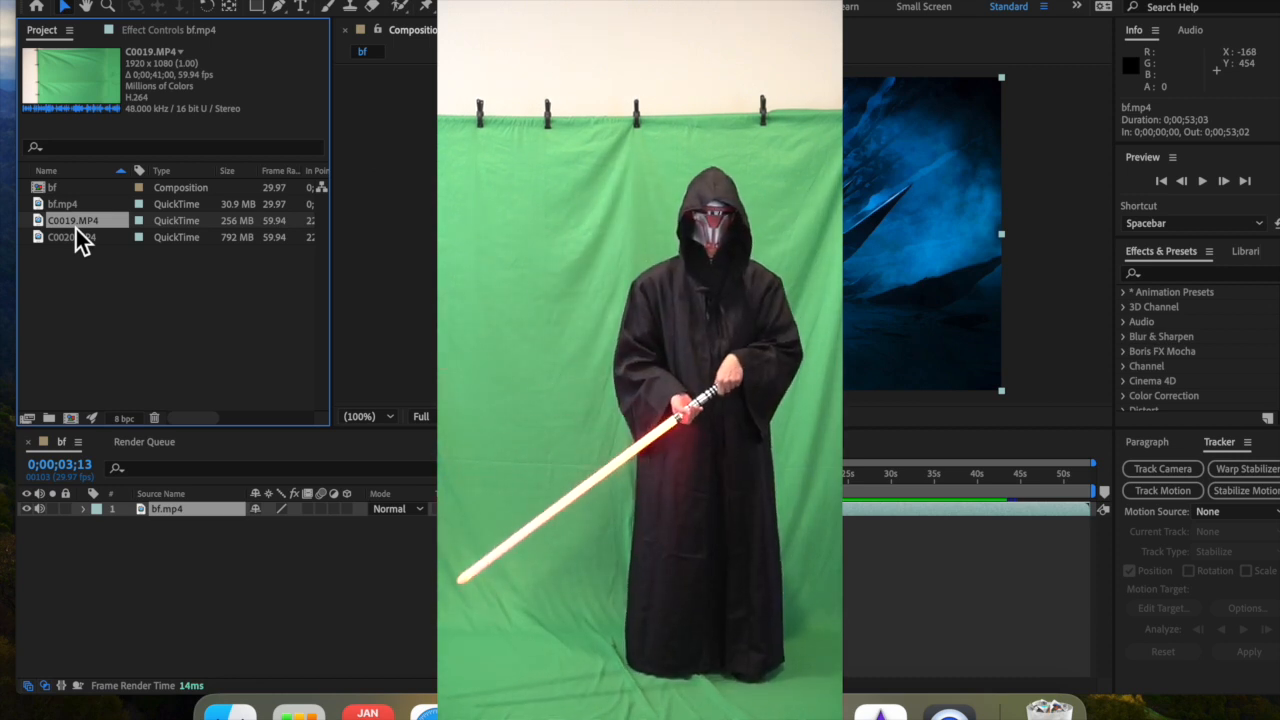
Step: Add C0019.MP4 above bf.mp4 in the composition and scale its layer to 51%
left_click_drag(76, 229, 175, 509)
left_click(175, 524)
key("s")
left_click_drag(285, 524, 230, 533)
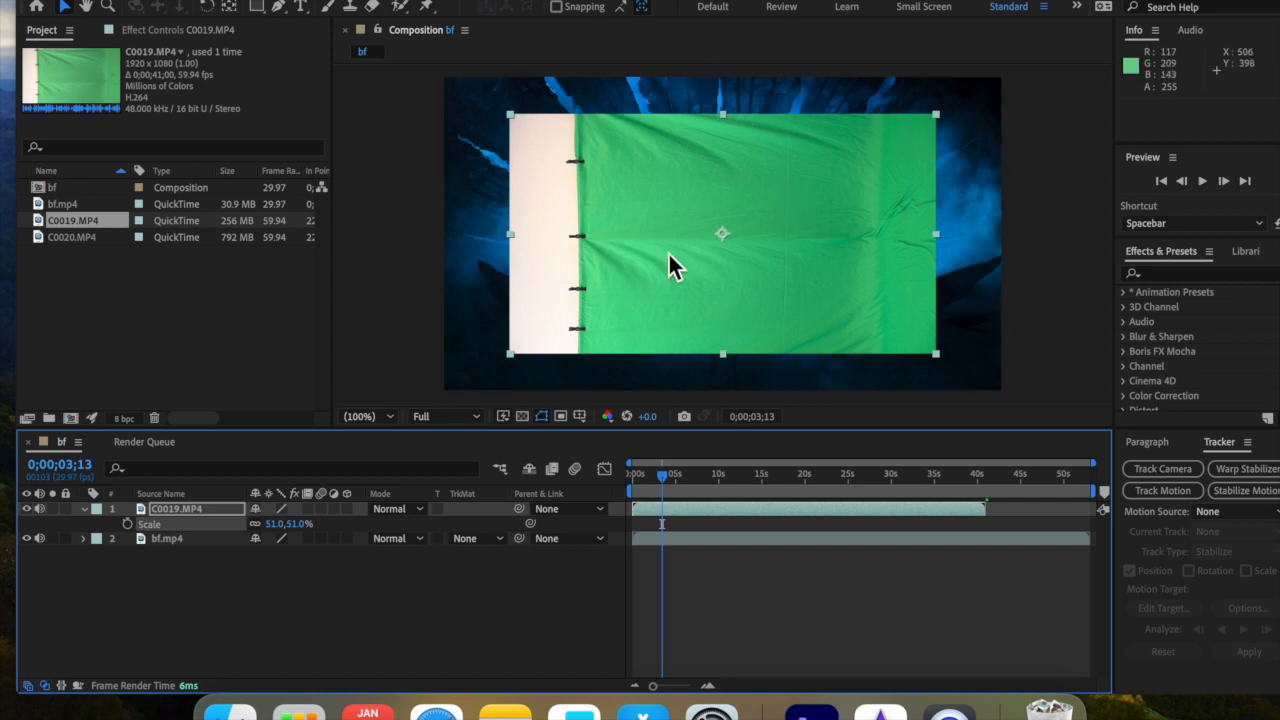
left_click(300, 524)
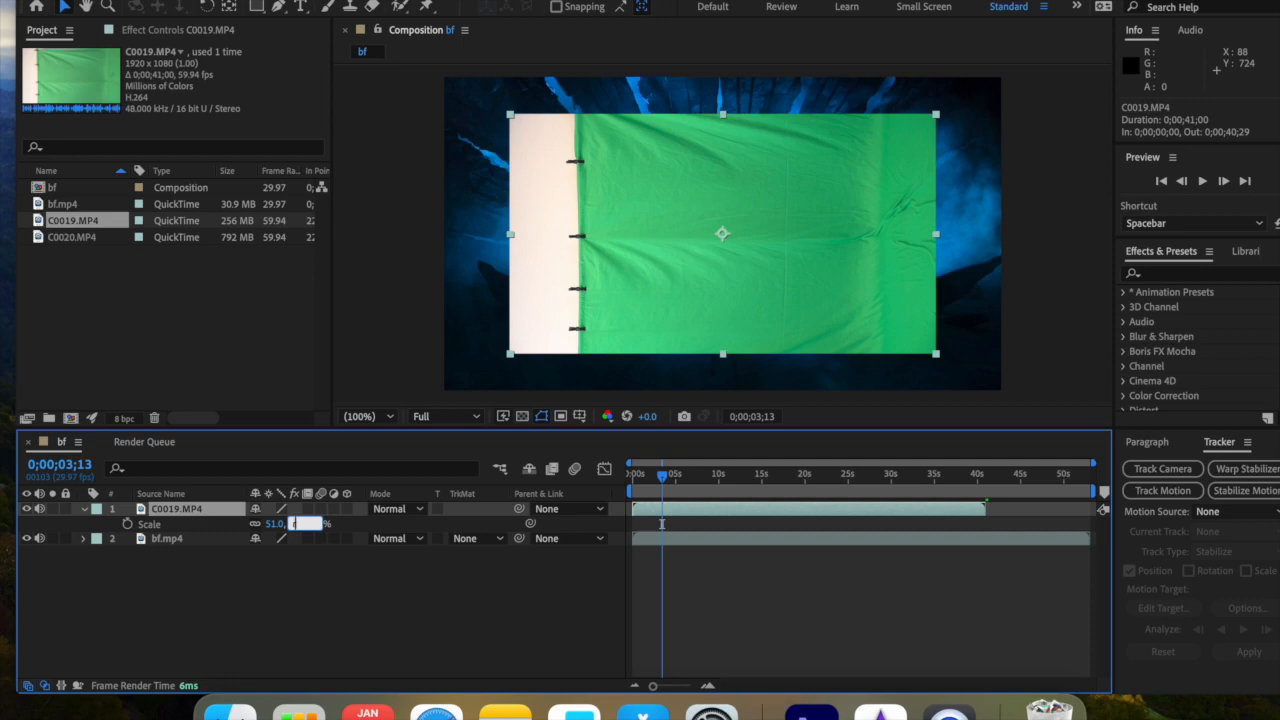
type("0")
key("Return")
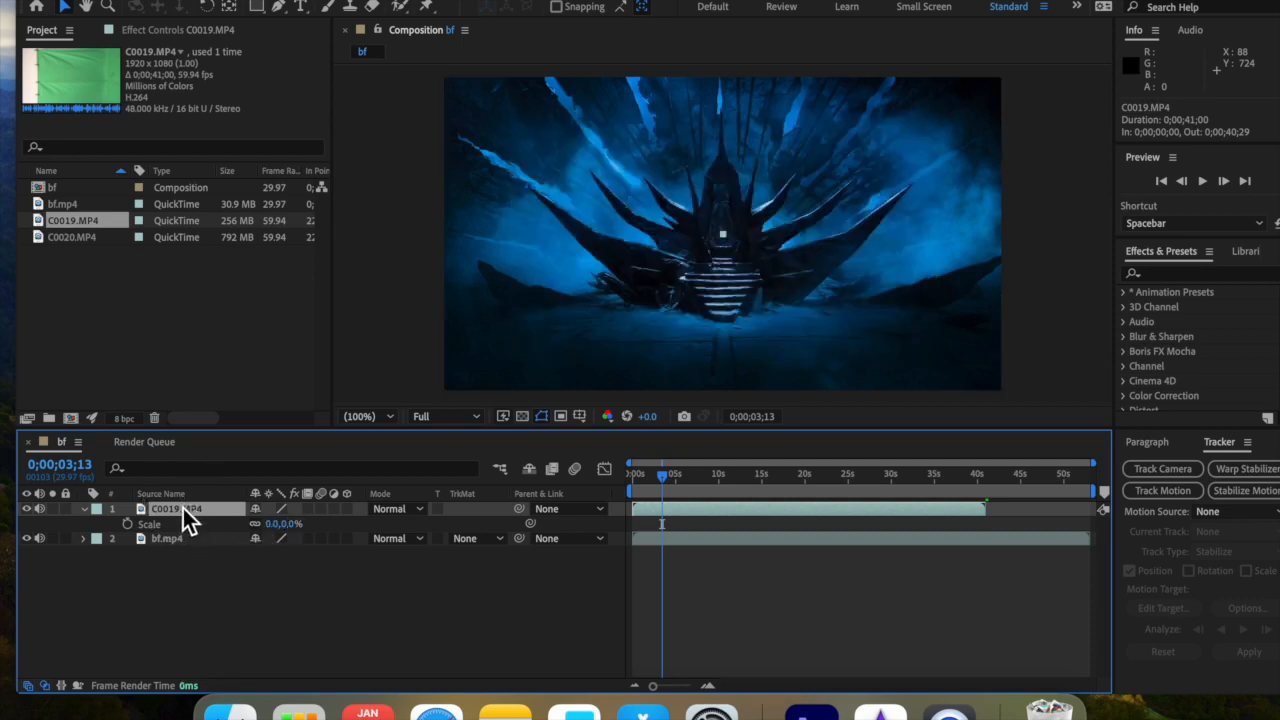
left_click(215, 0)
left_click(239, 1)
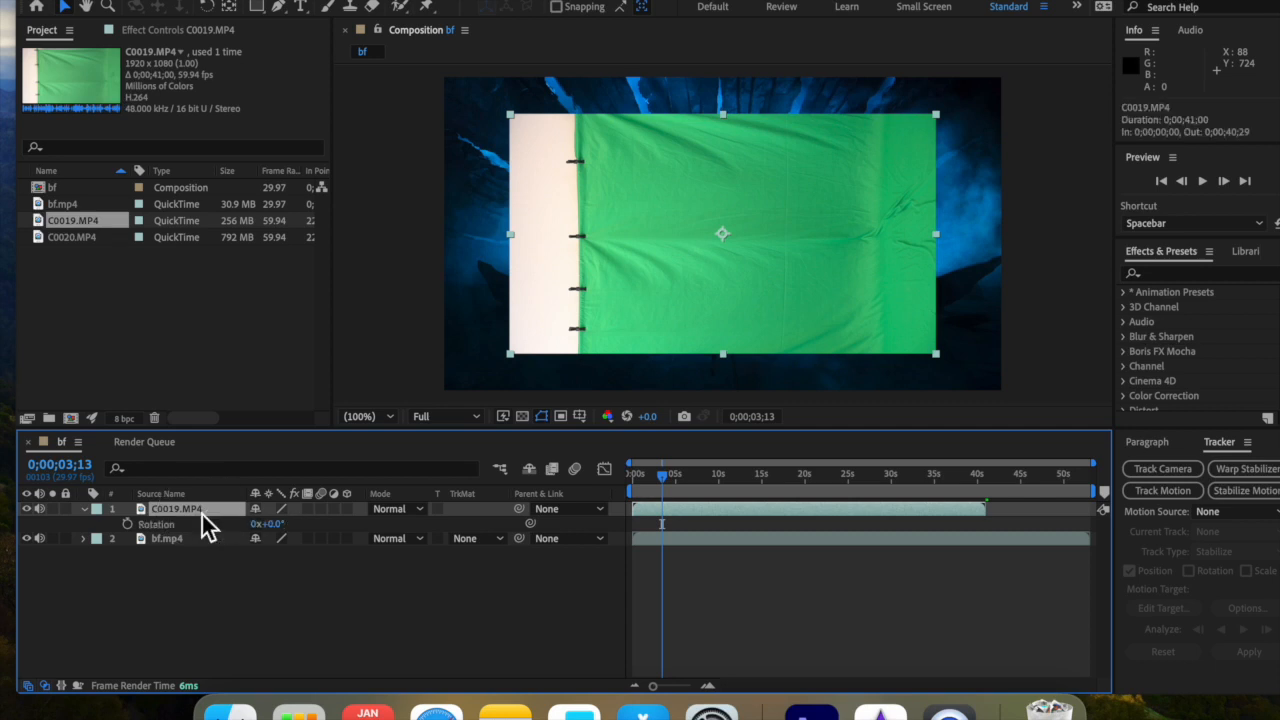
Step: Rotate the C0019.MP4 layer 90° to stand upright and set its scale to 36%
left_click(274, 526)
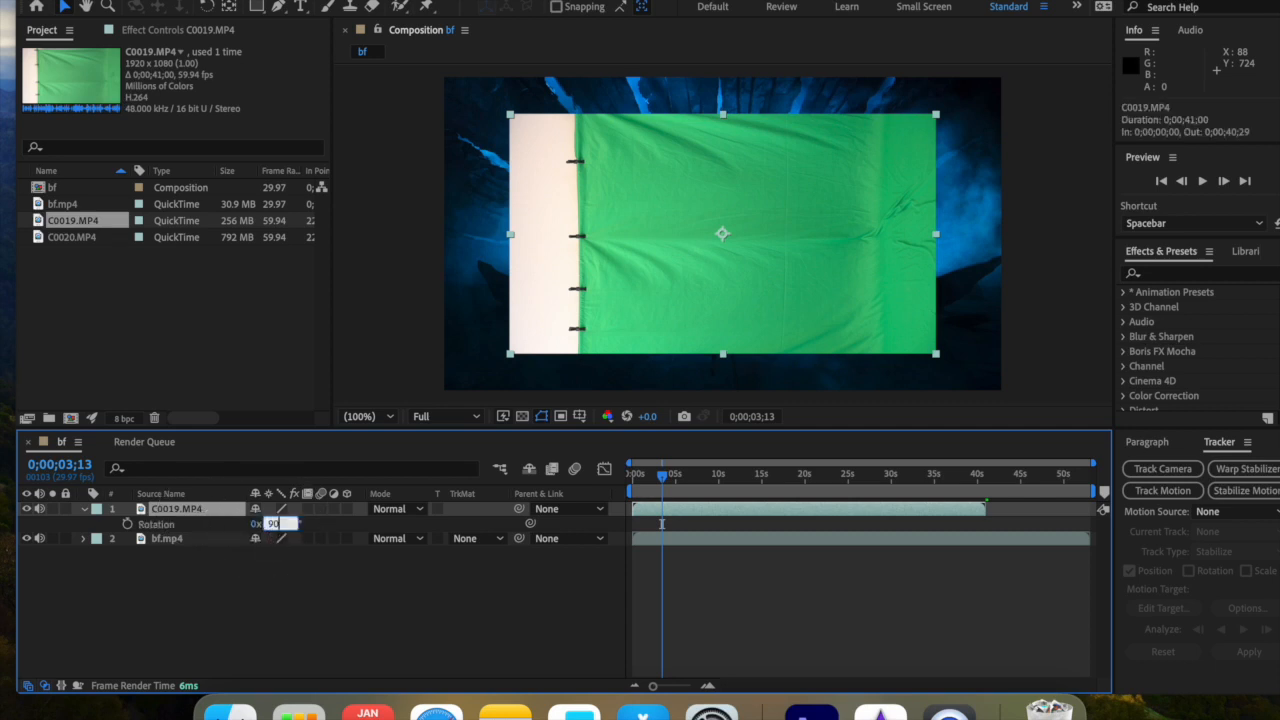
type("90")
key("Return")
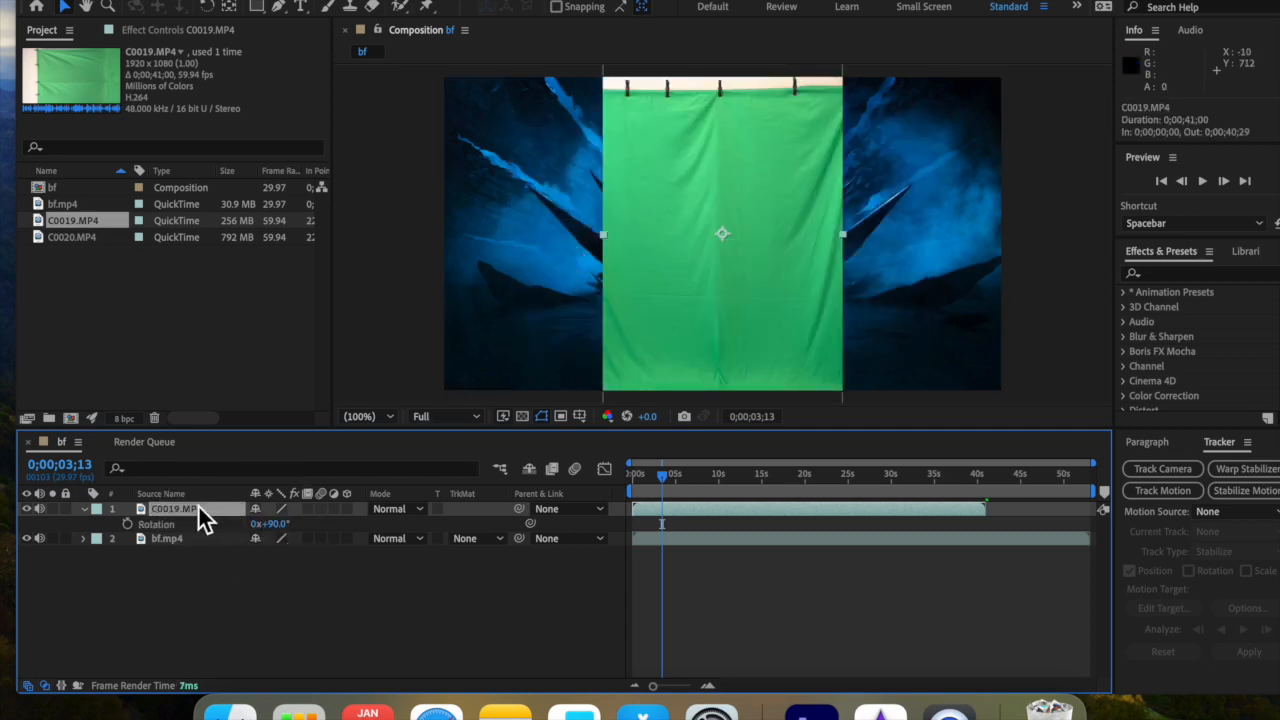
key("s")
left_click(272, 524)
left_click_drag(272, 524, 263, 530)
Step: Cut away the C0019.MP4 footage before 0;00;16;23 and move the remaining clip to the start of the composition
left_click_drag(672, 486, 786, 506)
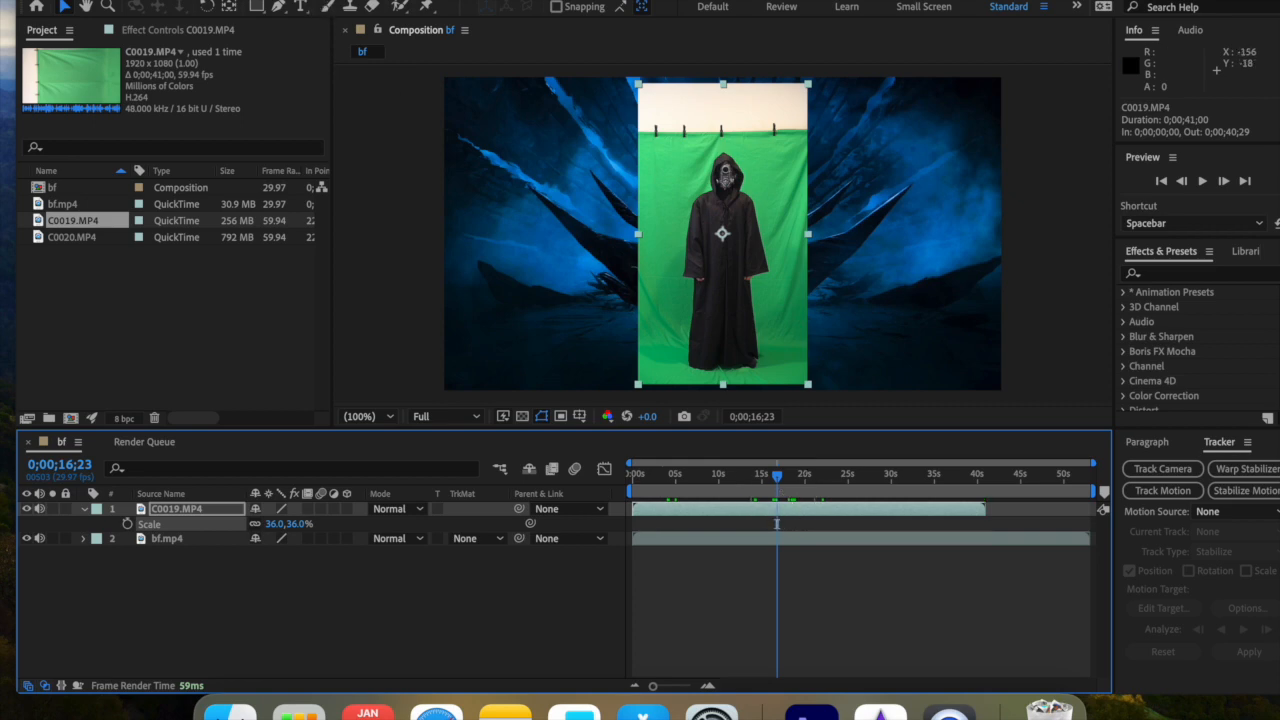
left_click(205, 3)
left_click(243, 220)
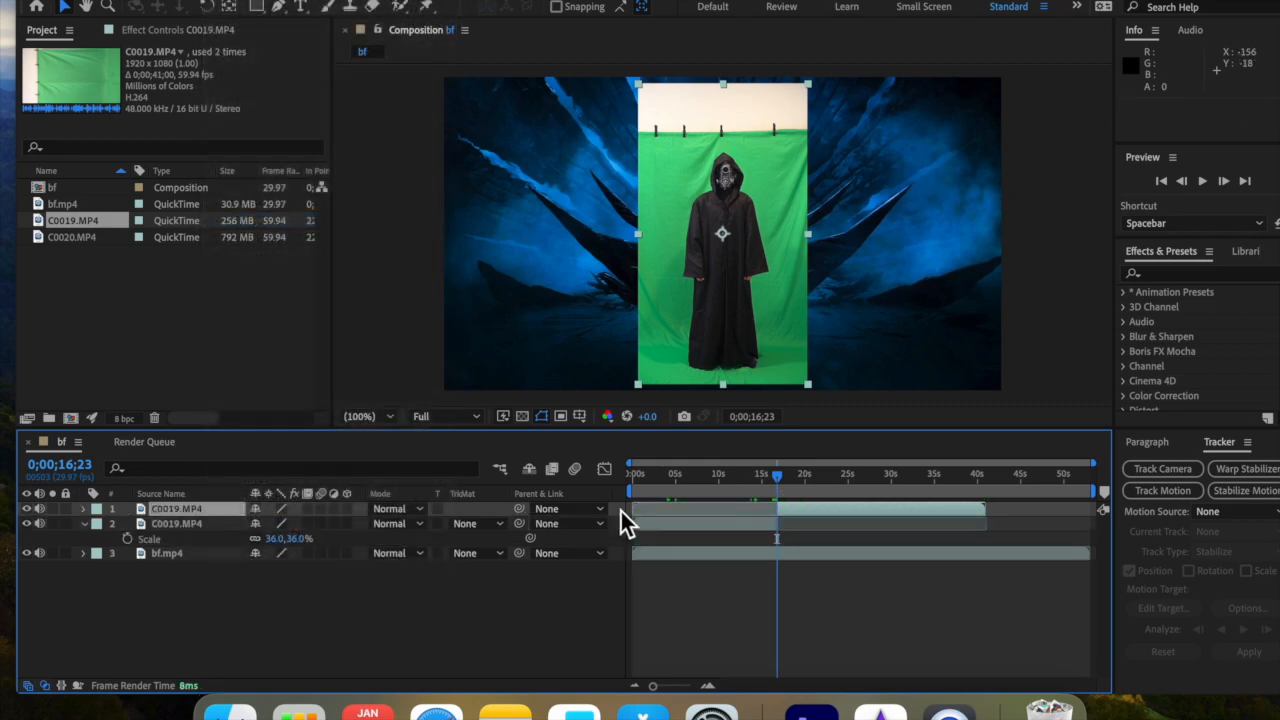
left_click(679, 526)
key("Delete")
left_click_drag(832, 503, 685, 510)
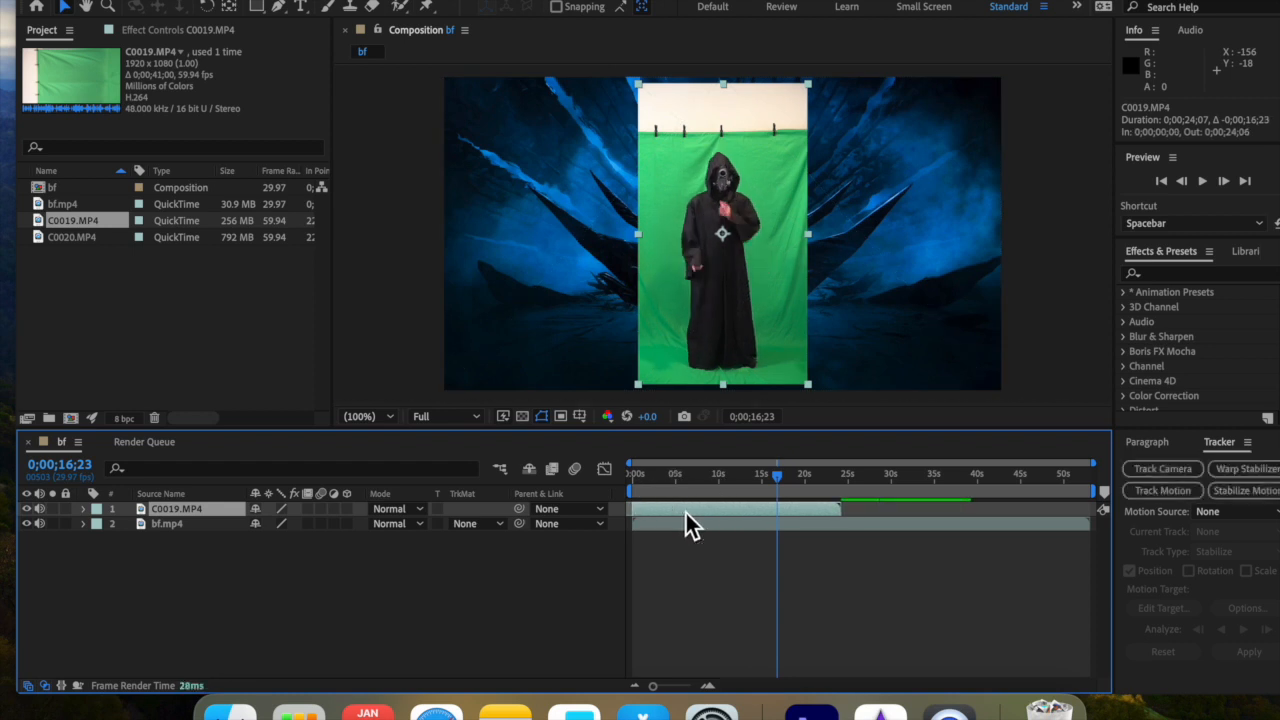
Step: Split the C0019.MP4 layer at 0;00;15;29 and delete the part after the cut
key("equal")
key("equal")
key("equal")
key("minus")
key("minus")
key("minus")
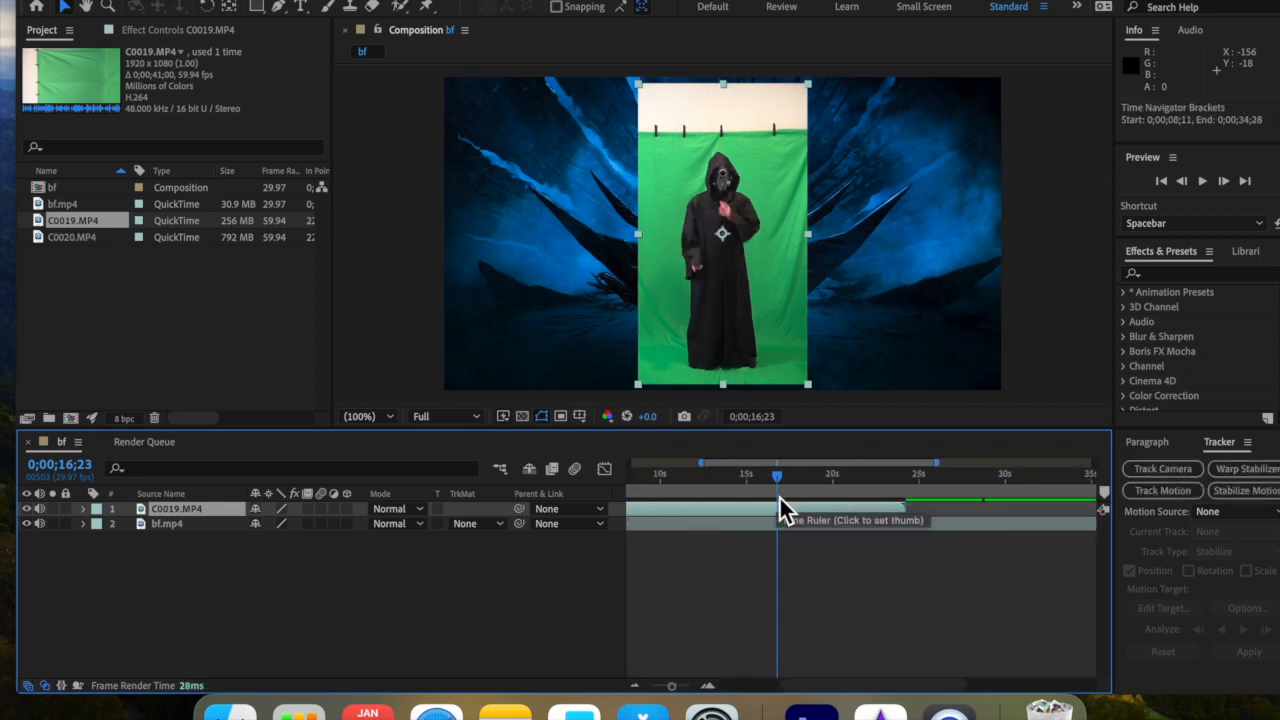
mouse_move(776, 484)
left_mouse_down()
mouse_move(756, 484)
mouse_move(769, 484)
left_mouse_up()
left_click(212, 1)
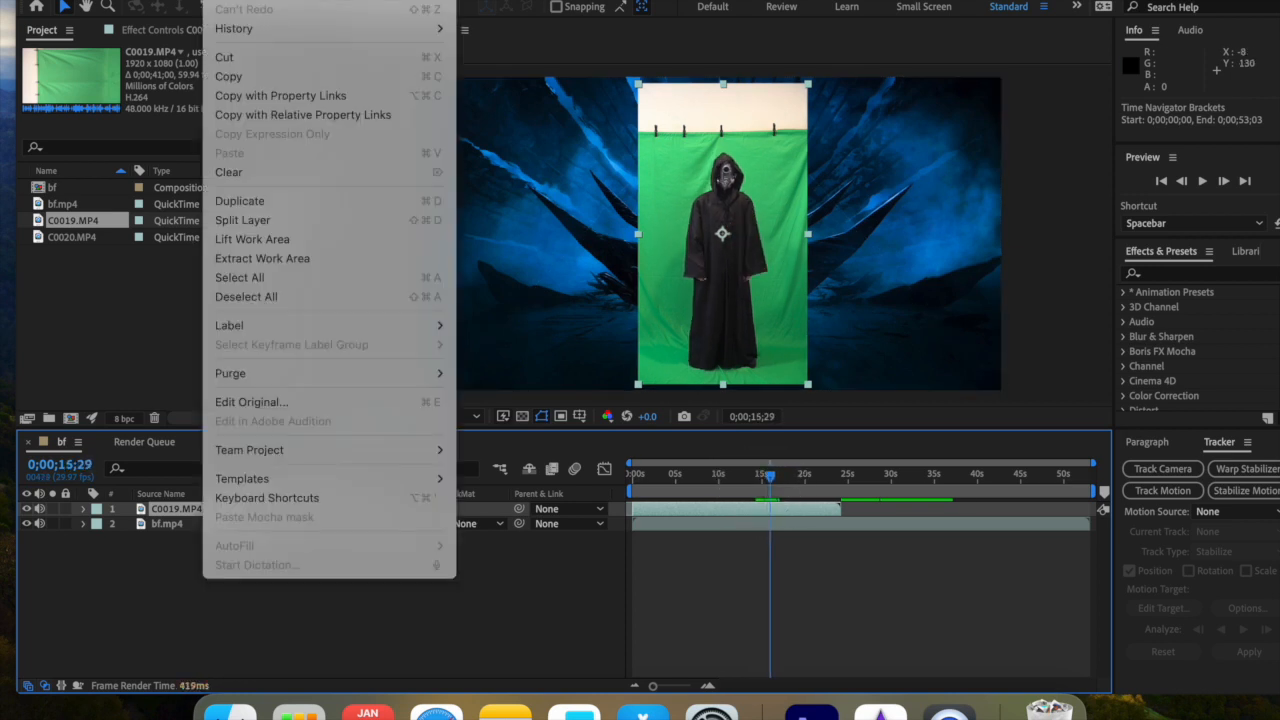
left_click(245, 218)
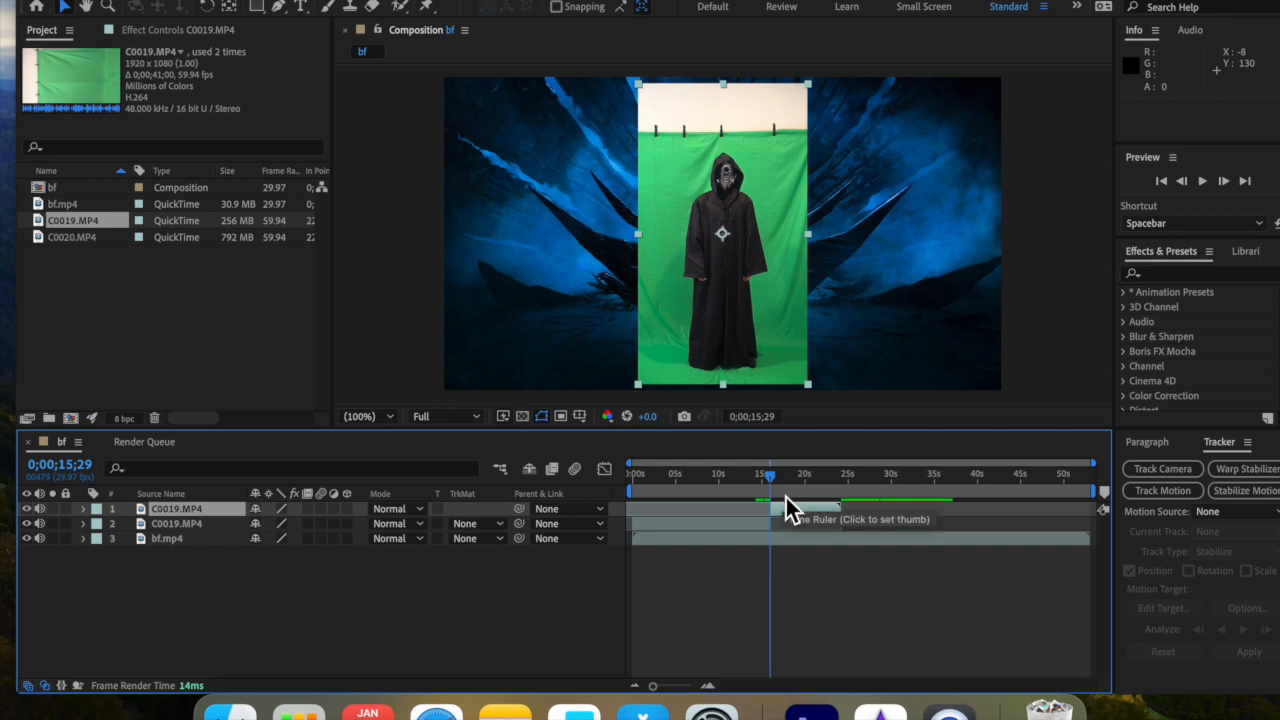
key("Delete")
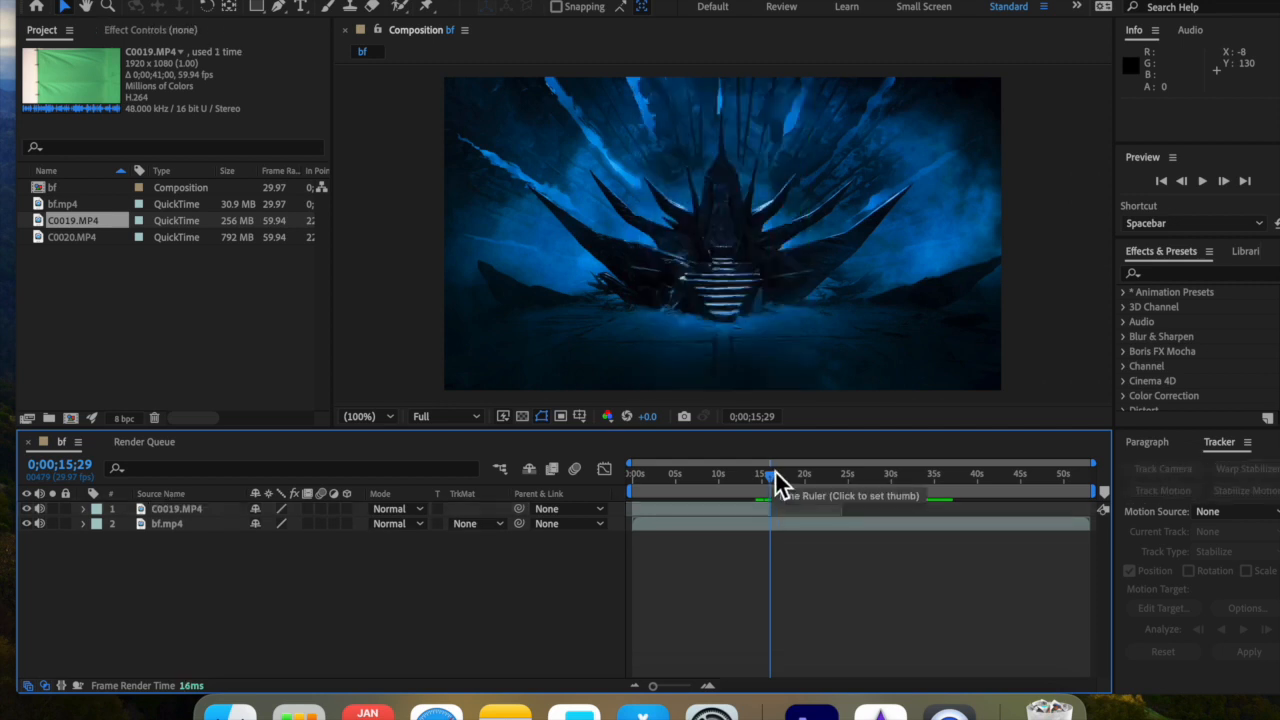
Step: At the composition's first frame, draw a closed Pen tool mask around the robed figure on the C0019.MP4 layer
key("equal")
key("equal")
left_click_drag(775, 472, 285, 467)
key("minus")
key("minus")
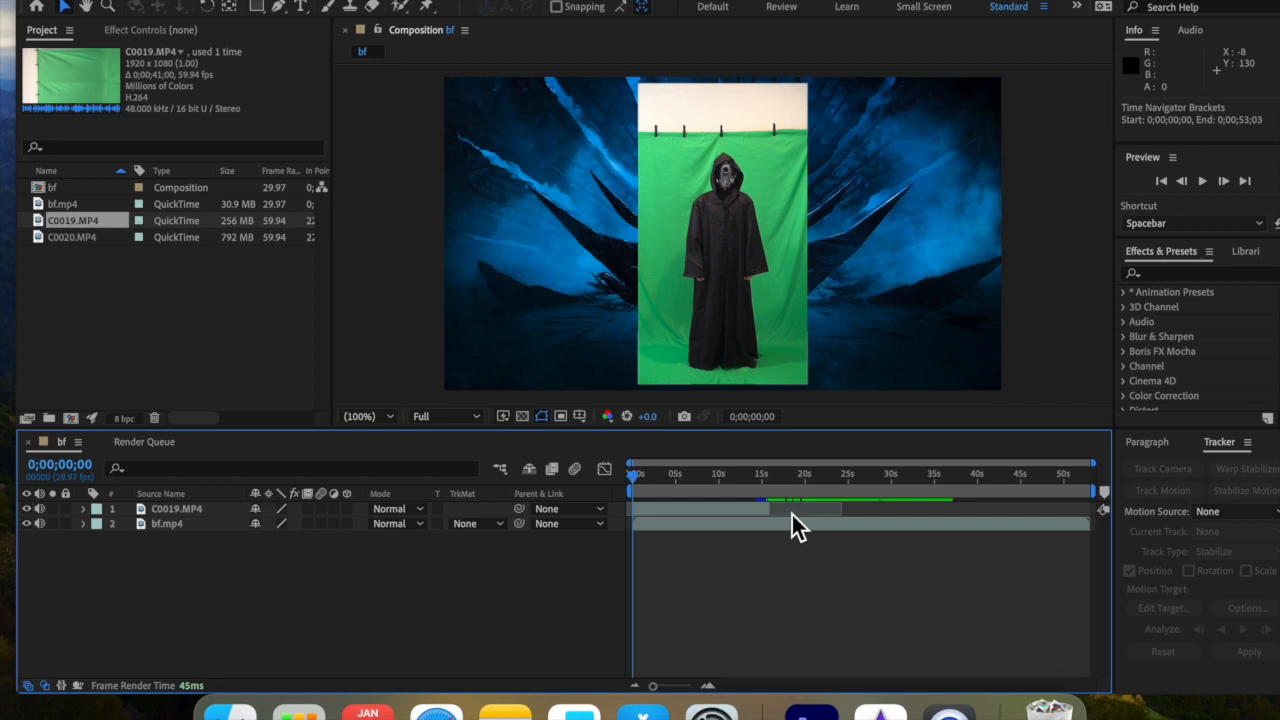
left_click(792, 515)
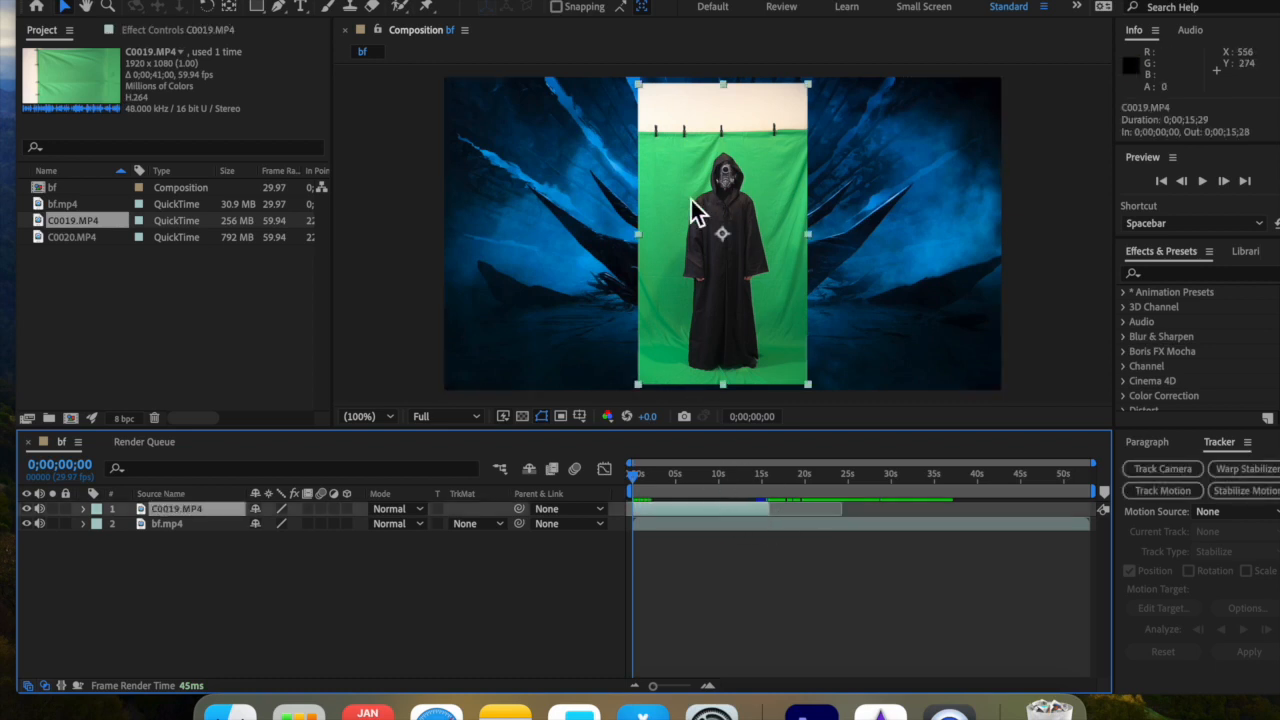
left_click(278, 6)
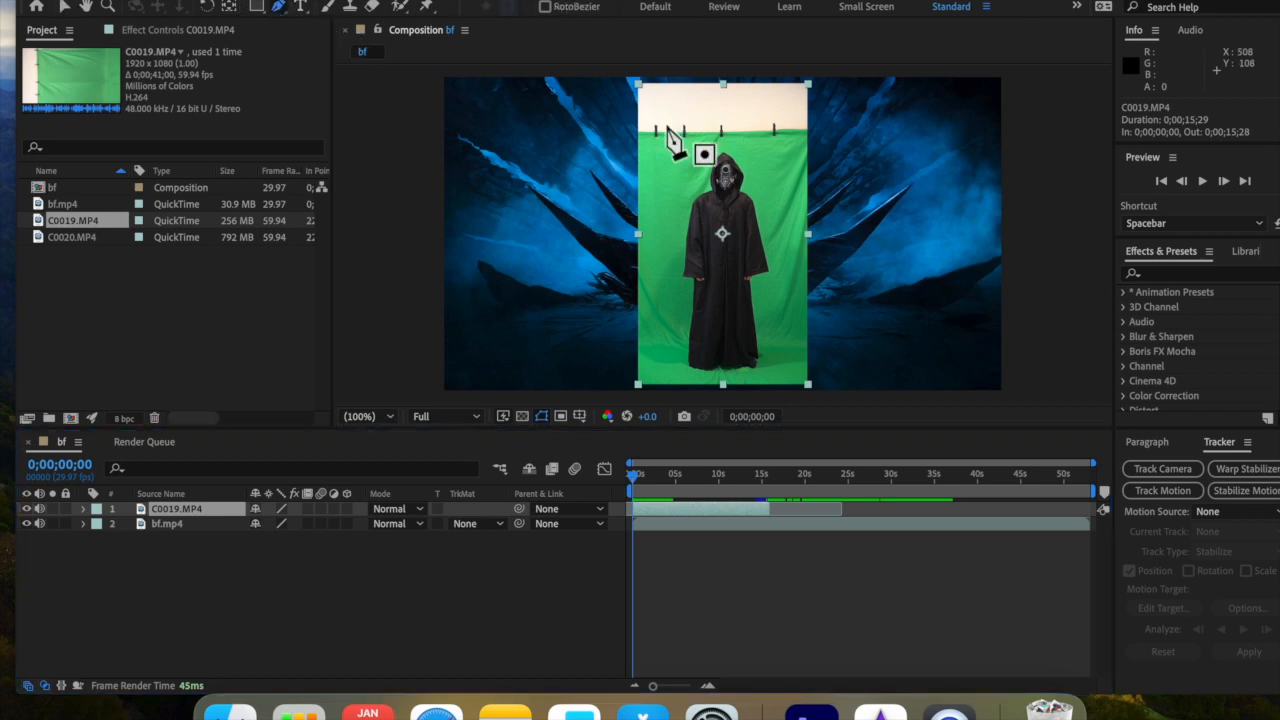
left_click(675, 145)
left_click(660, 195)
left_click(657, 263)
left_click(664, 334)
left_click(671, 369)
left_click(689, 377)
left_click(735, 379)
left_click(780, 374)
left_click(789, 334)
Step: Apply Keylight (1.2) to the C0019.MP4 layer and sample the green backdrop as its screen colour
left_click(1200, 273)
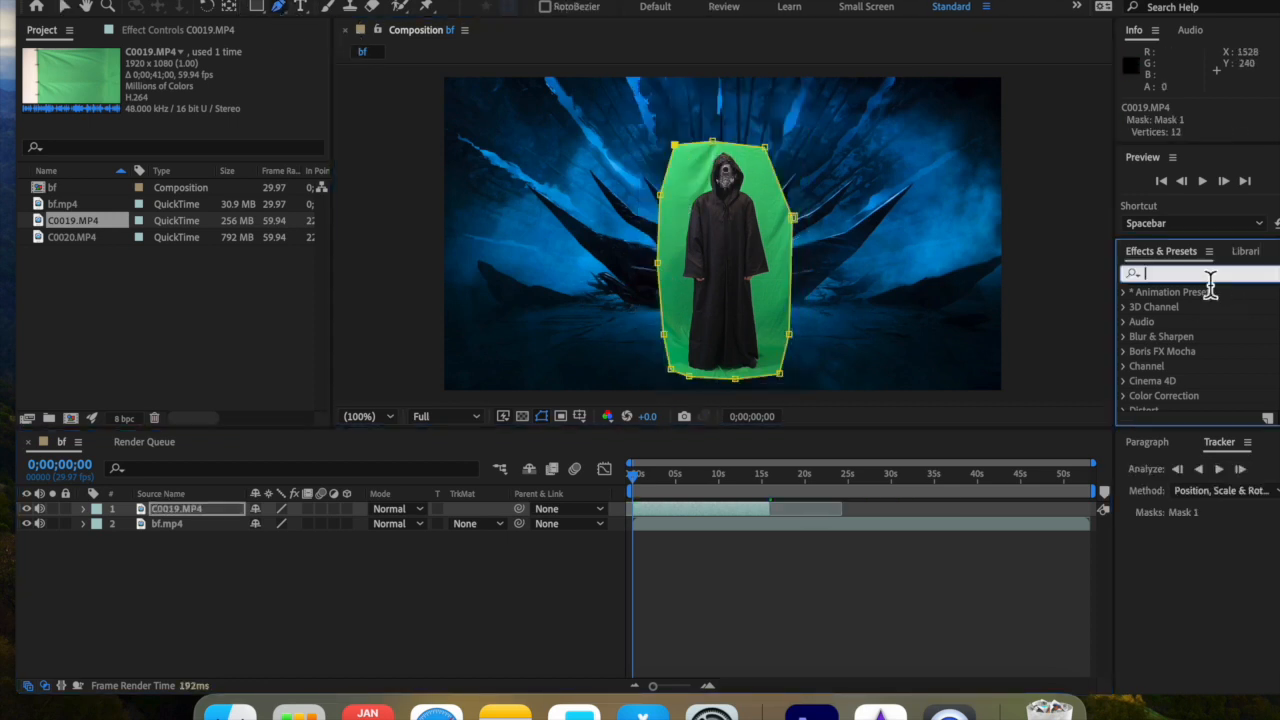
type("keyl")
left_click_drag(1190, 351, 734, 510)
left_click(219, 176)
left_click(686, 207)
Step: Refine Keylight's screen matte with Clip Black 27, Clip White 64, Shrink/Grow -3 and Softness 1.3, ending in the Final Result view
left_click(265, 147)
left_click(270, 241)
left_click(41, 280)
left_click_drag(197, 295, 224, 297)
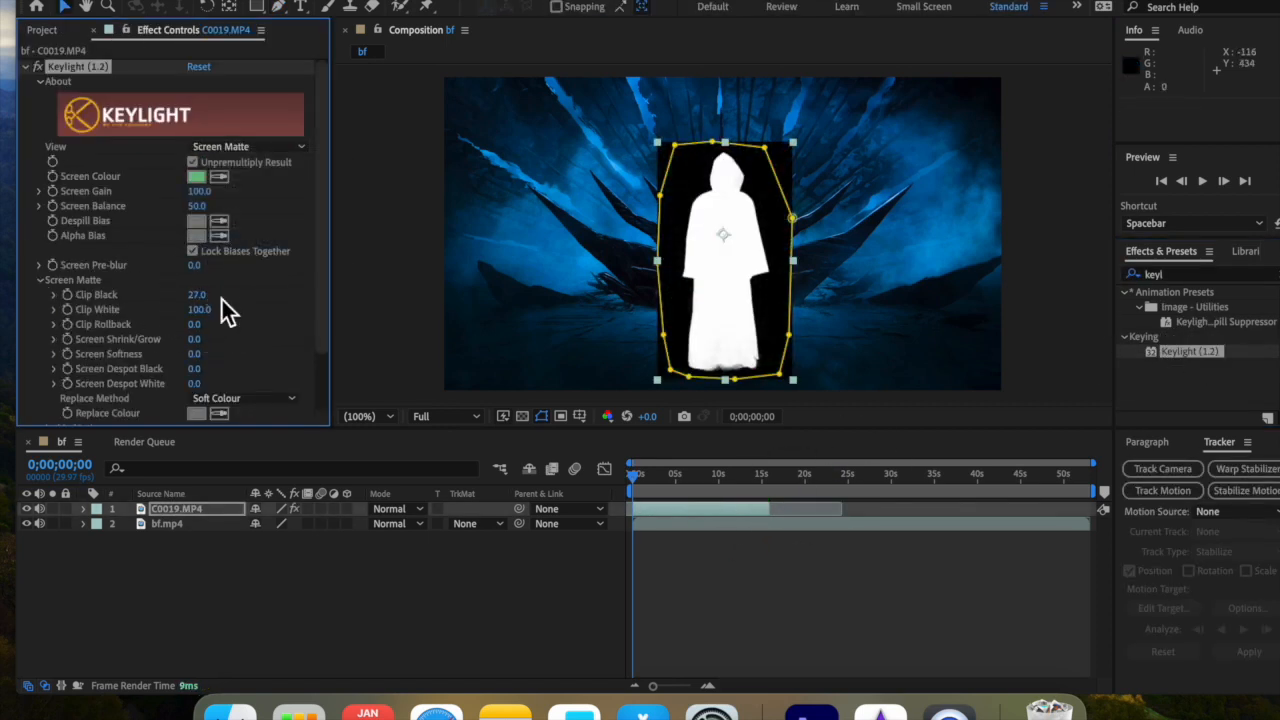
left_click(250, 147)
left_click(240, 357)
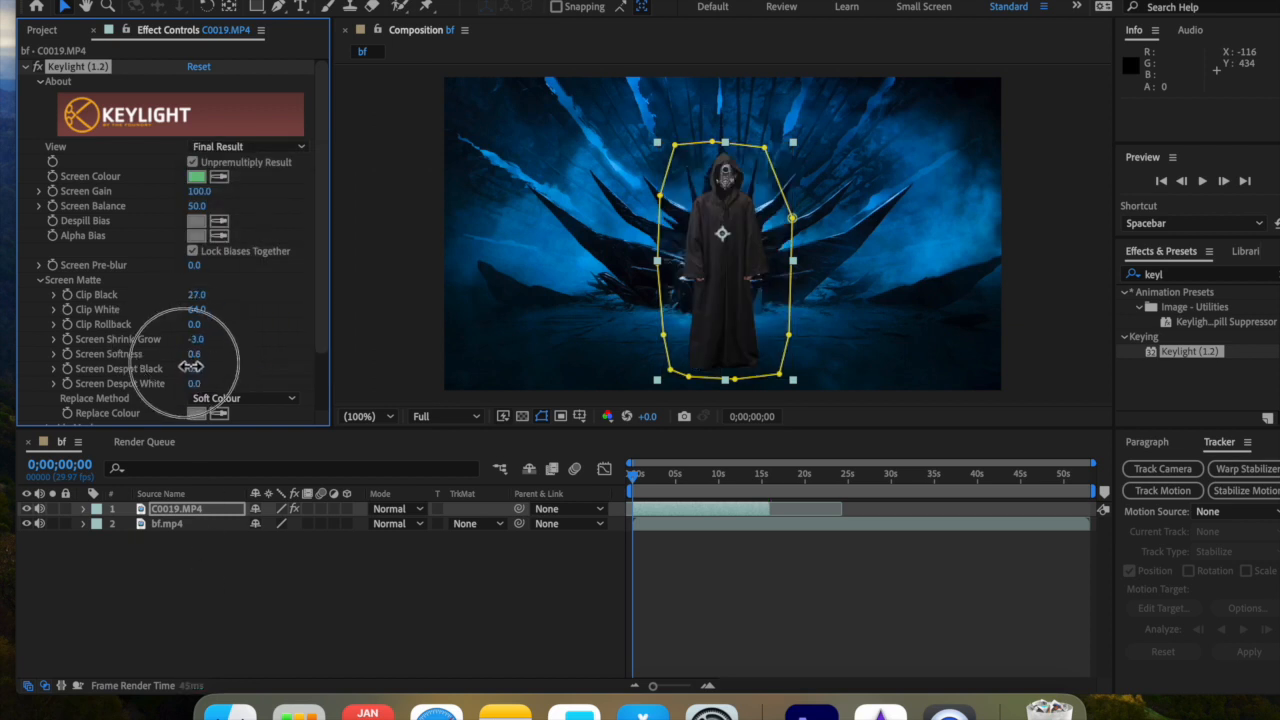
left_click(383, 630)
Step: Scale the keyed C0019.MP4 figure down slightly against the background
mouse_move(655, 478)
left_mouse_down()
mouse_move(631, 474)
mouse_move(694, 478)
mouse_move(630, 476)
left_mouse_up()
left_click(729, 345)
key("s")
left_click_drag(280, 524, 280, 526)
left_click(204, 602)
left_click(84, 509)
Step: Find the Levels effect and apply it to the C0019.MP4 layer
left_click(177, 509)
left_click_drag(1027, 2, 988, 2)
left_click(1243, 274)
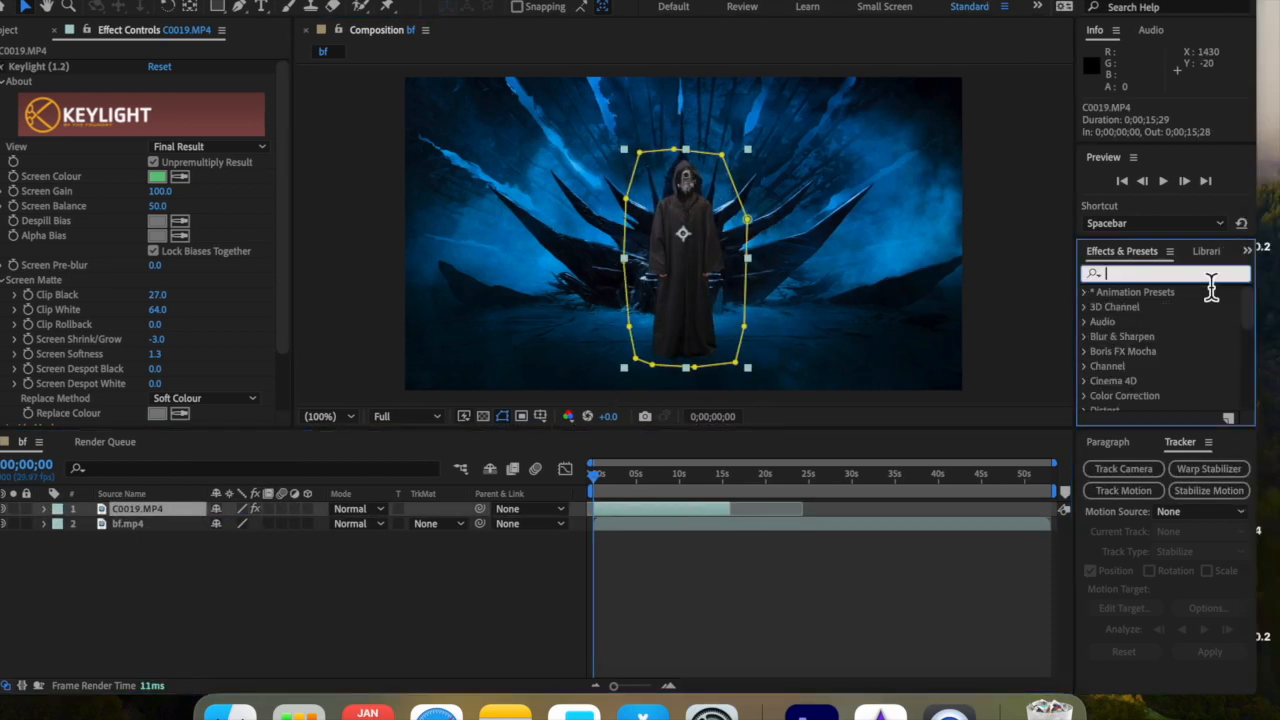
type("lev")
left_click_drag(1160, 381, 828, 668)
left_click(828, 668)
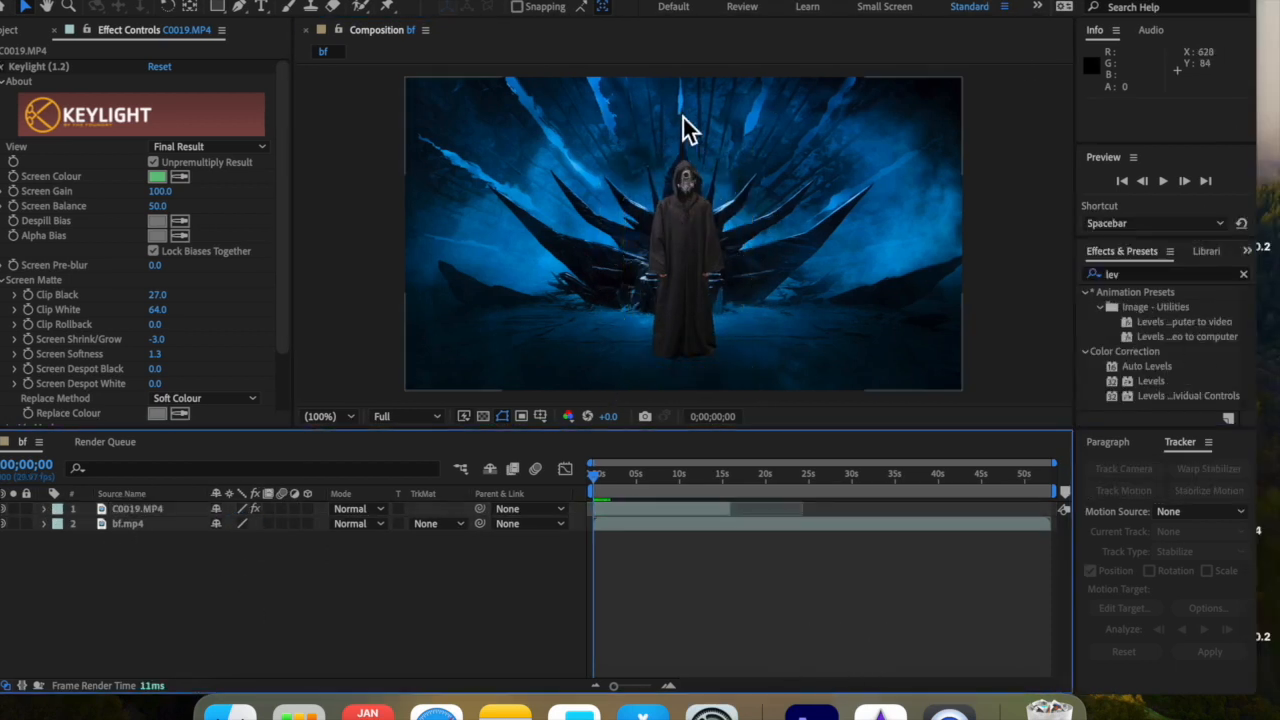
Step: Add C0020.MP4 as the top layer of the composition and set its scale to 40%
left_click(683, 284)
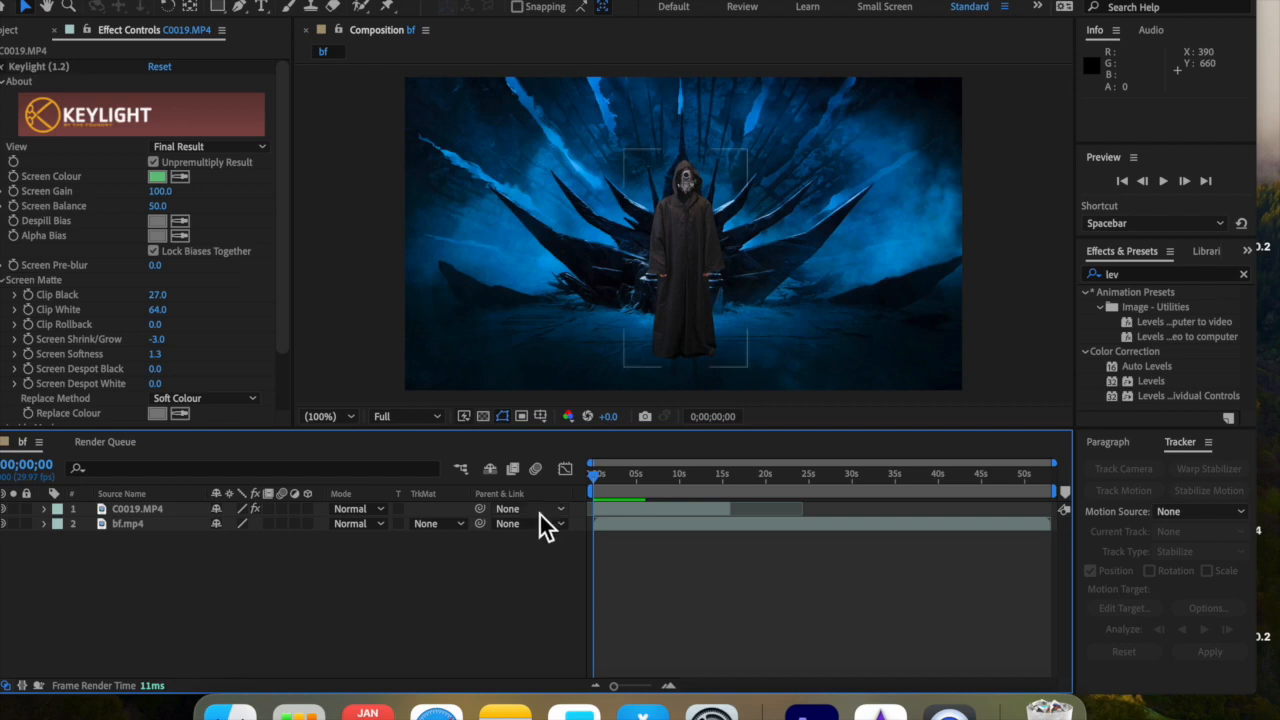
left_click_drag(682, 2, 703, 1)
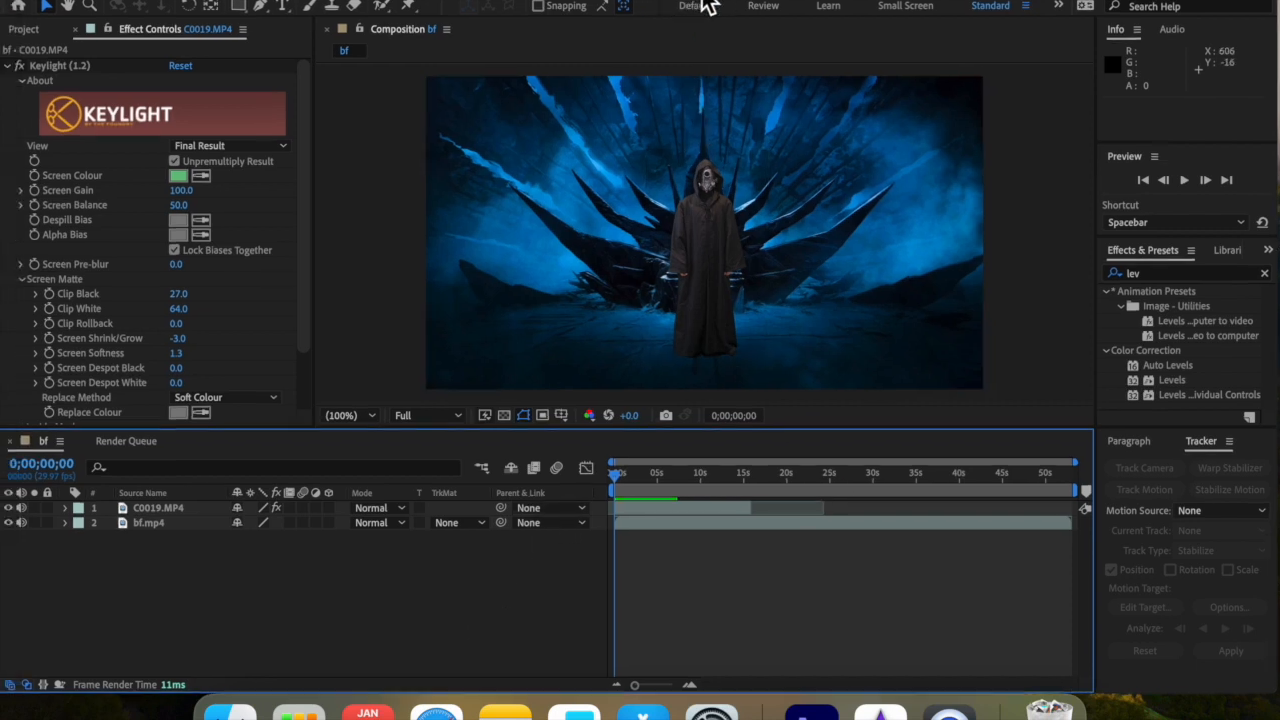
left_click(30, 31)
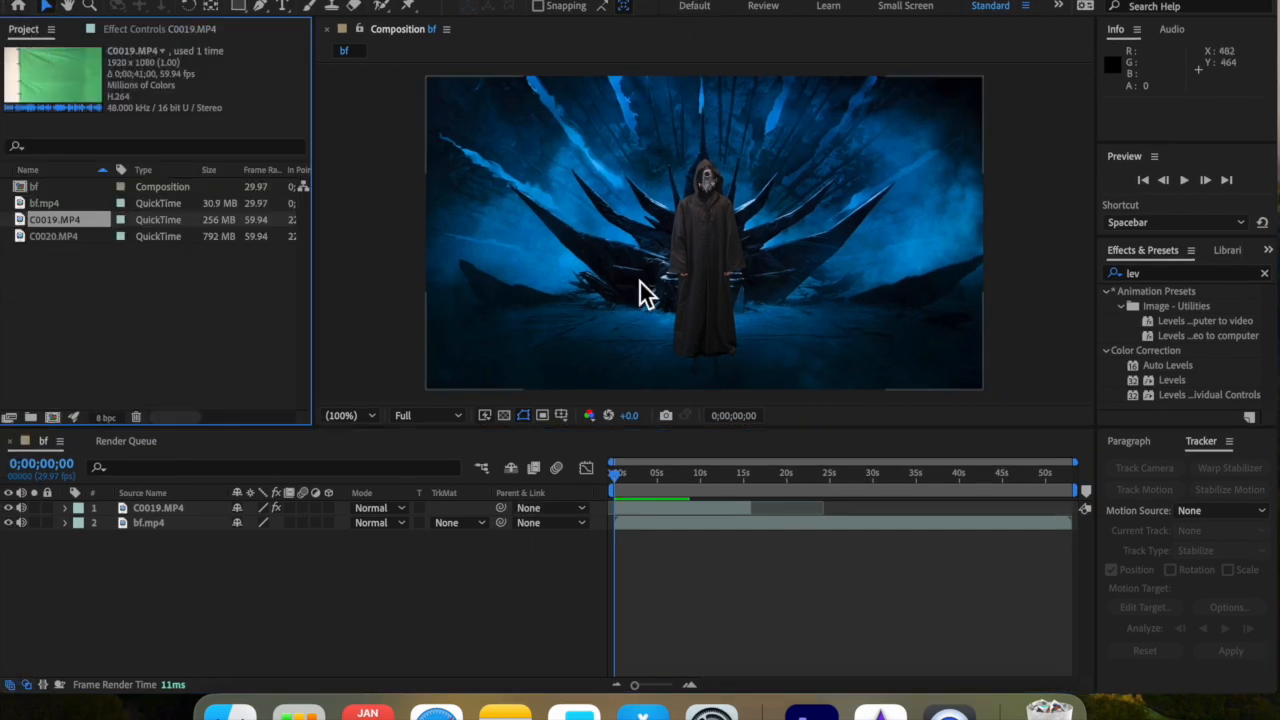
left_click(685, 285)
left_click(499, 587)
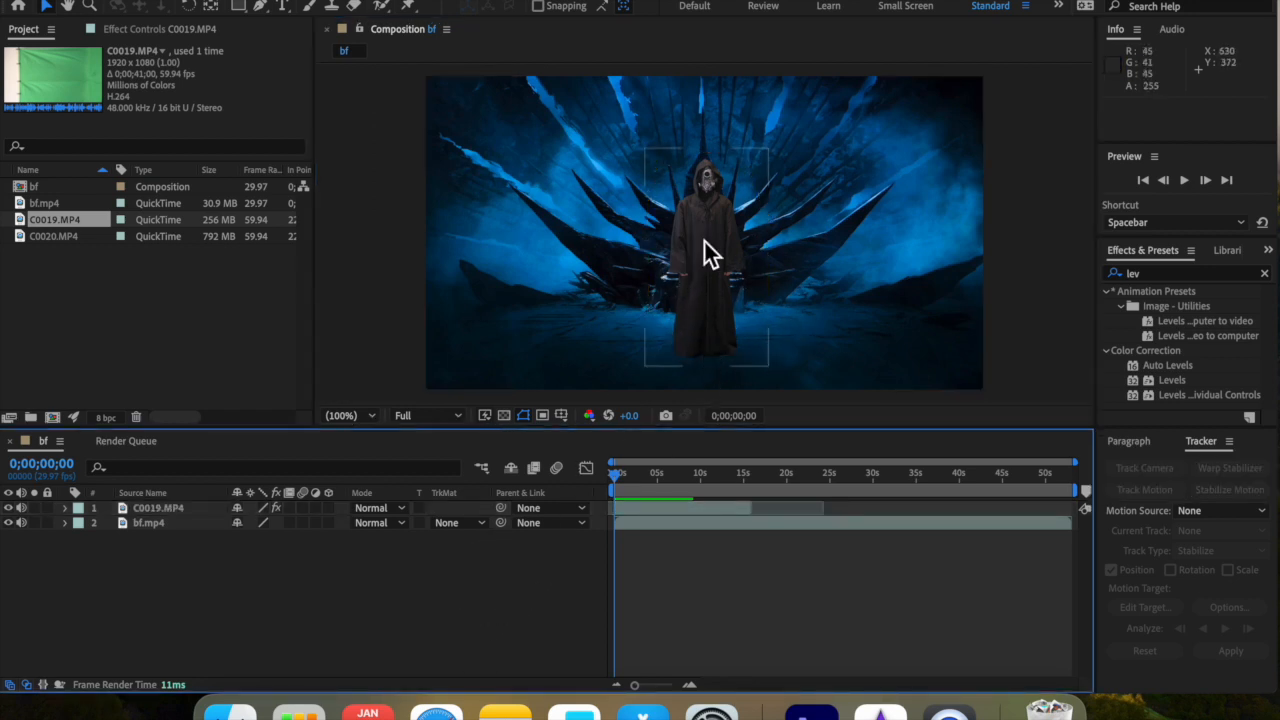
left_click(79, 240)
left_click_drag(79, 240, 148, 503)
key("s")
left_click_drag(272, 530, 198, 528)
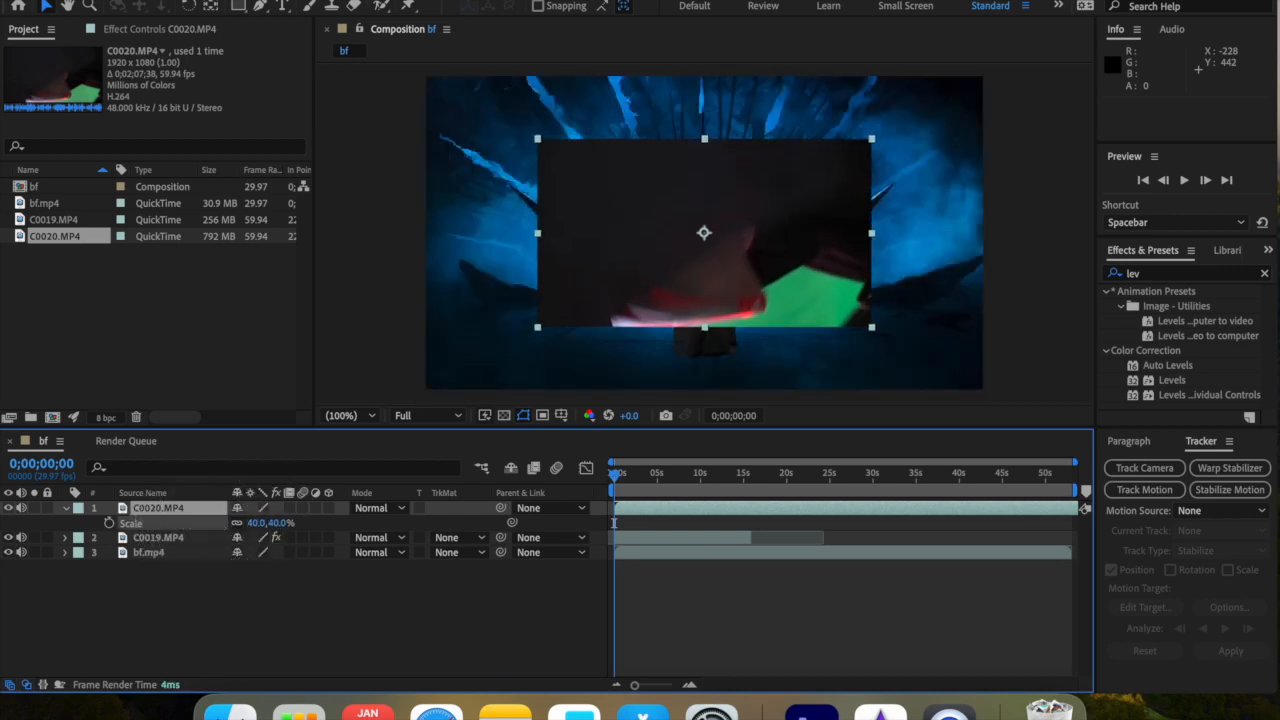
Step: Rotate the C0020.MP4 layer by 90° so the footage stands upright
left_click(190, 510)
key("r")
left_click(258, 523)
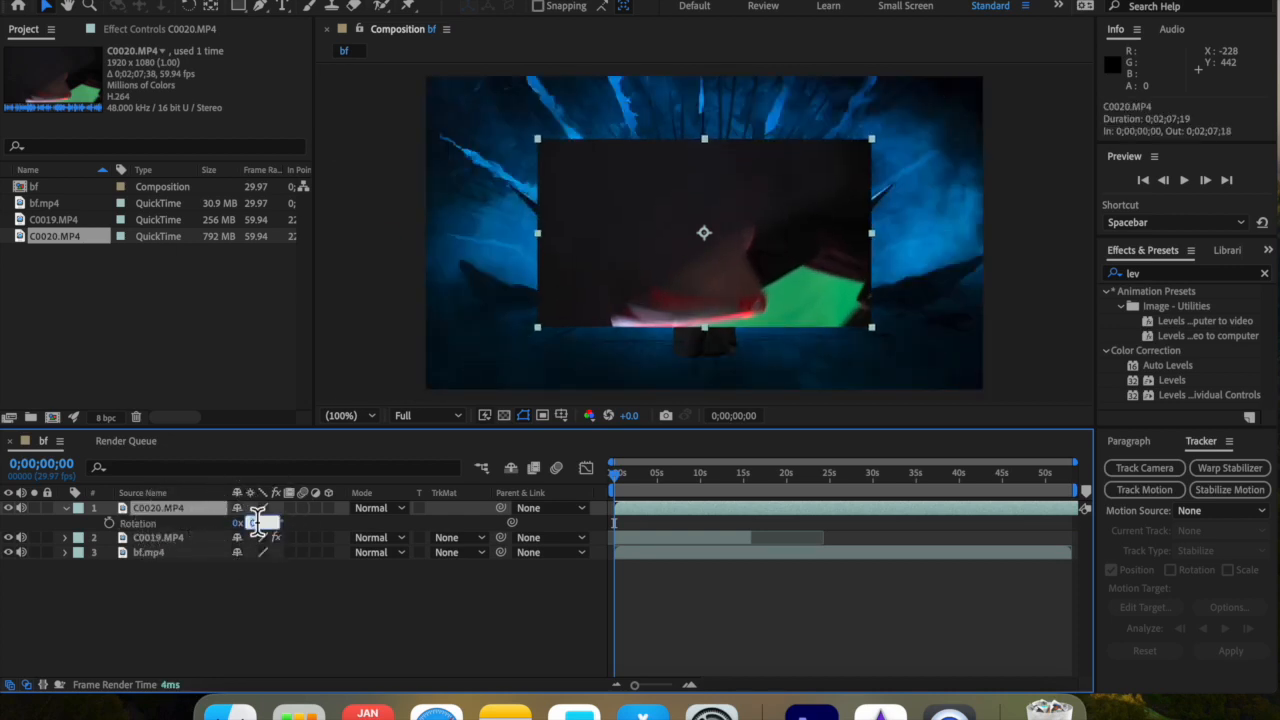
type("90")
key("Return")
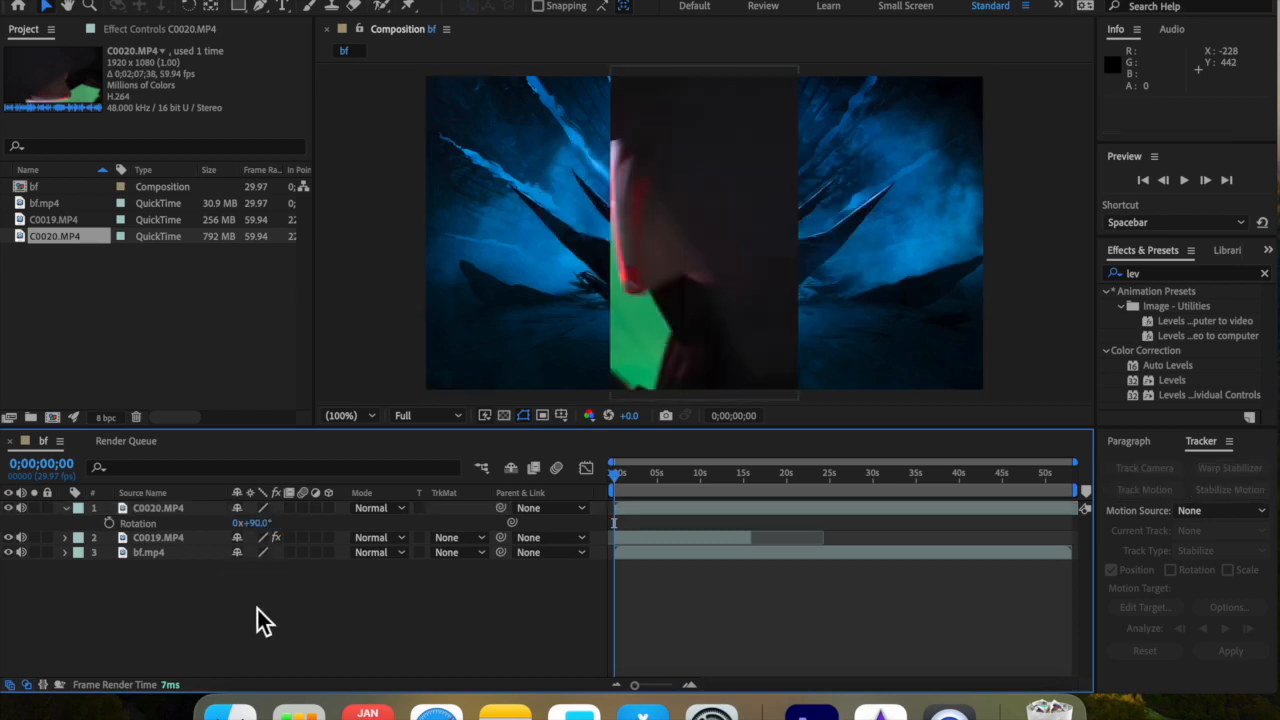
Step: Cut away the C0020.MP4 footage before 0;00;20;21 and move the remaining clip to the start of the composition
left_click_drag(685, 476, 797, 485)
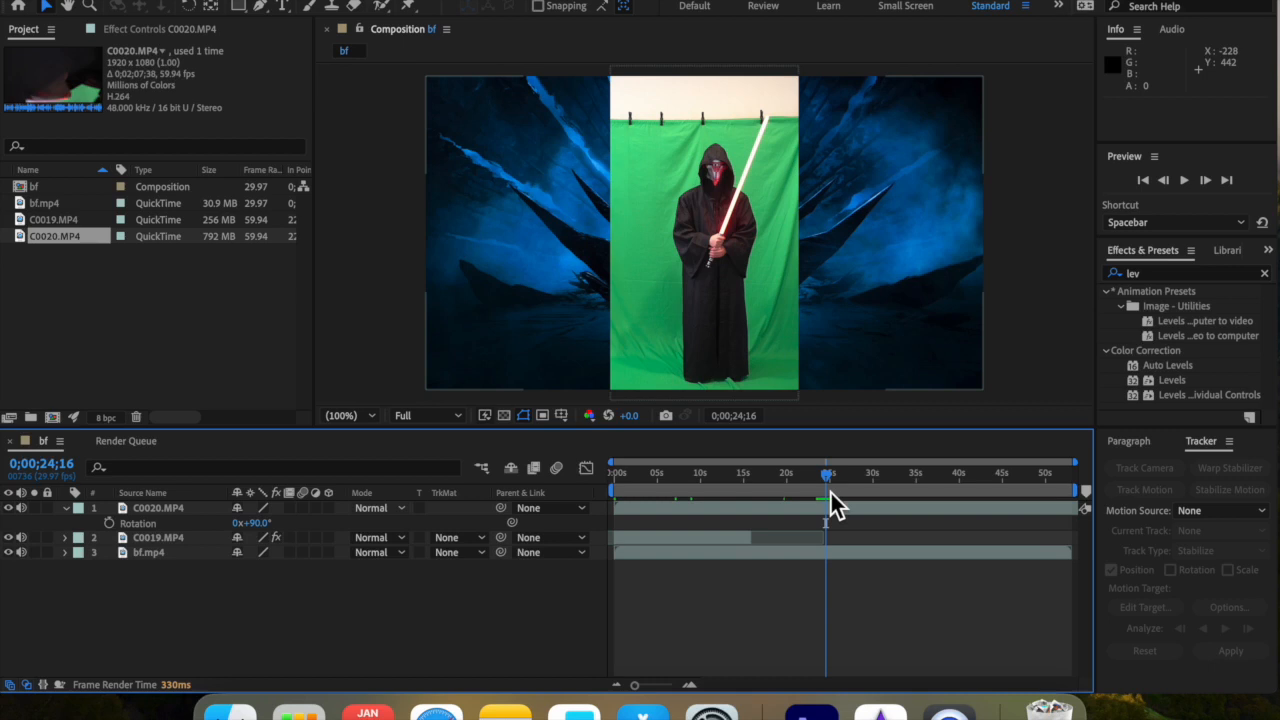
left_click_drag(830, 490, 830, 522)
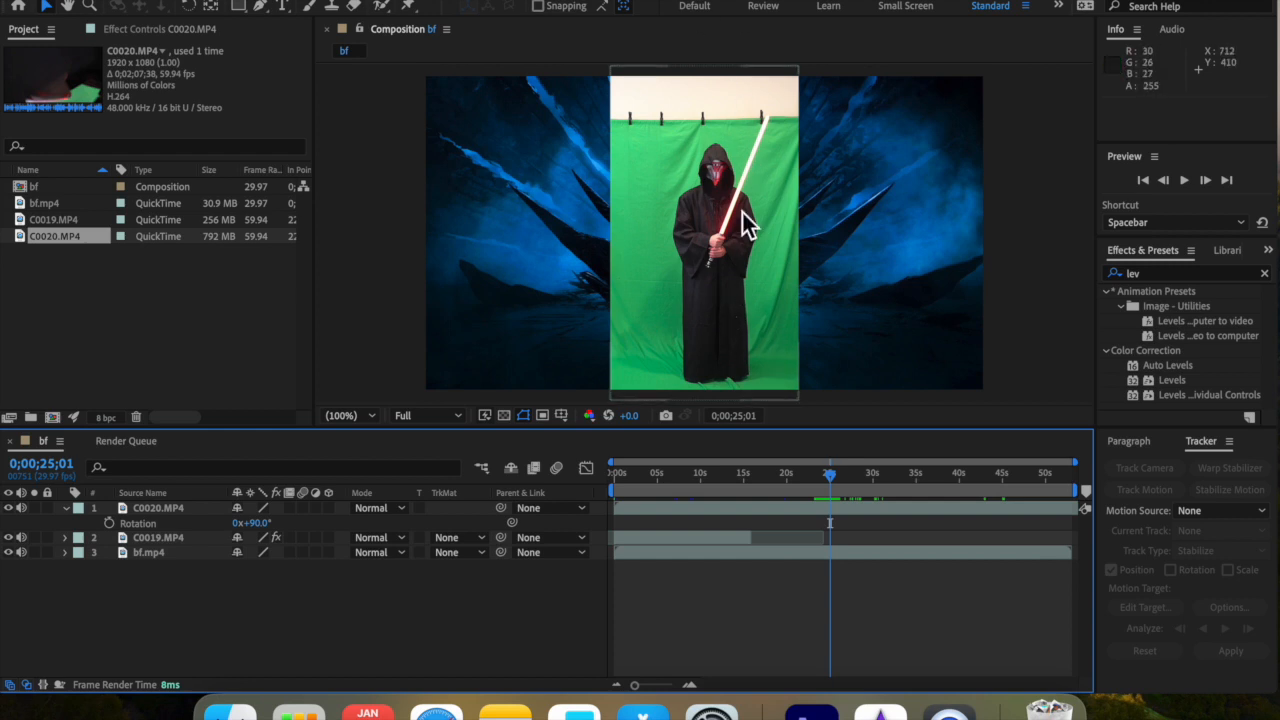
left_click_drag(829, 475, 794, 480)
left_click(725, 510)
left_click(238, 221)
left_click(723, 522)
key("Delete")
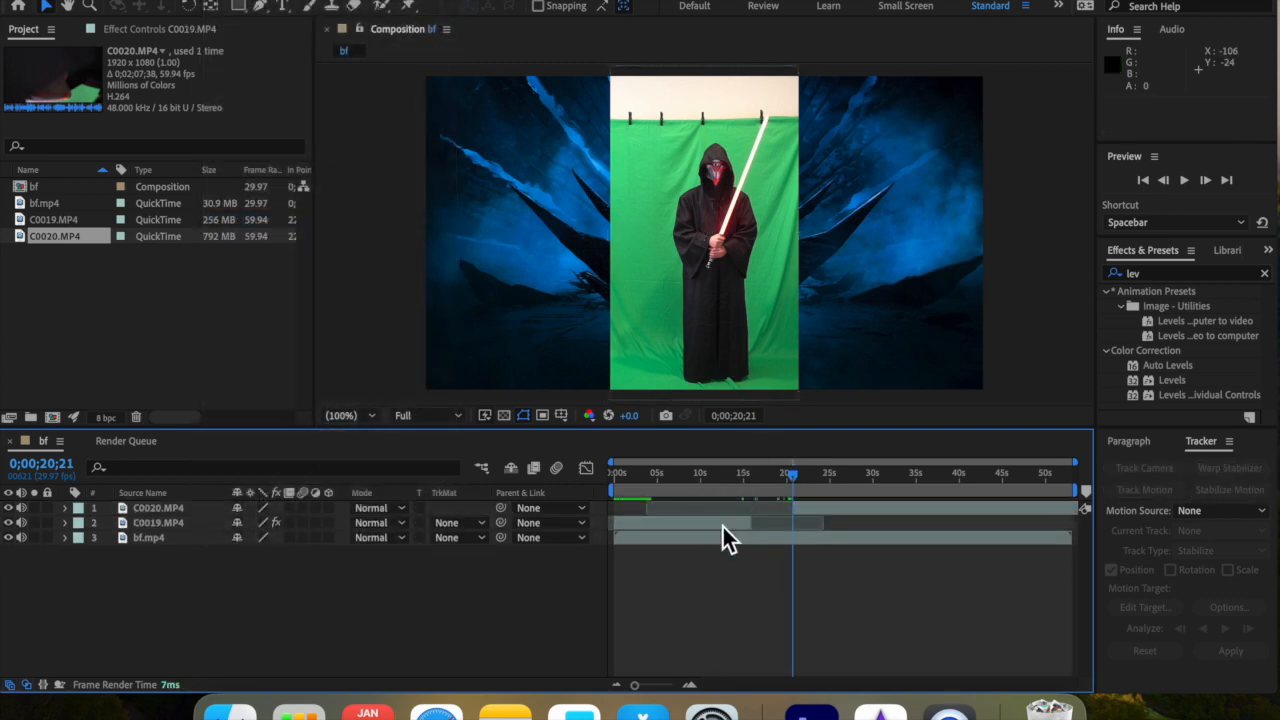
left_click_drag(826, 517, 647, 511)
Step: Split the C0020.MP4 layer at 0;00;11;24 and shift the second part to start at 0;00;16;28
left_click_drag(792, 475, 719, 482)
left_click(215, 0)
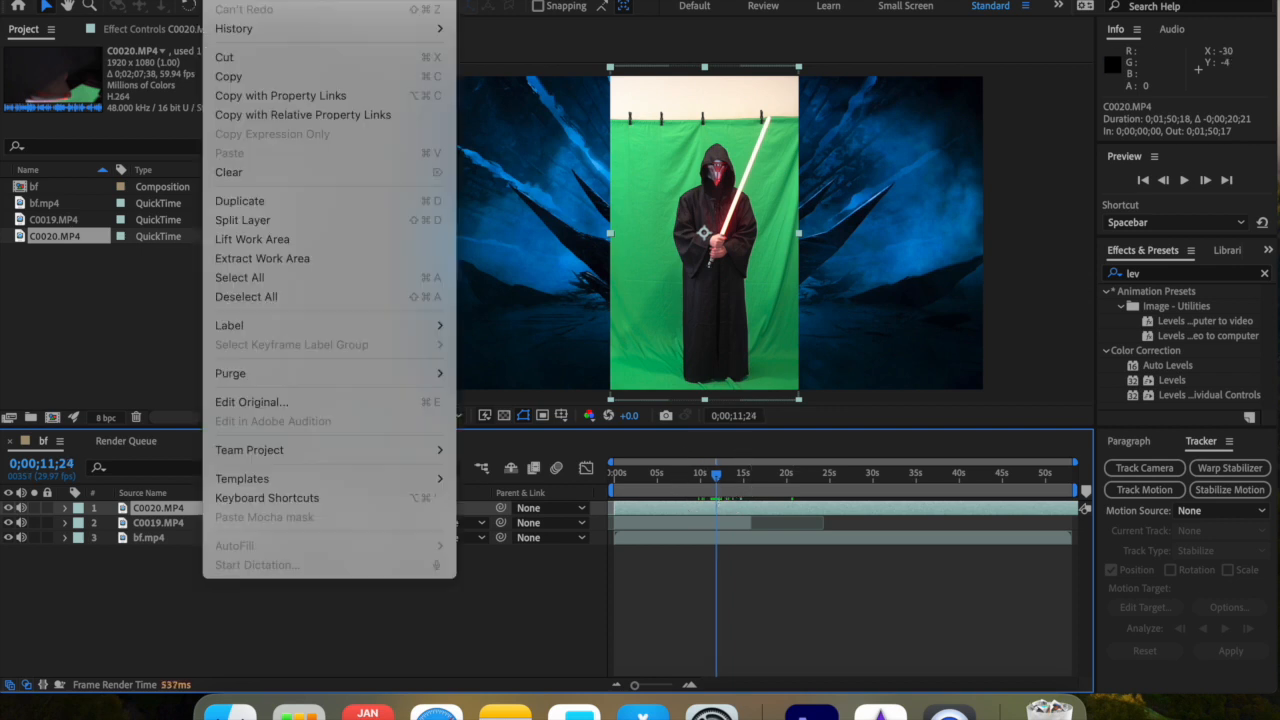
left_click(242, 212)
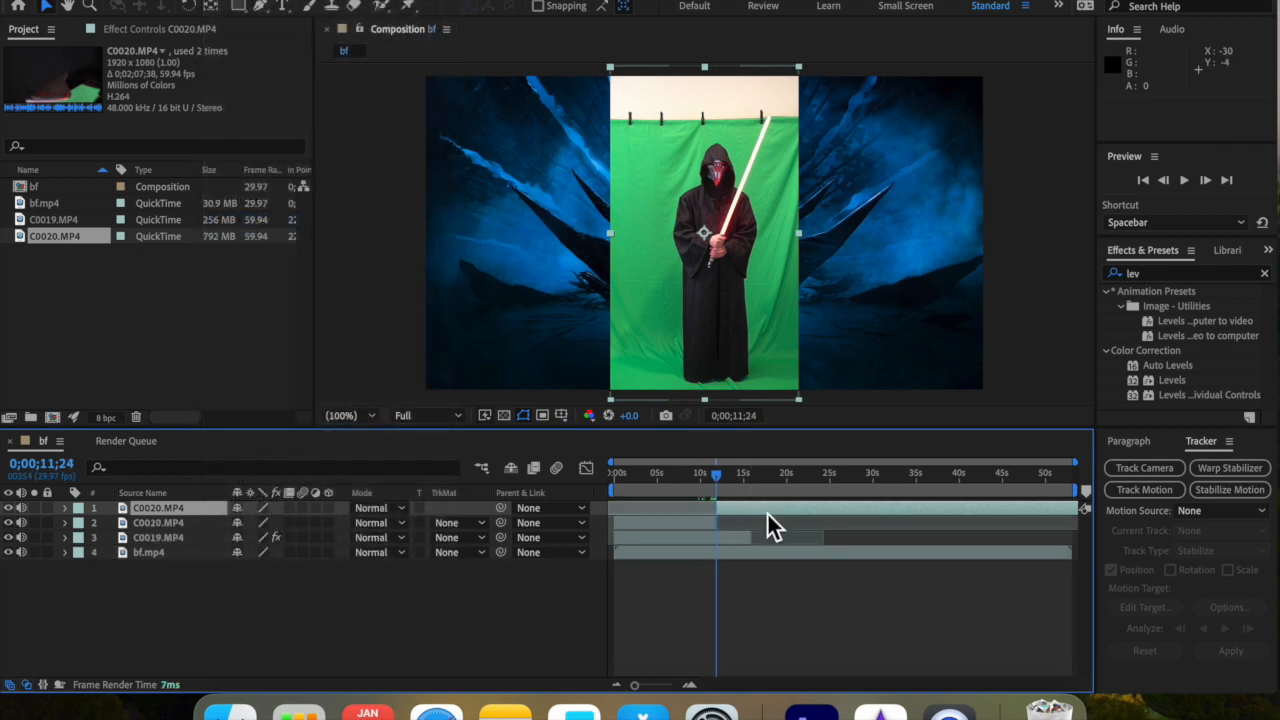
left_click_drag(767, 510, 811, 515)
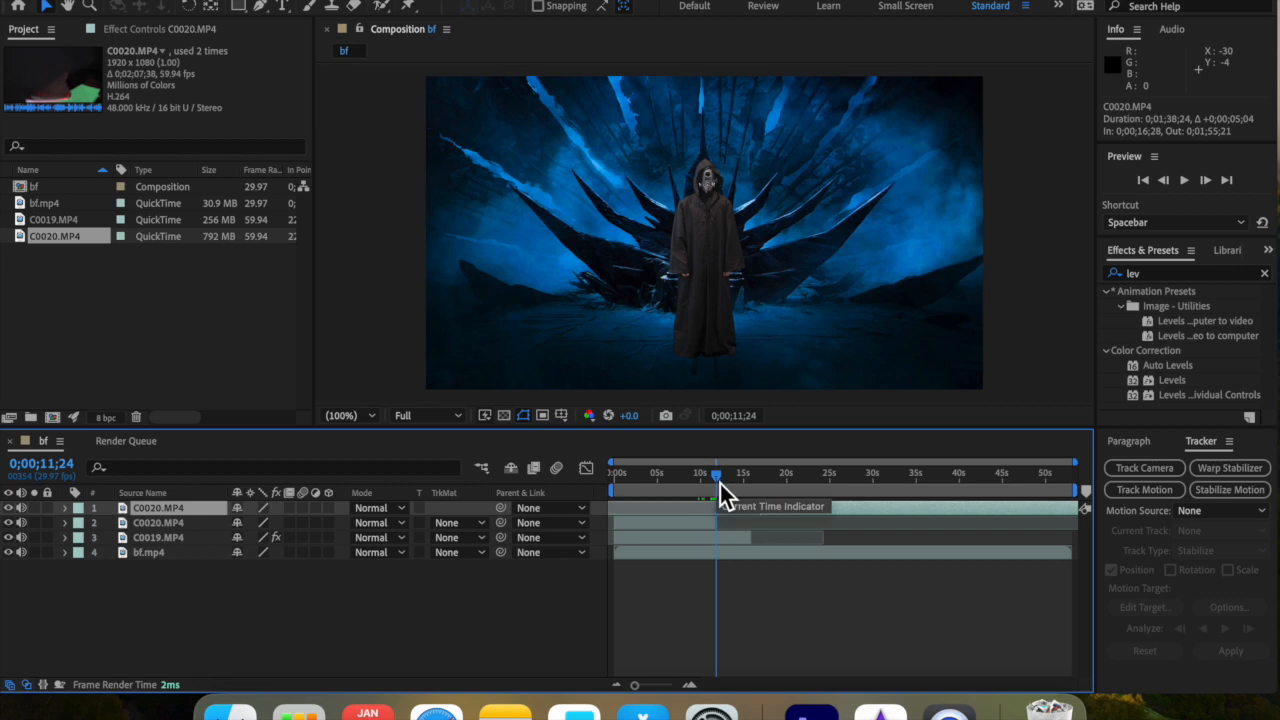
key("equal")
key("equal")
key("equal")
key("equal")
key("minus")
key("minus")
key("minus")
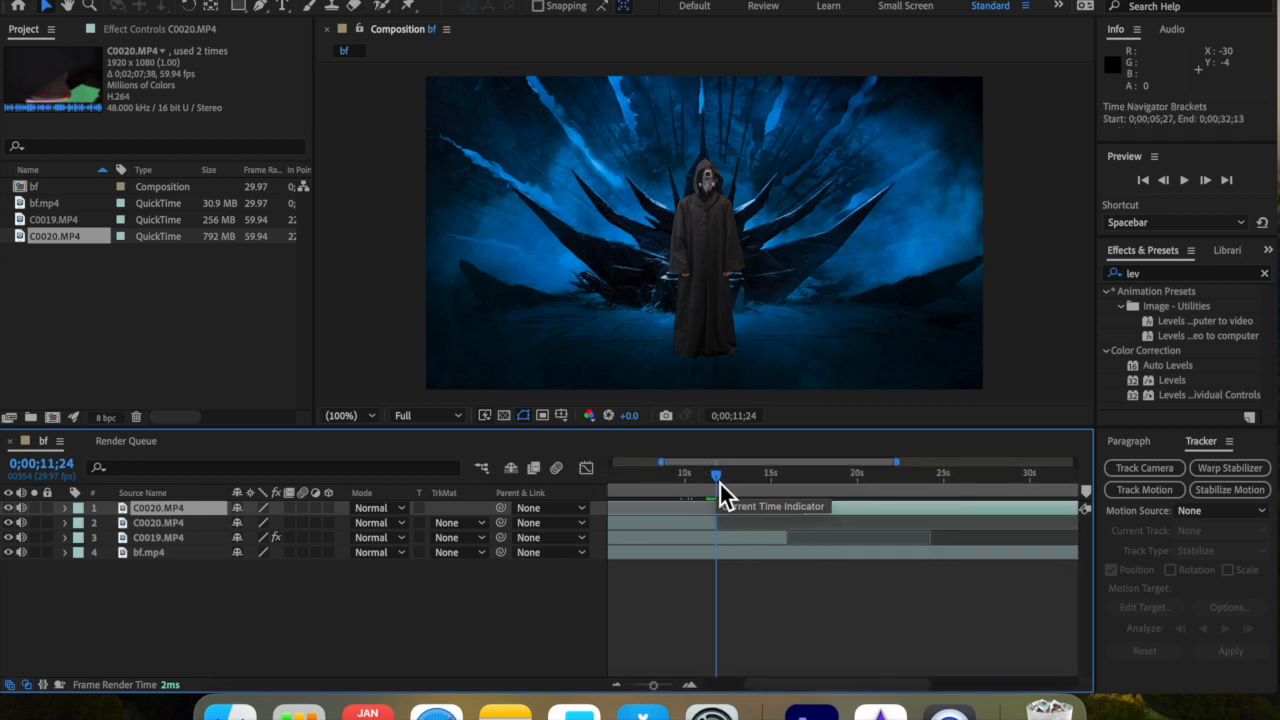
Step: Move the current time to 0;00;10;01, fit the whole composition in the timeline and activate the Pen tool
left_click_drag(720, 484, 690, 484)
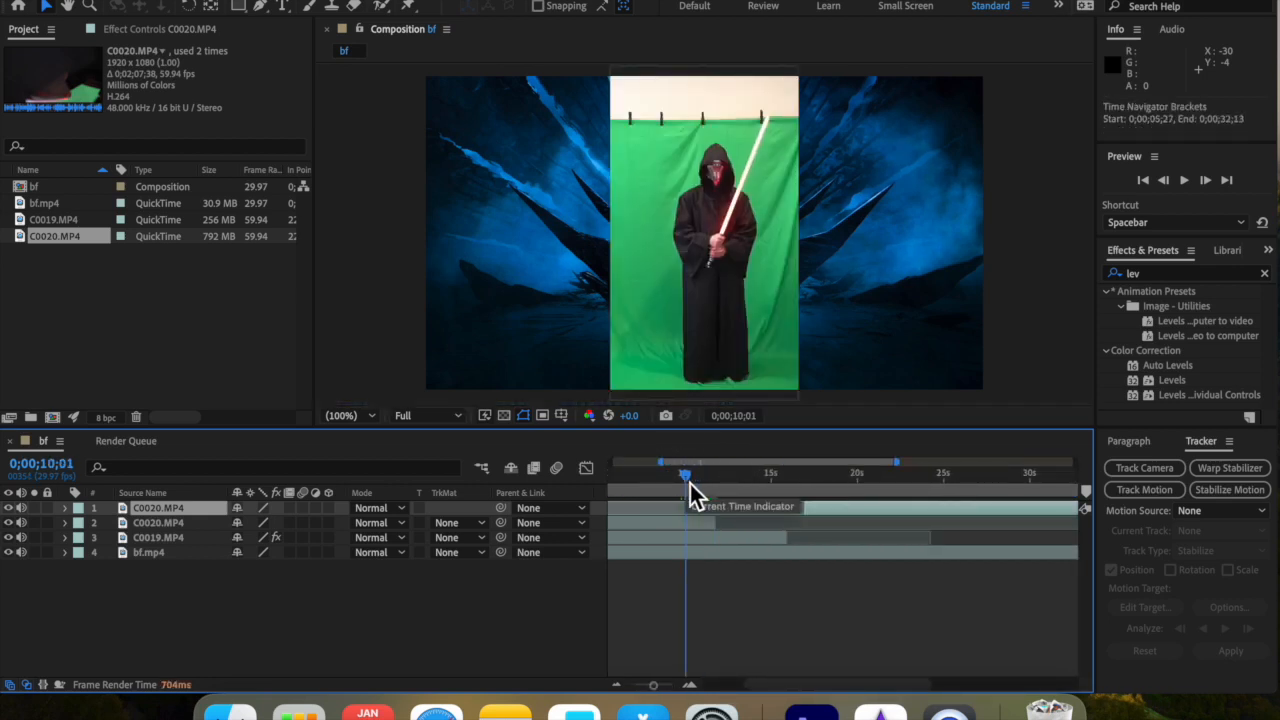
key("minus")
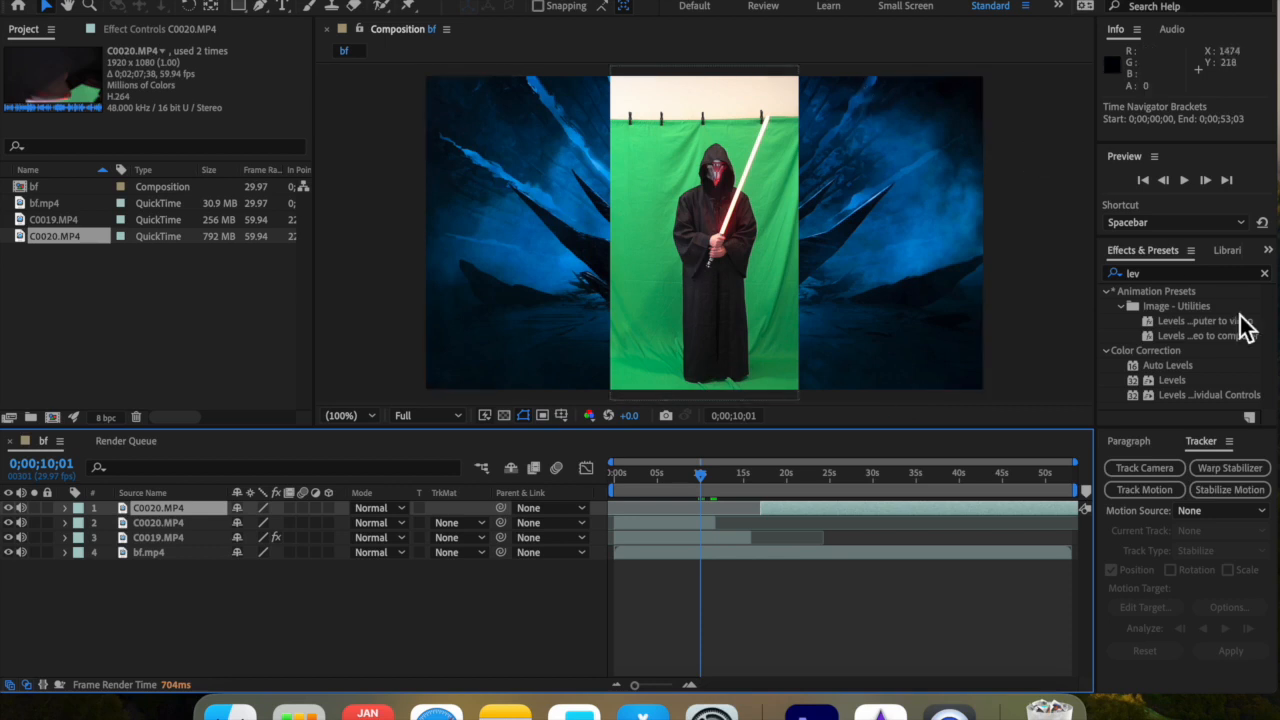
left_click(261, 7)
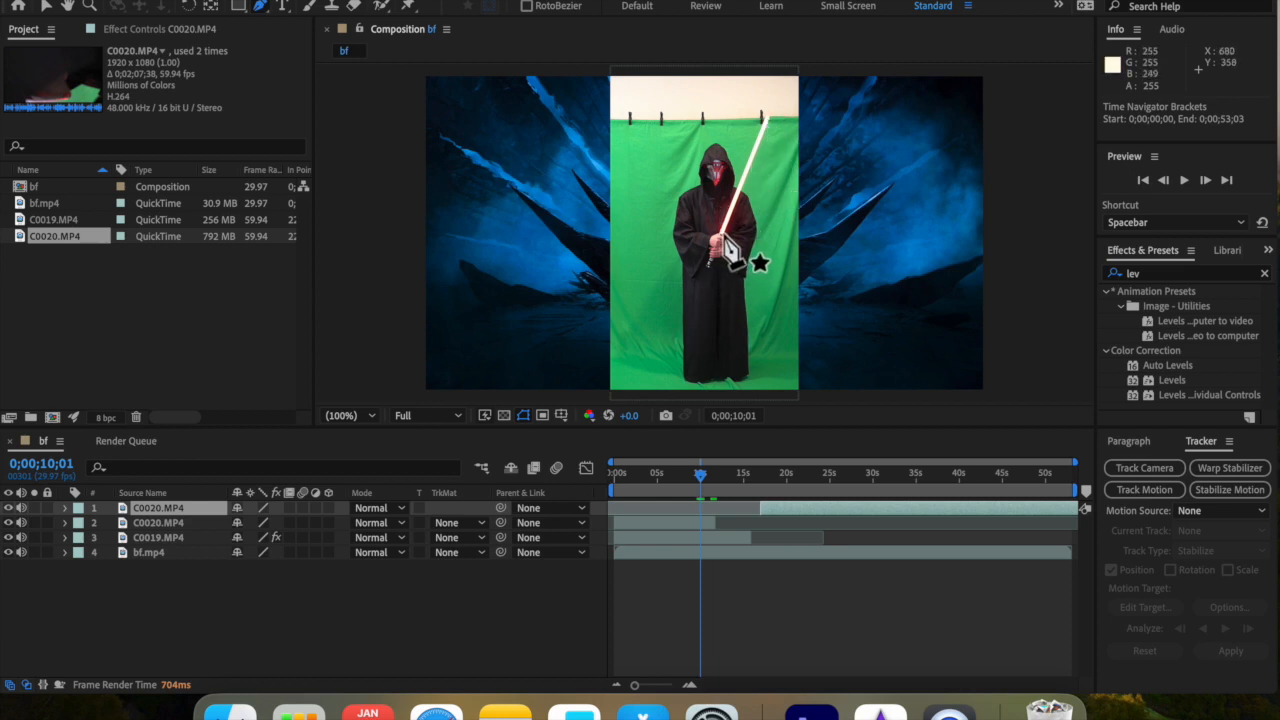
left_click(681, 133)
left_click(646, 181)
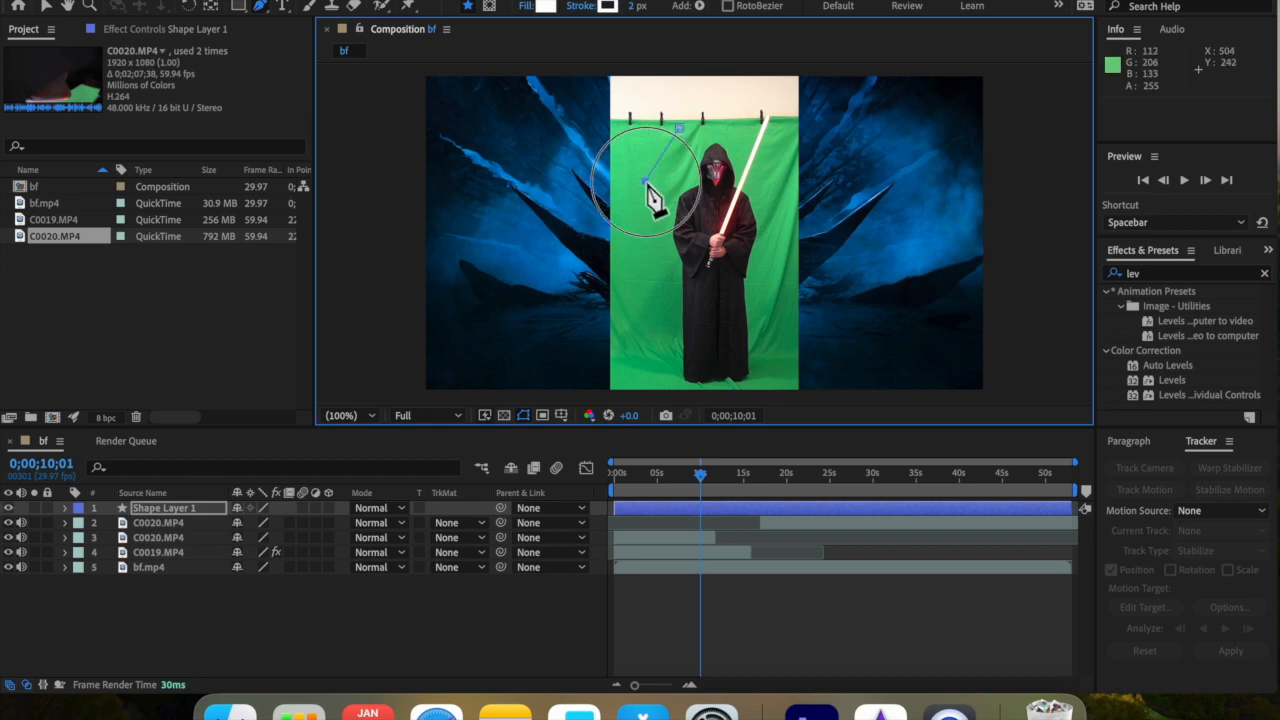
left_click(157, 509)
key("Delete")
left_click(157, 509)
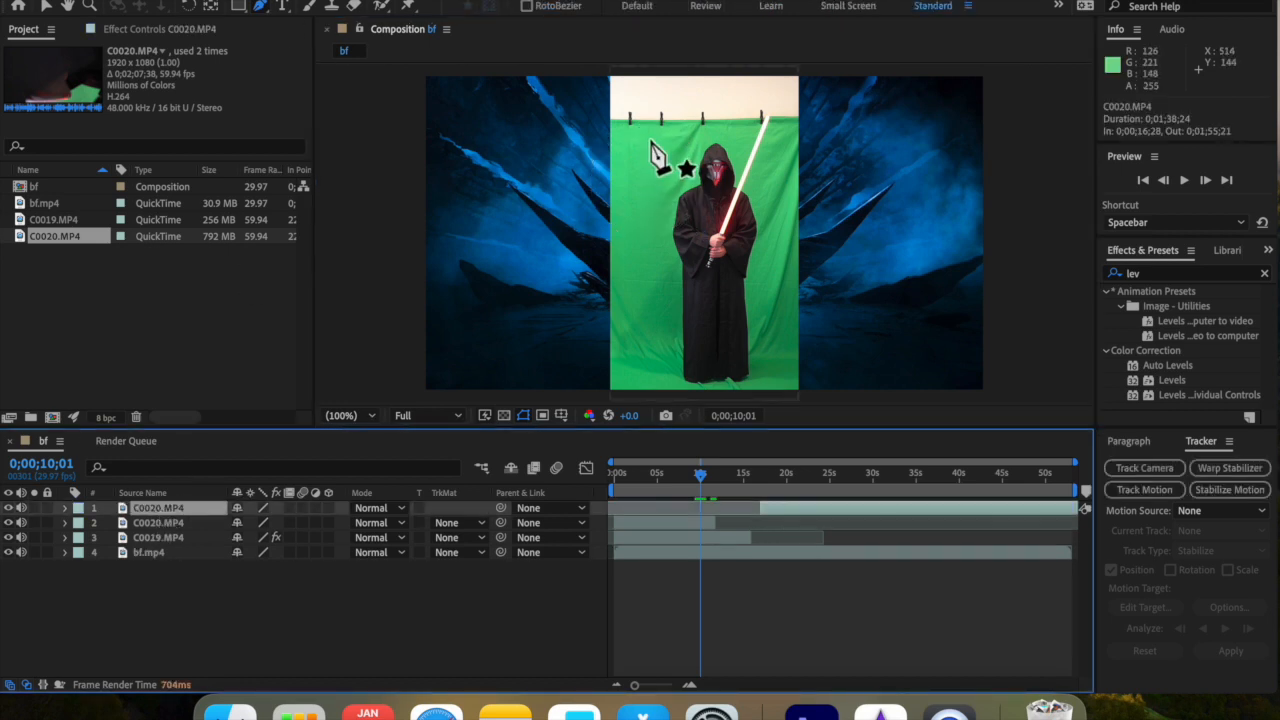
Step: Draw a closed mask around the figure and lightsaber on the C0020.MP4 part that plays at the start of the composition
left_click(185, 523)
left_click(646, 141)
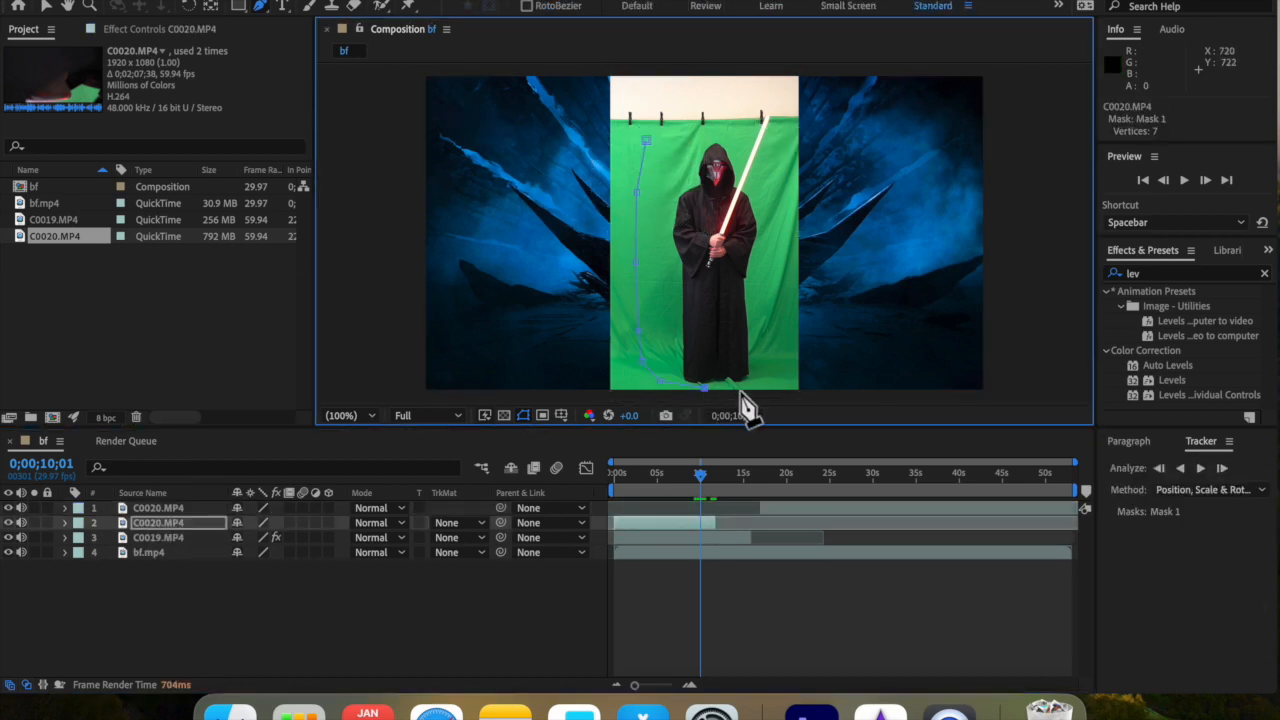
left_click(646, 141)
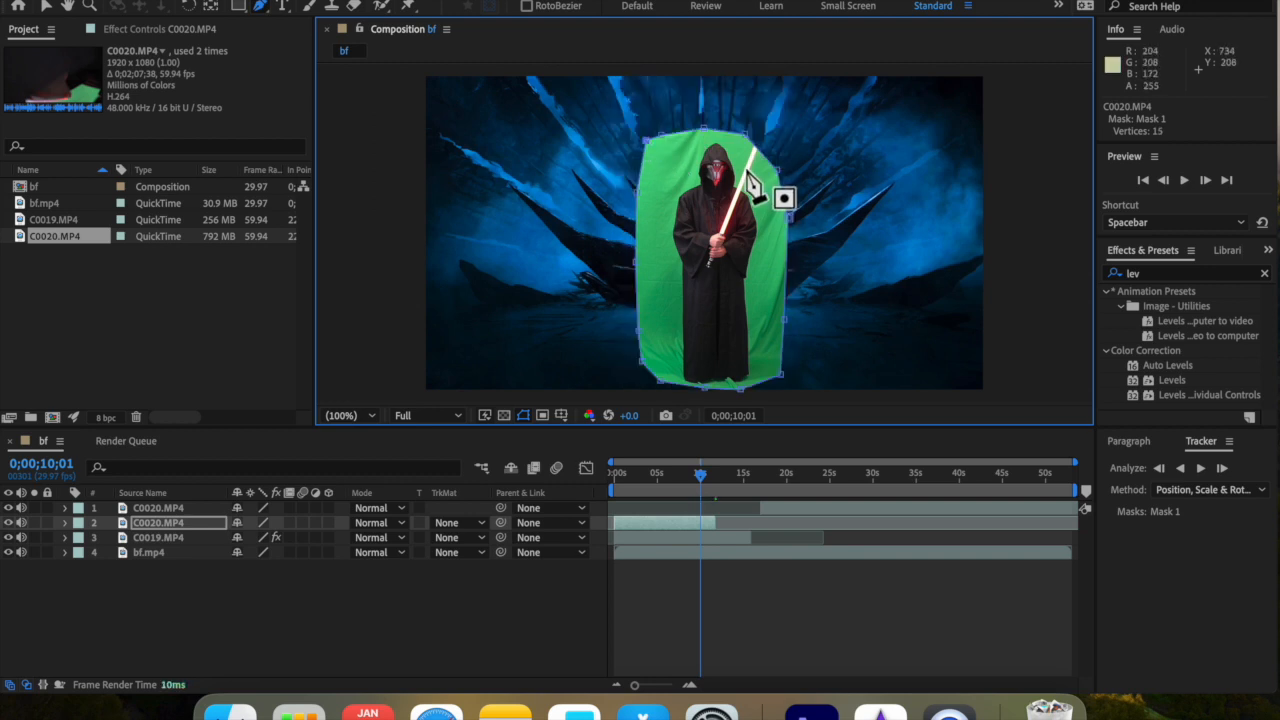
Step: Key out the green on the masked C0020.MP4 layer with Keylight (1.2), using Clip Black 31, Clip White 60 and Screen Shrink/Grow -1.6
type("keyl")
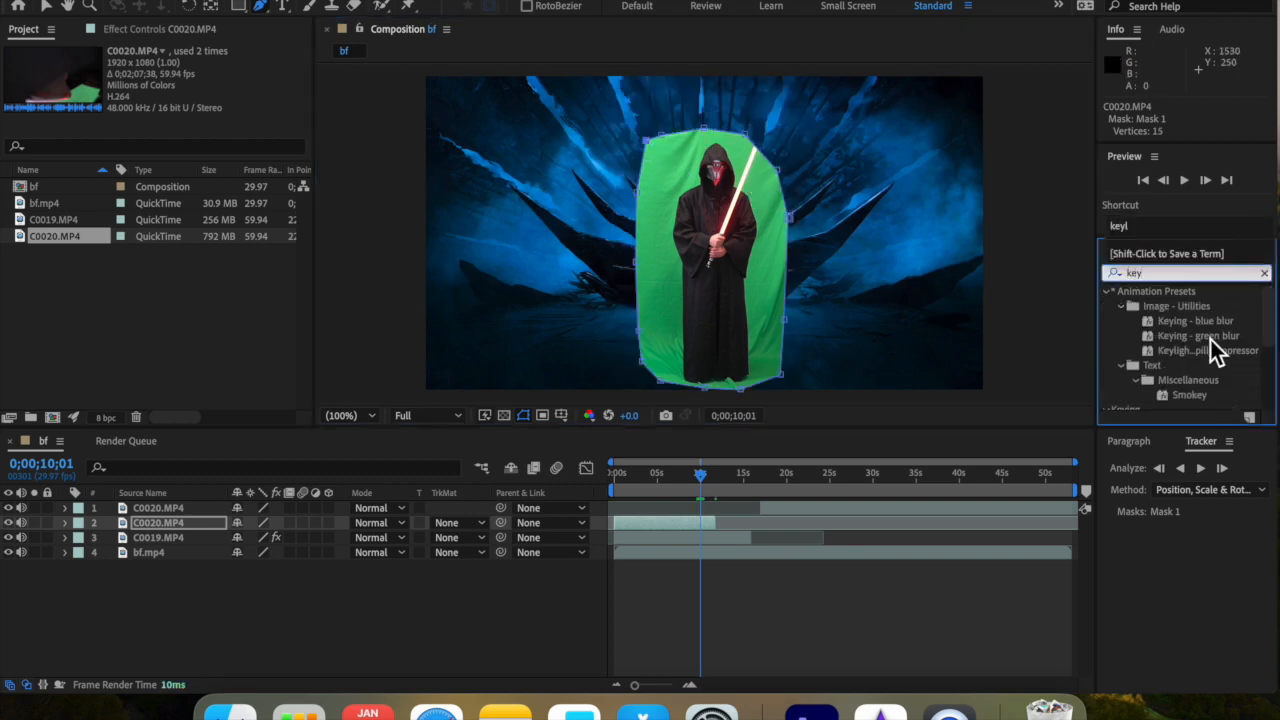
left_click_drag(1210, 349, 835, 490)
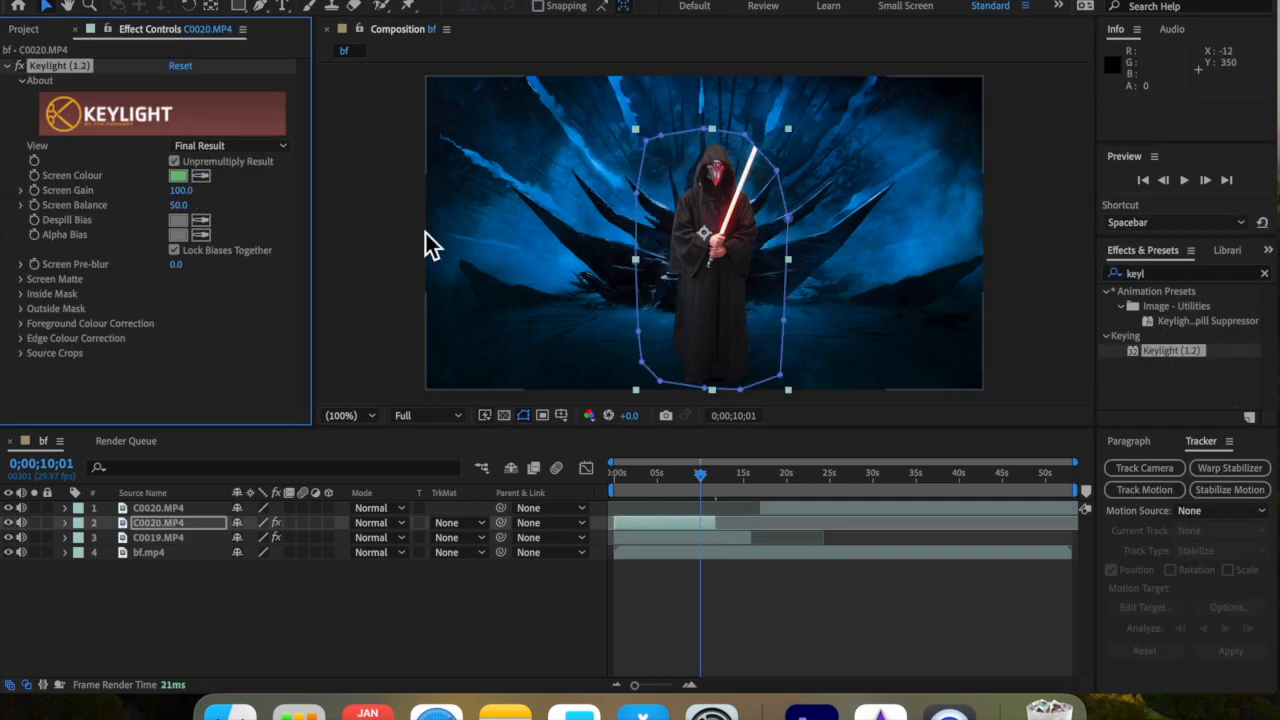
left_click(228, 145)
left_click(251, 247)
left_click(22, 279)
left_click_drag(178, 293, 110, 360)
left_click(228, 145)
left_click(230, 357)
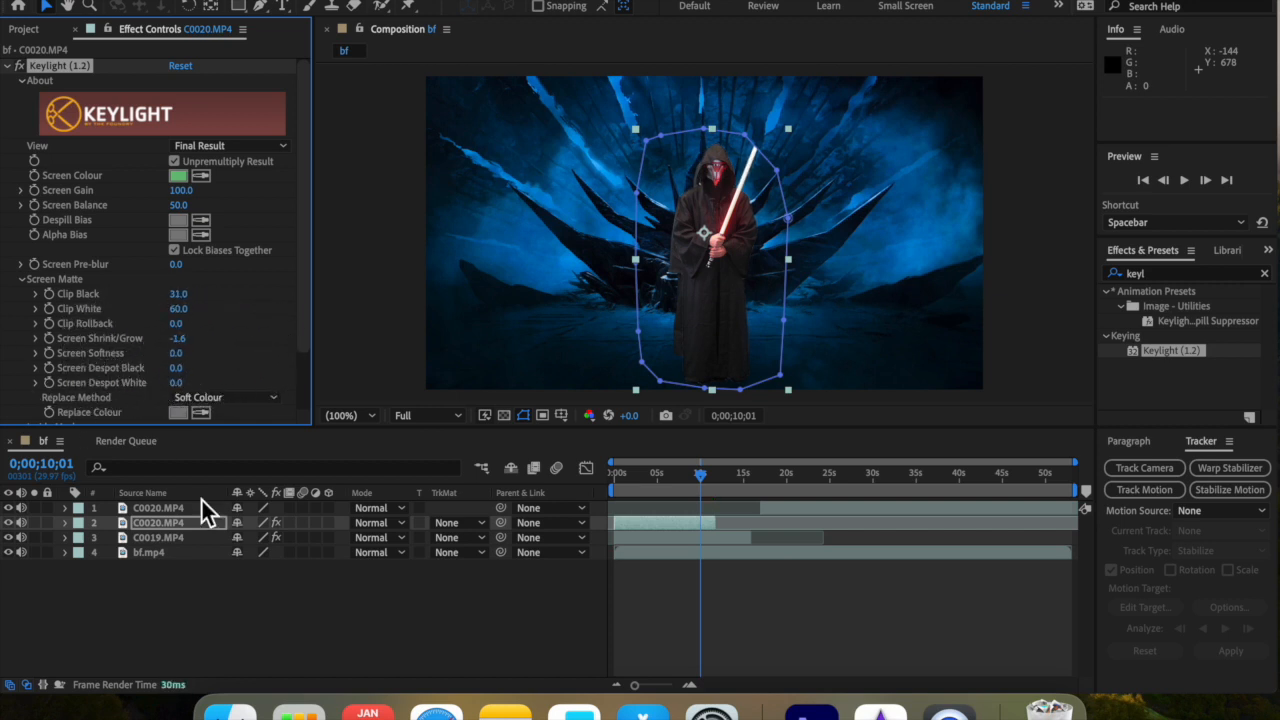
left_click(274, 631)
Step: Place the keyed C0020.MP4 layer below C0019.MP4 and shift its figure left to about position 446, 334
left_click(154, 507)
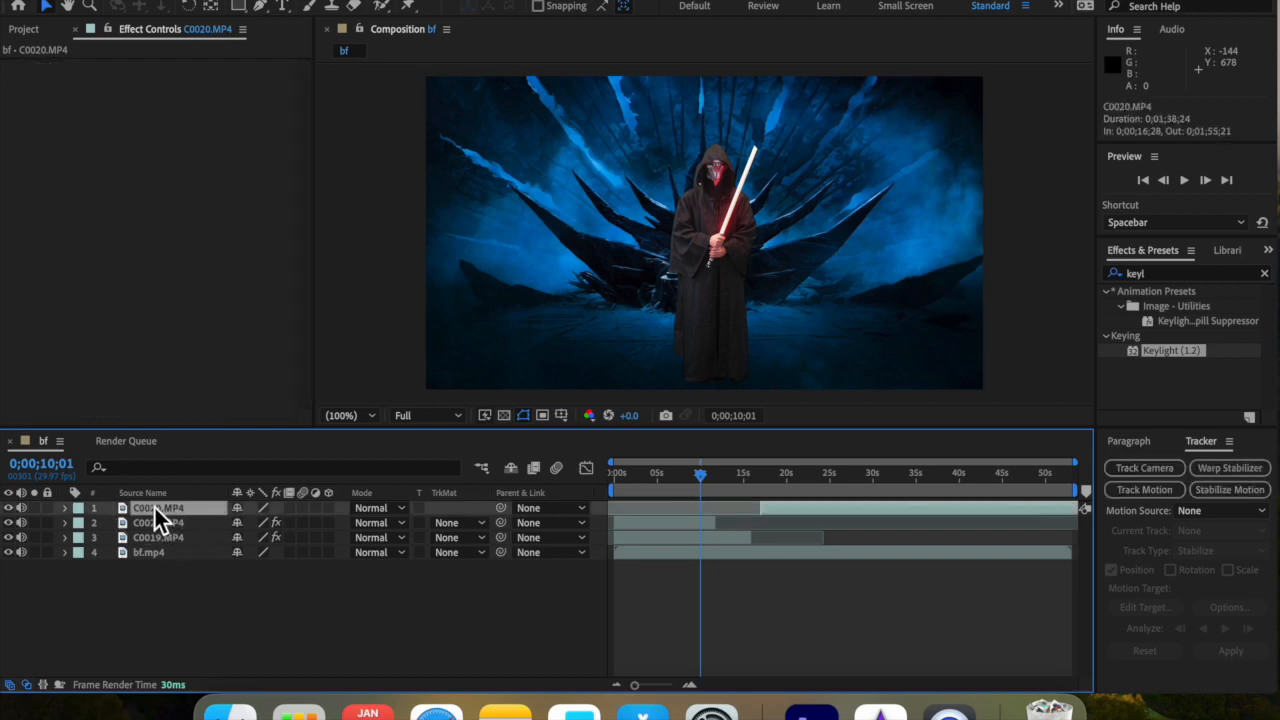
mouse_move(155, 509)
left_mouse_down()
mouse_move(151, 528)
mouse_move(156, 512)
left_mouse_up()
left_click(158, 524)
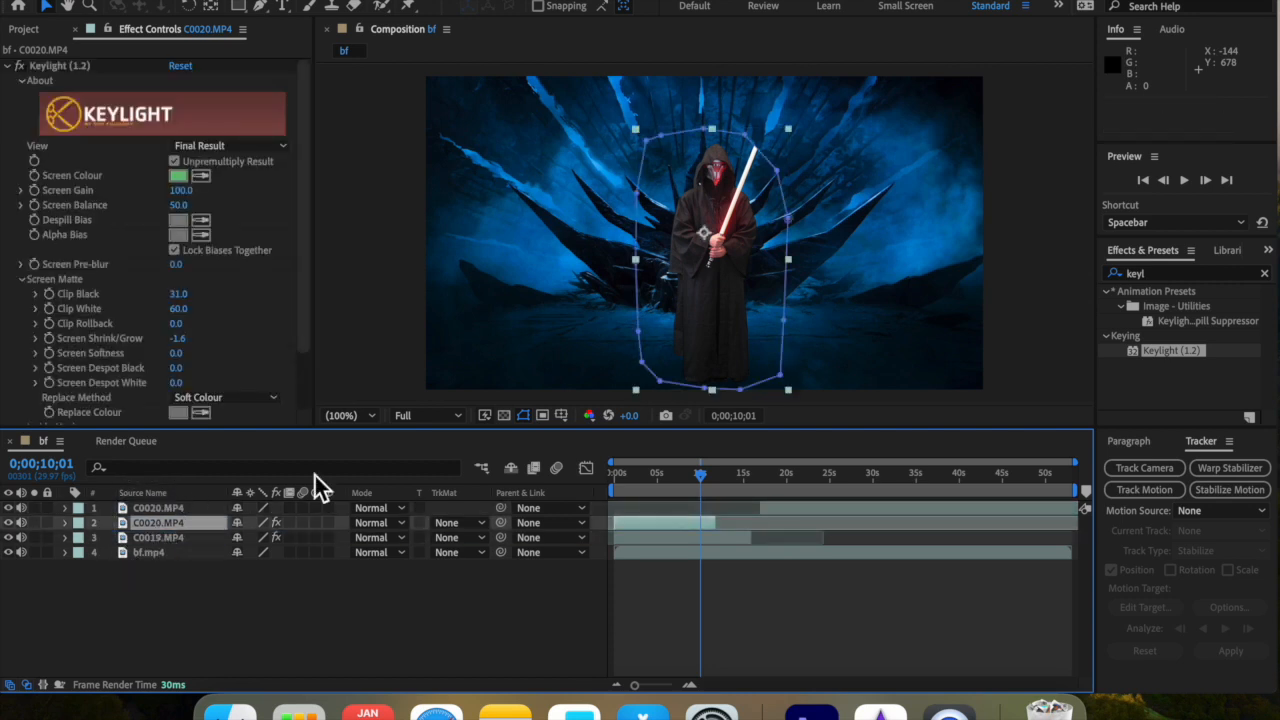
left_click_drag(168, 527, 167, 545)
left_click_drag(716, 160, 639, 160)
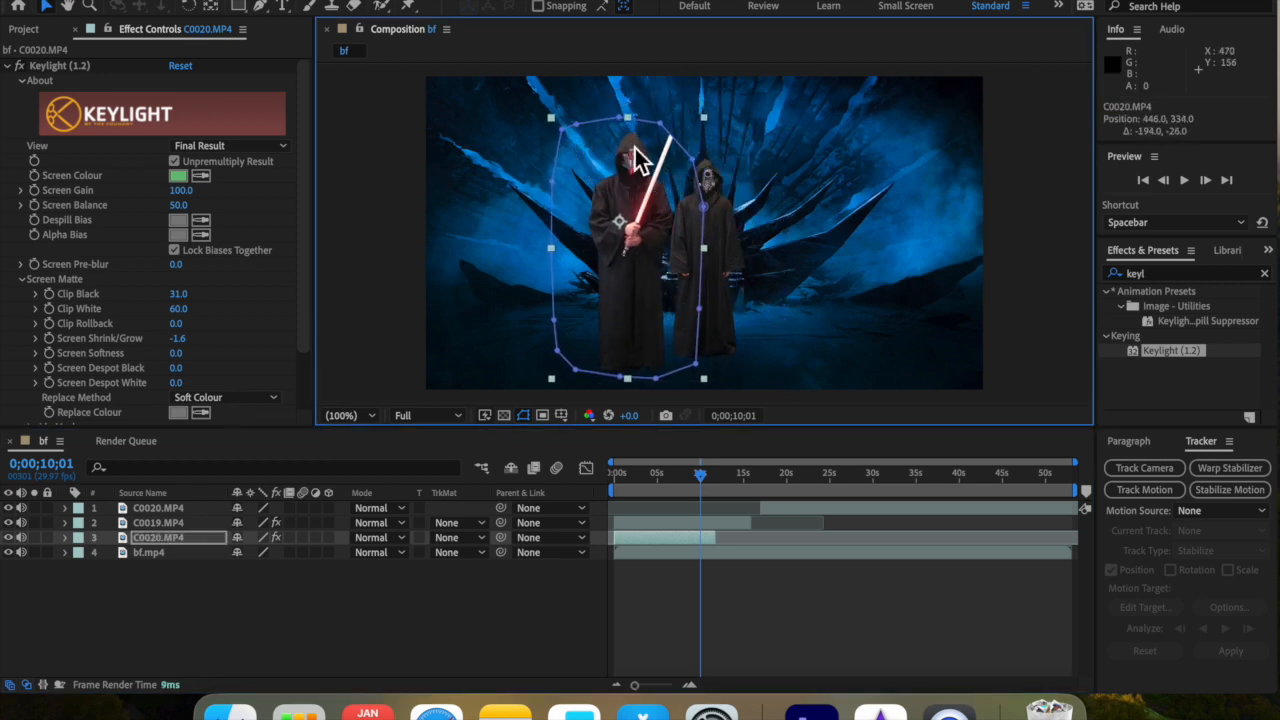
Step: Scale the keyed C0020.MP4 layer to 29% and reposition its figure just behind the C0019.MP4 figure's left side in the frame
key("s")
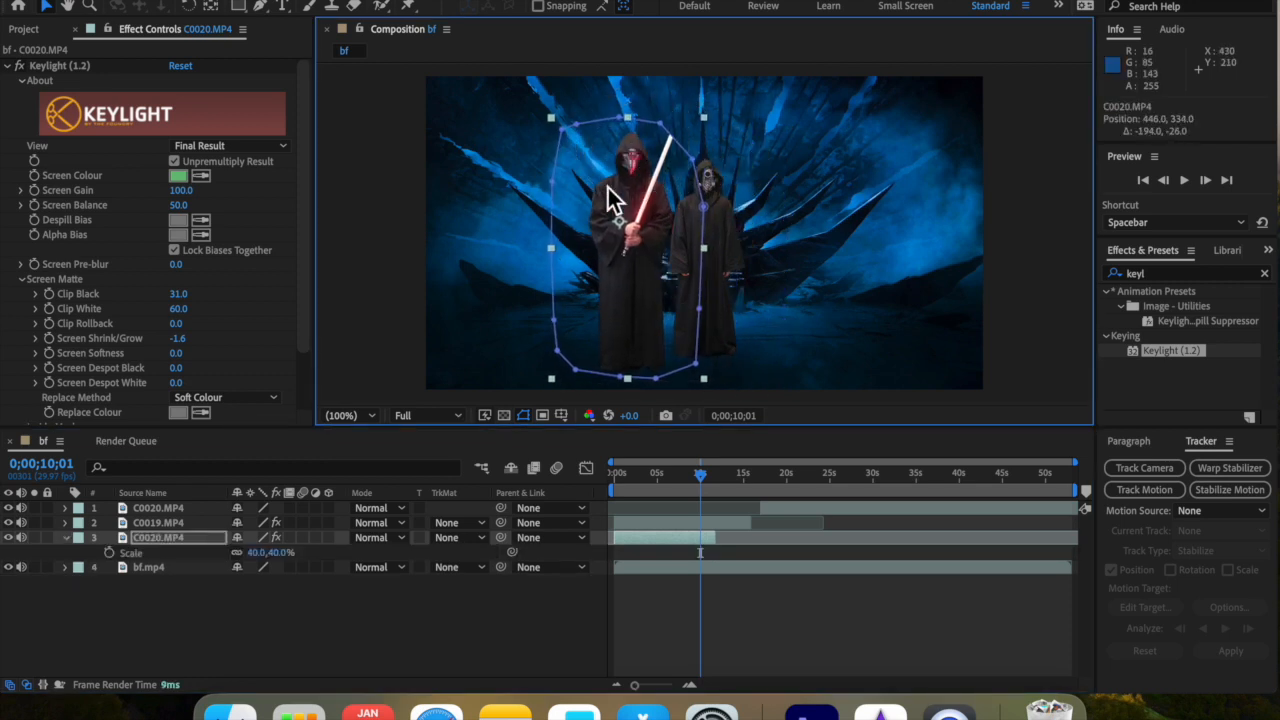
mouse_move(263, 553)
left_mouse_down()
mouse_move(247, 553)
mouse_move(262, 555)
left_mouse_up()
left_click(626, 283)
left_click_drag(632, 293, 655, 307)
left_click(433, 612)
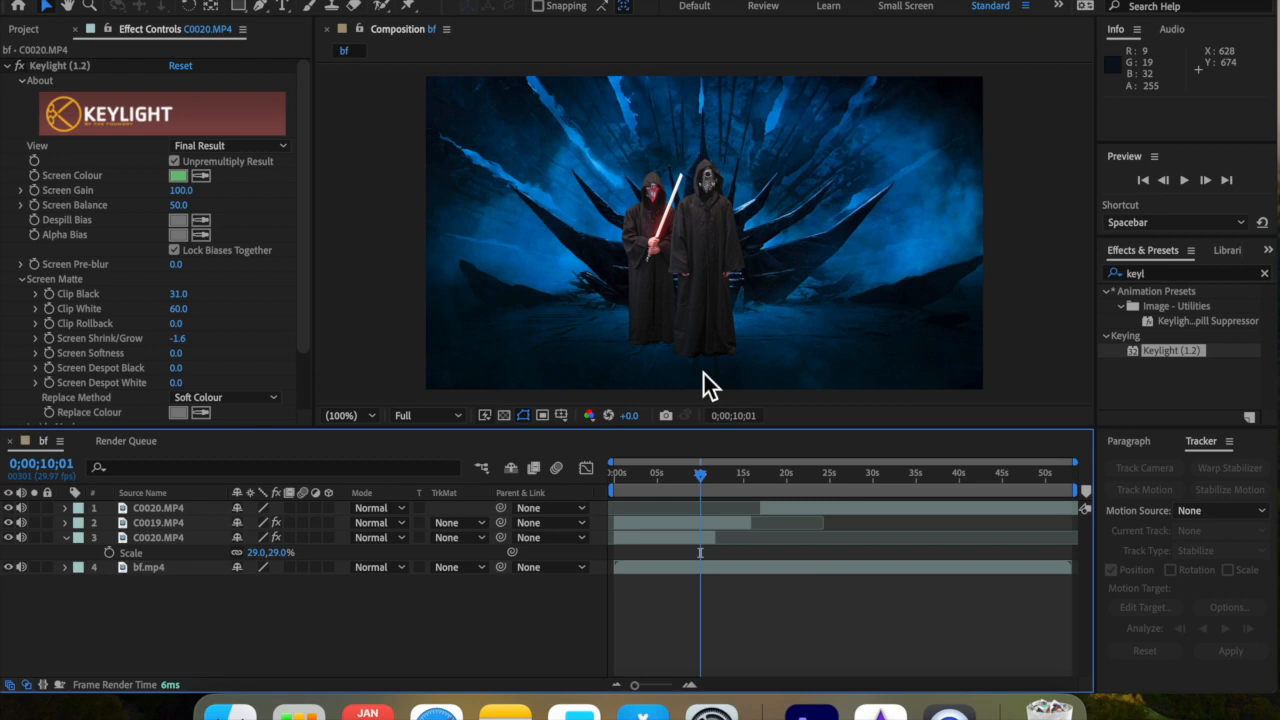
left_click(65, 538)
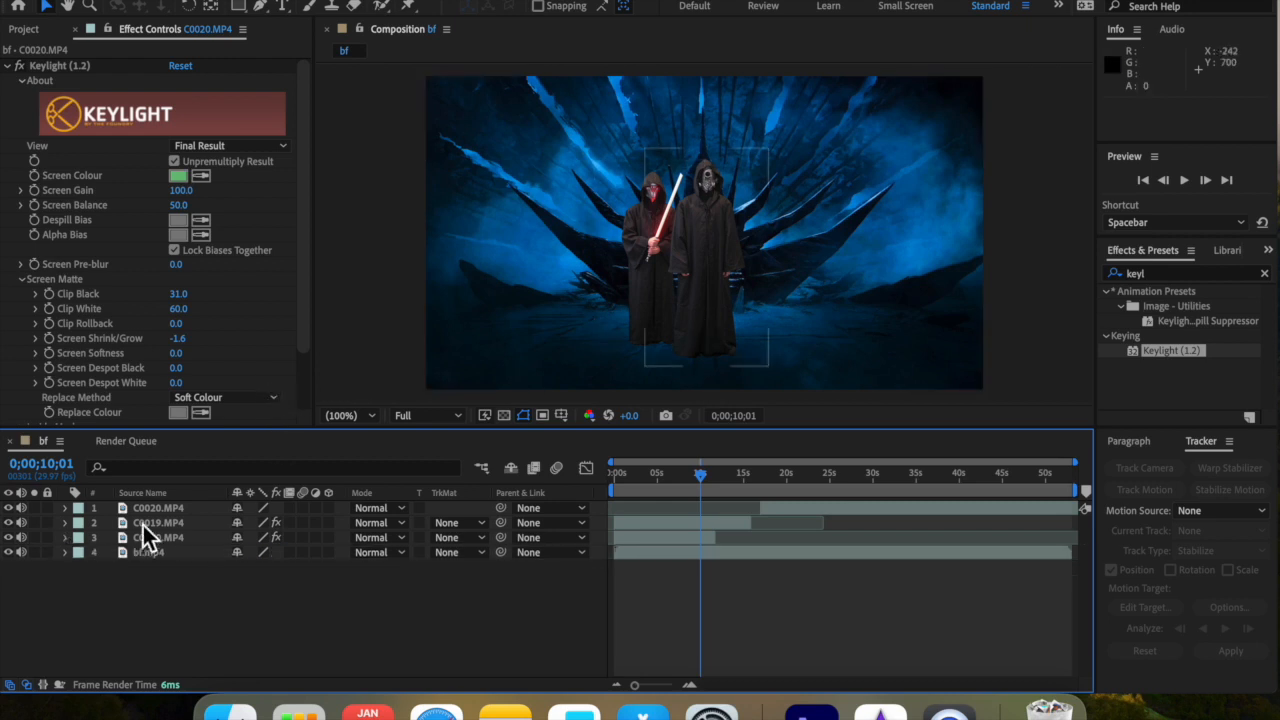
Step: Set the scale of the C0019.MP4 layer to 42%
left_click(170, 510)
left_click(169, 527)
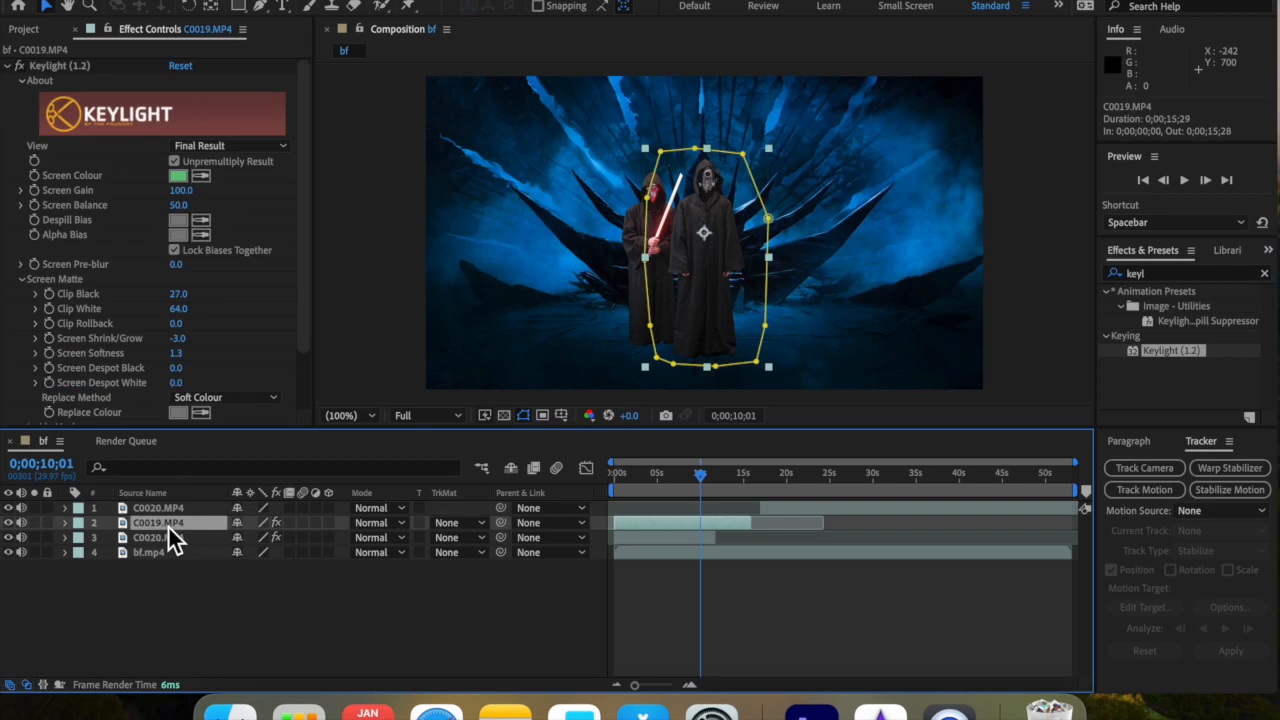
key("s")
left_click_drag(262, 539, 268, 540)
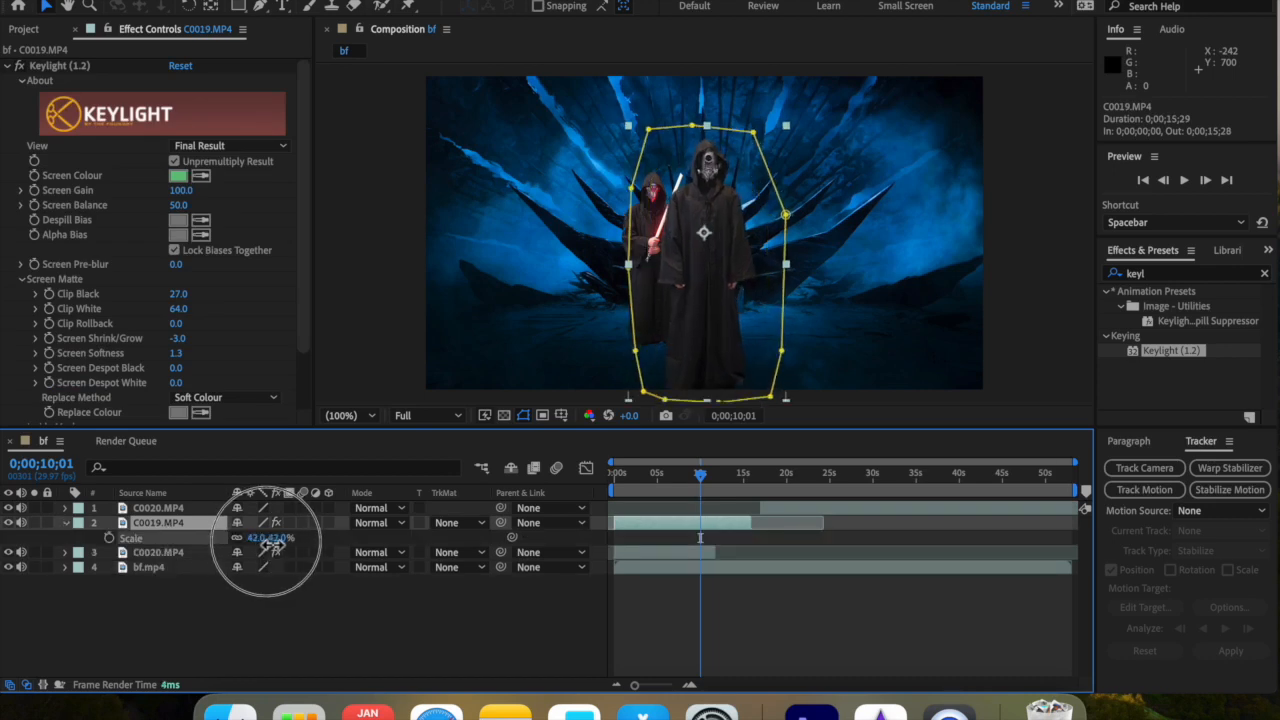
left_click(264, 648)
left_click_drag(640, 259, 635, 262)
left_click(212, 0)
left_click(231, 0)
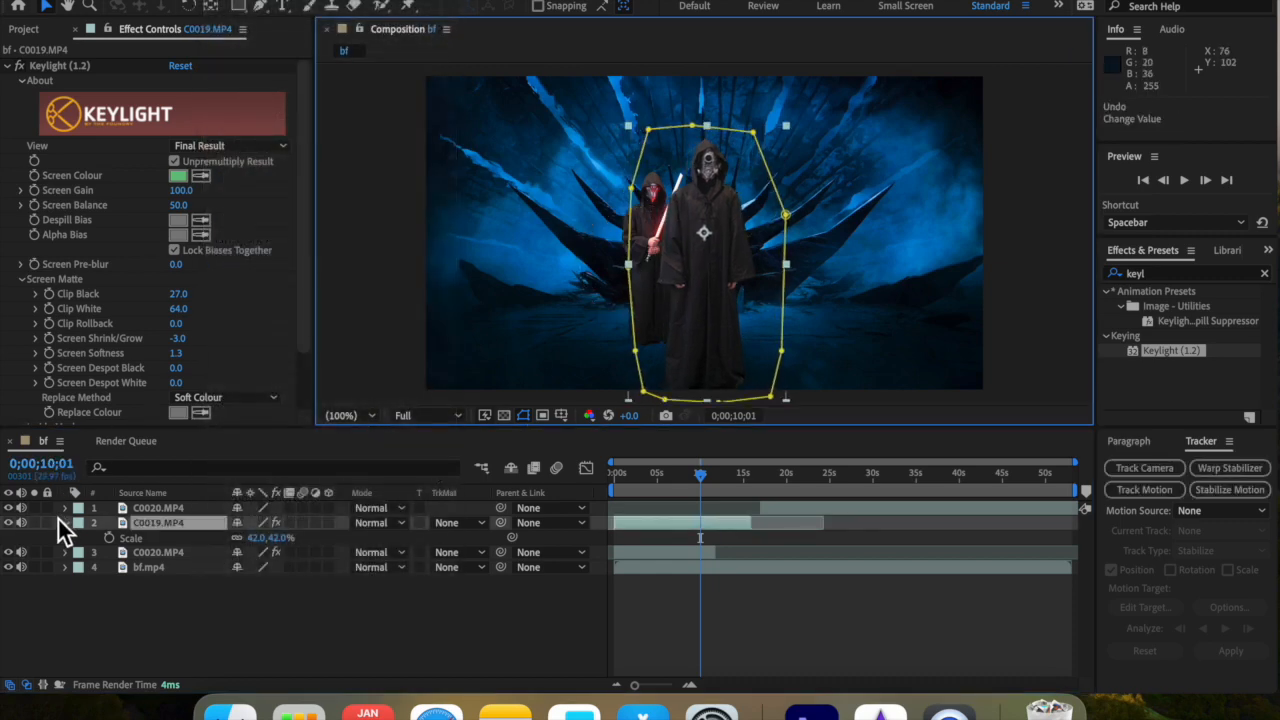
Step: Collapse the C0019.MP4 layer's properties and shift the smaller lightsaber figure slightly left to about position 492, 370
left_click(72, 525)
left_click(148, 538)
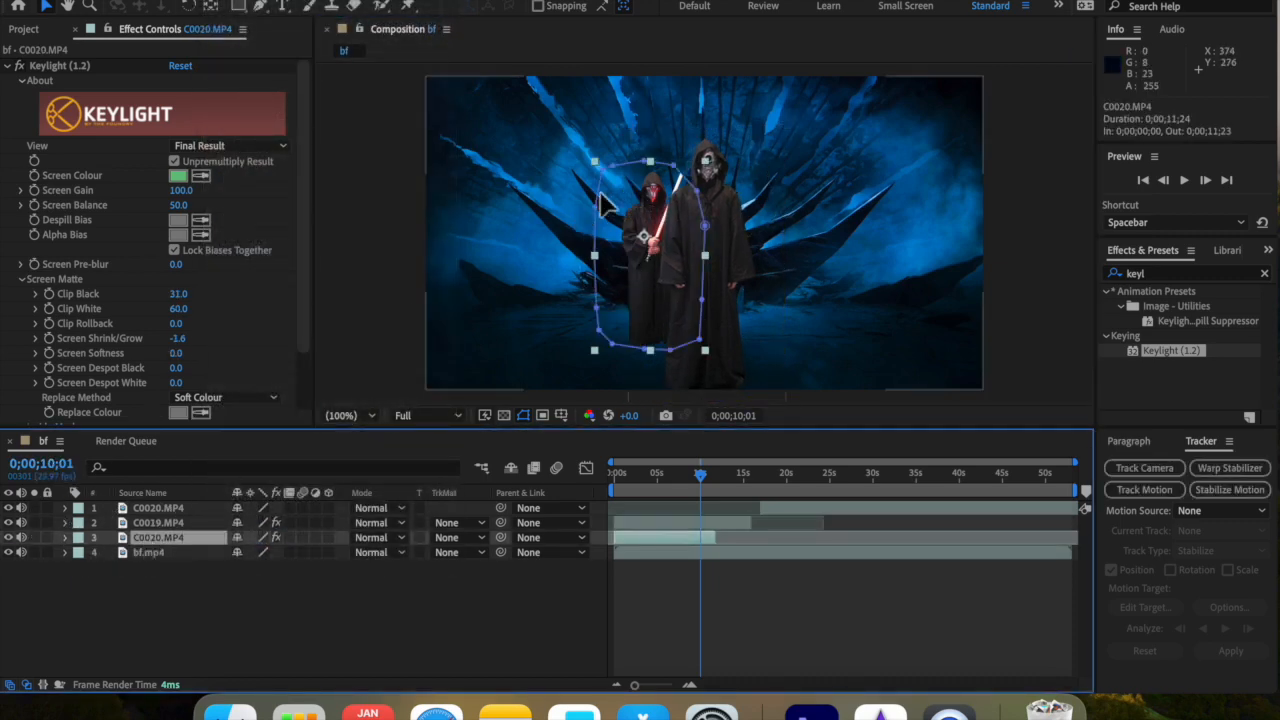
left_click(428, 626)
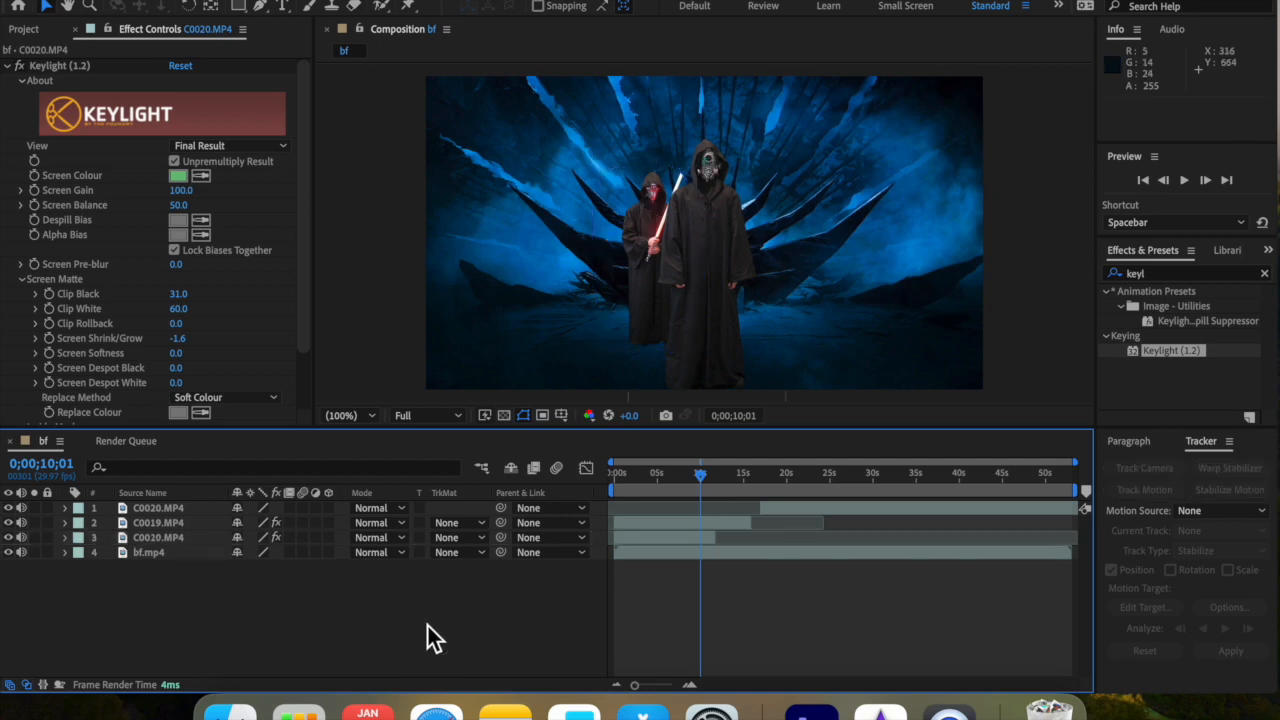
left_click(640, 242)
left_click(237, 5)
left_click(237, 24)
left_click(160, 538)
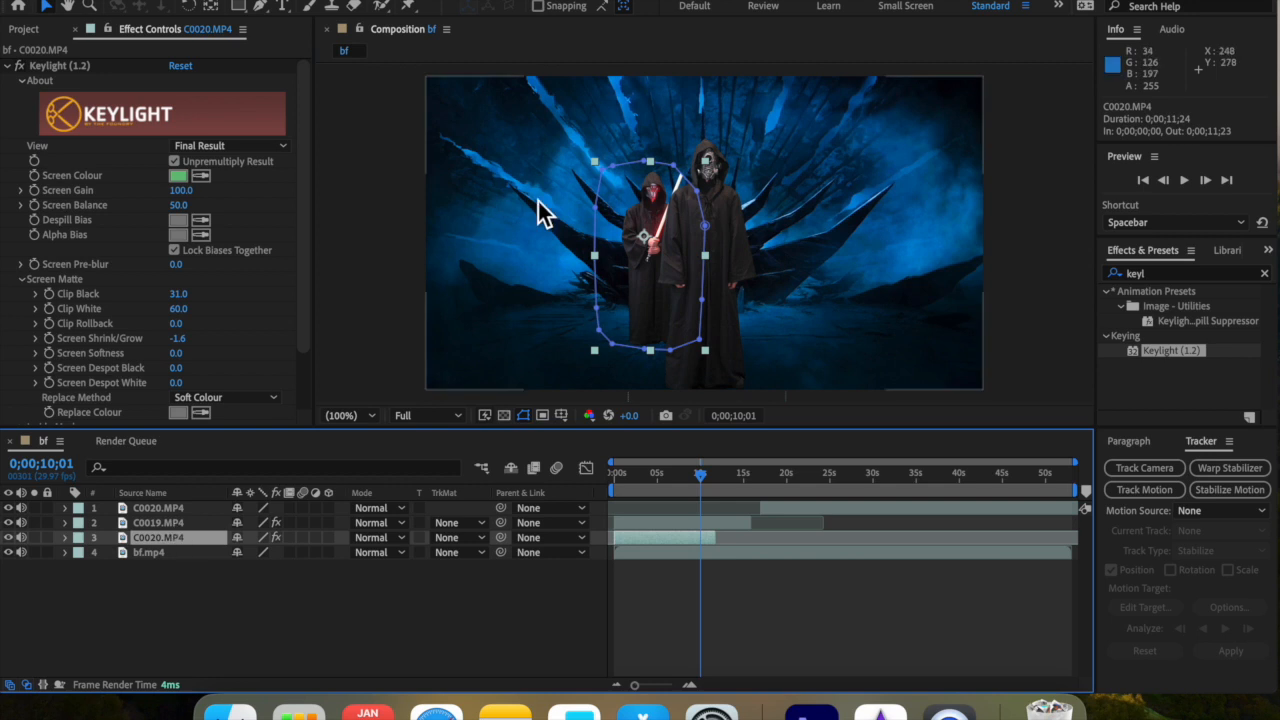
left_click_drag(651, 207, 643, 208)
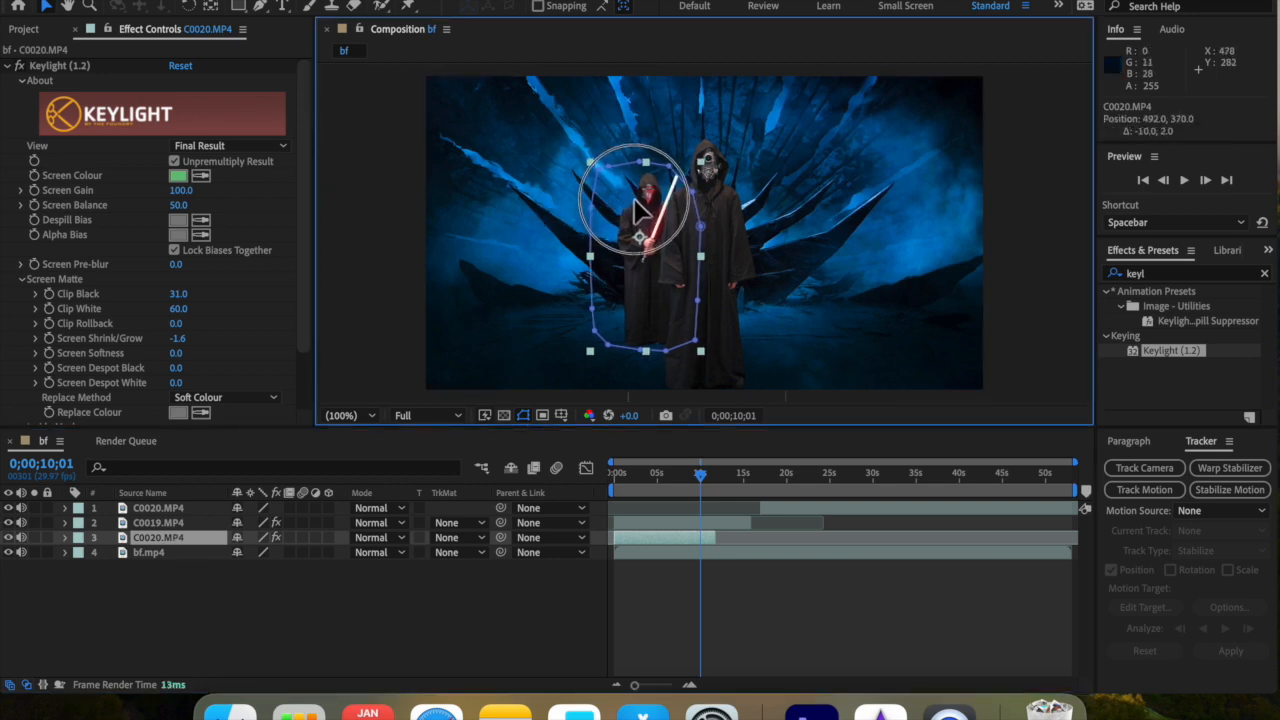
left_click(398, 615)
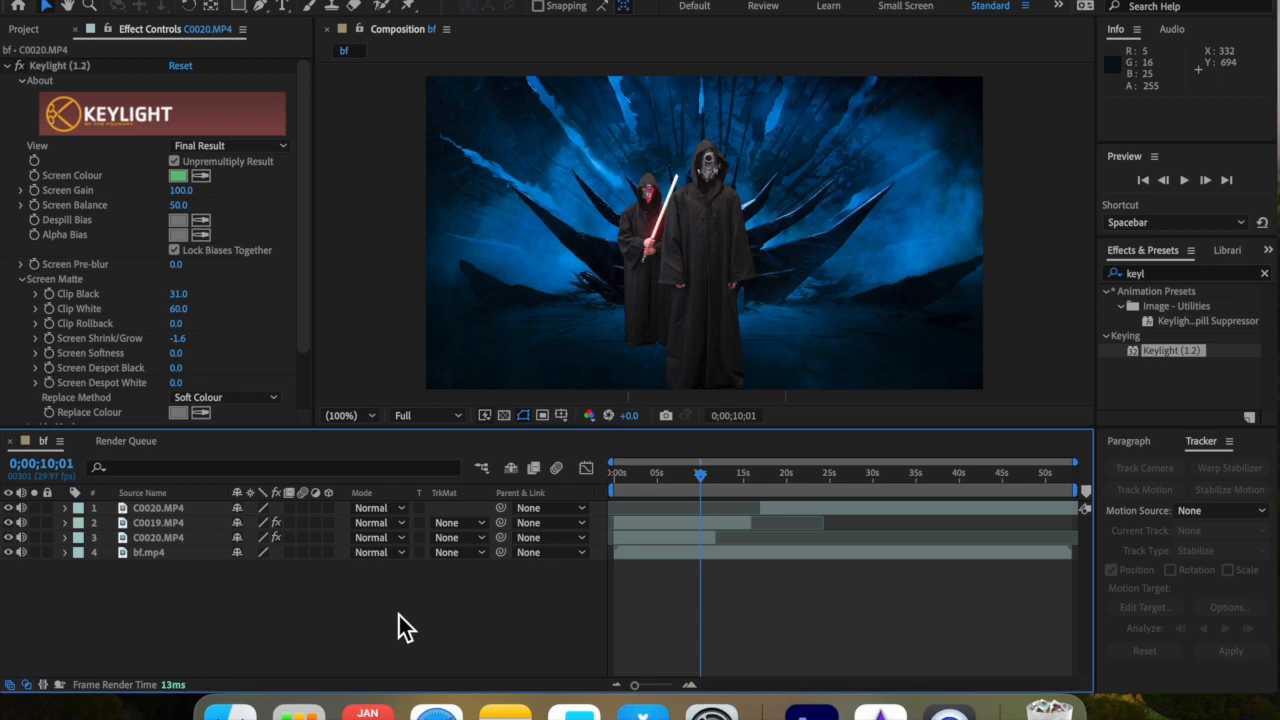
left_click_drag(643, 320, 597, 322)
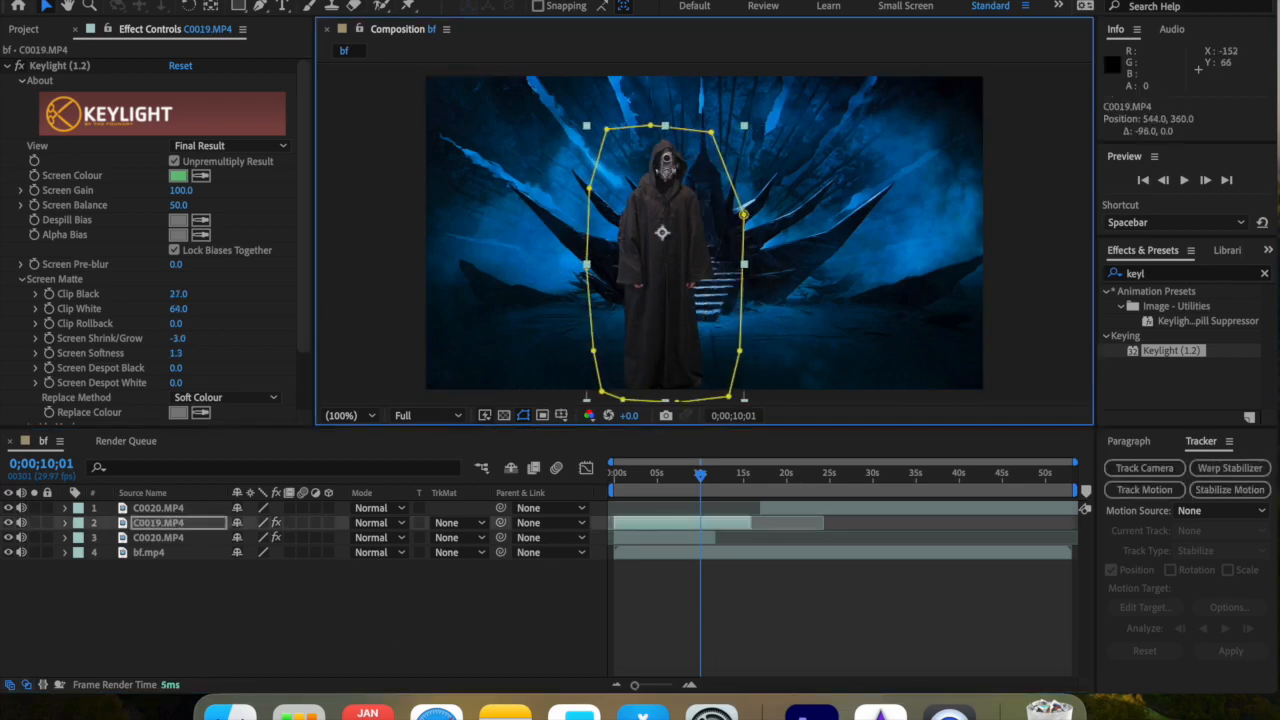
left_click(224, 0)
left_click(228, 3)
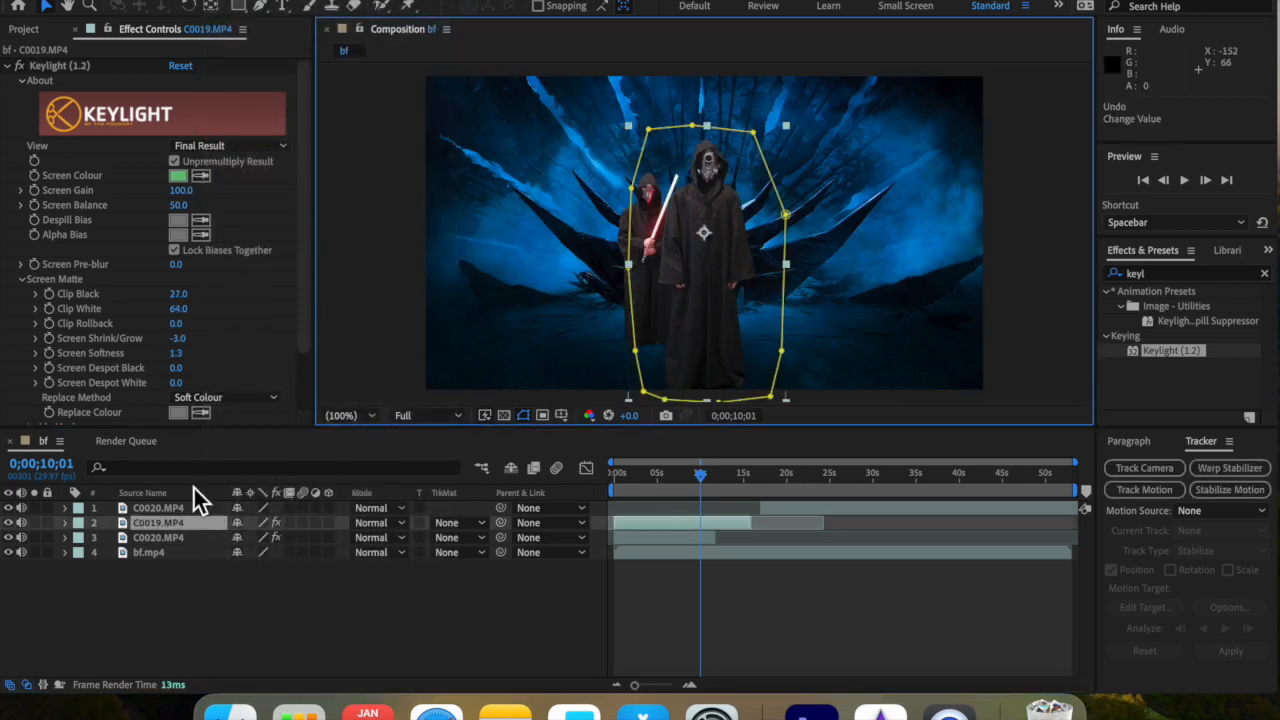
Step: Move the smaller lightsaber figure of the keyed C0020.MP4 layer further left, clear of the large front figure
left_click(171, 540)
left_click_drag(628, 240, 590, 245)
left_click(408, 586)
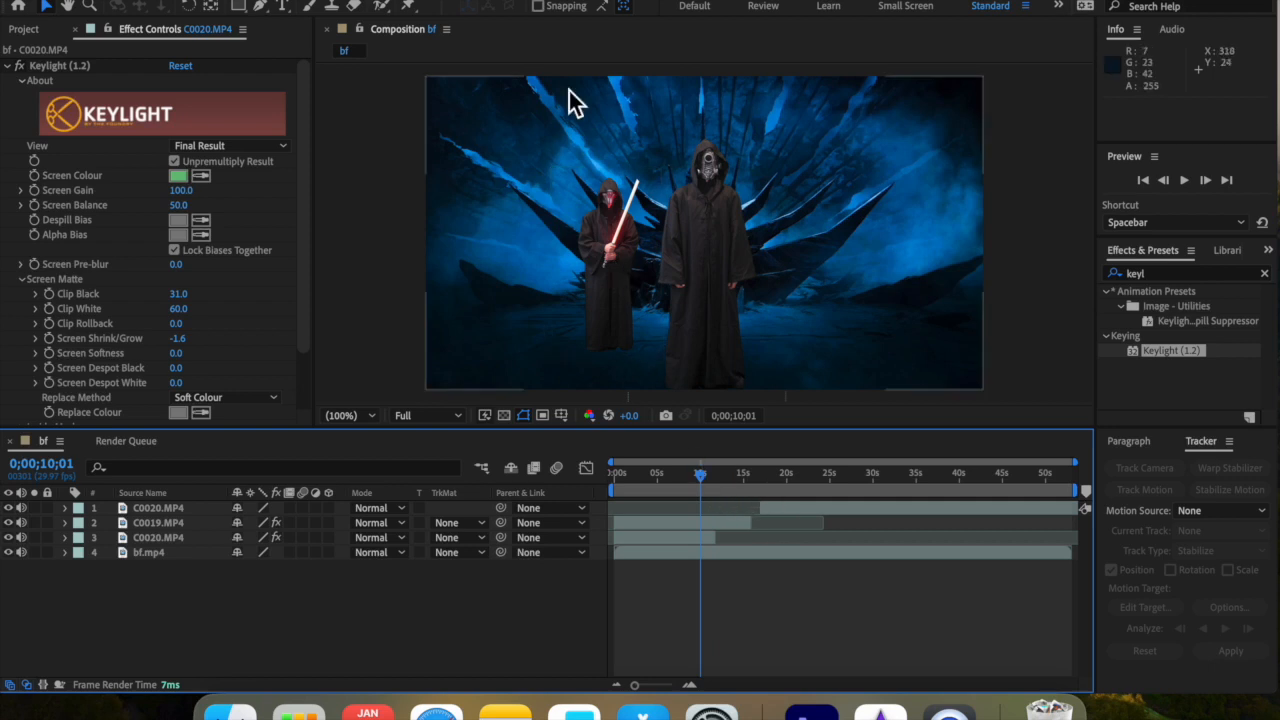
Step: Move the current time to 0;00;23;19, where the unkeyed C0020.MP4 figure holds the lightsaber upright
left_click_drag(702, 485, 822, 492)
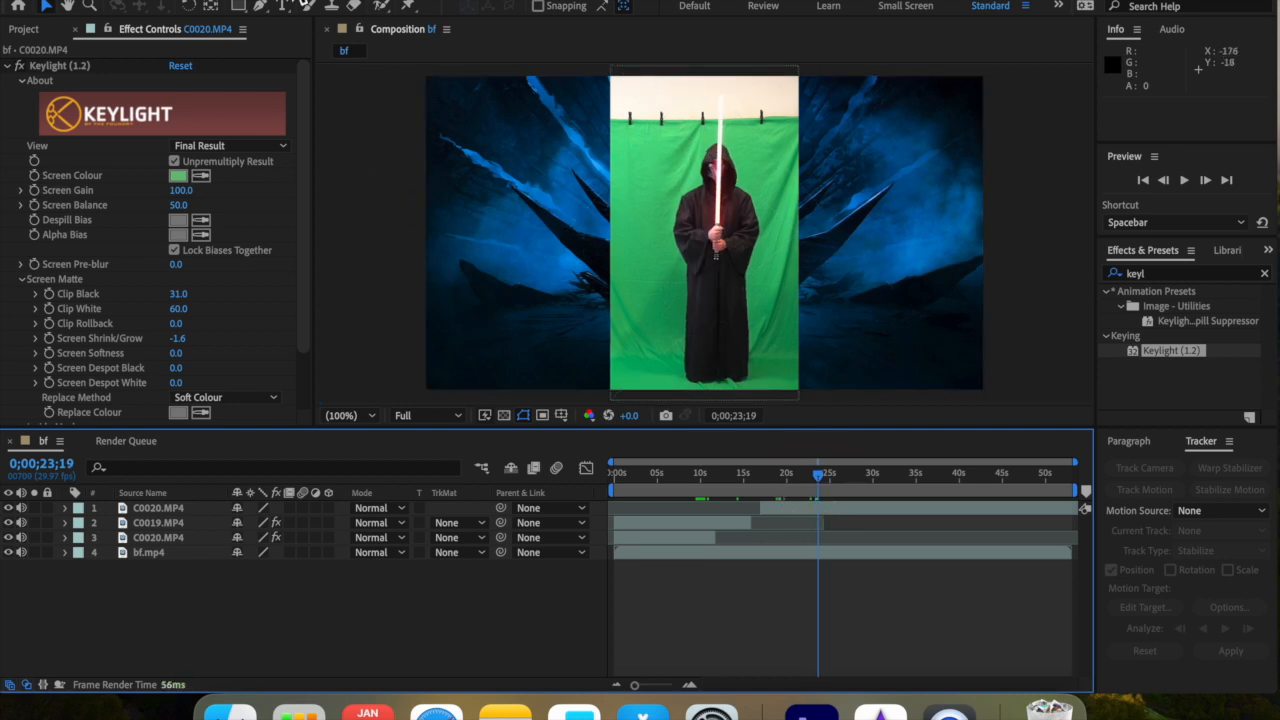
left_click(265, 6)
left_click(648, 132)
left_click(638, 188)
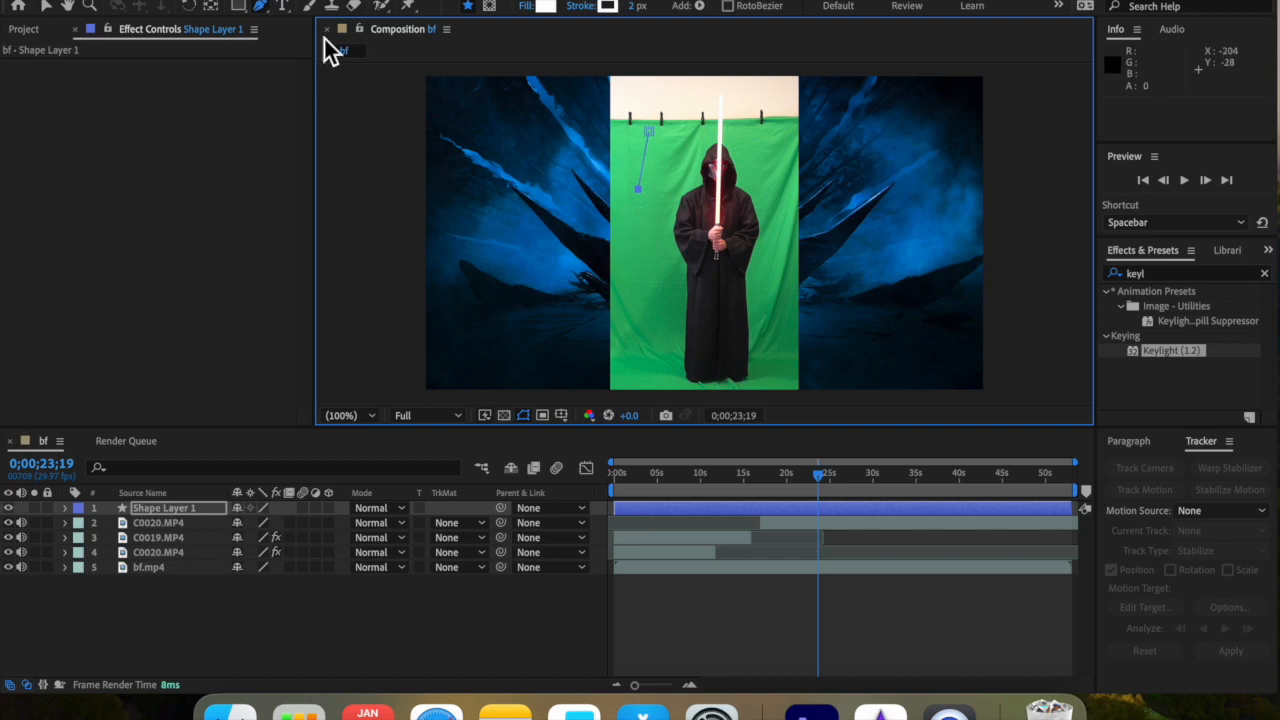
left_click(153, 506)
key("Delete")
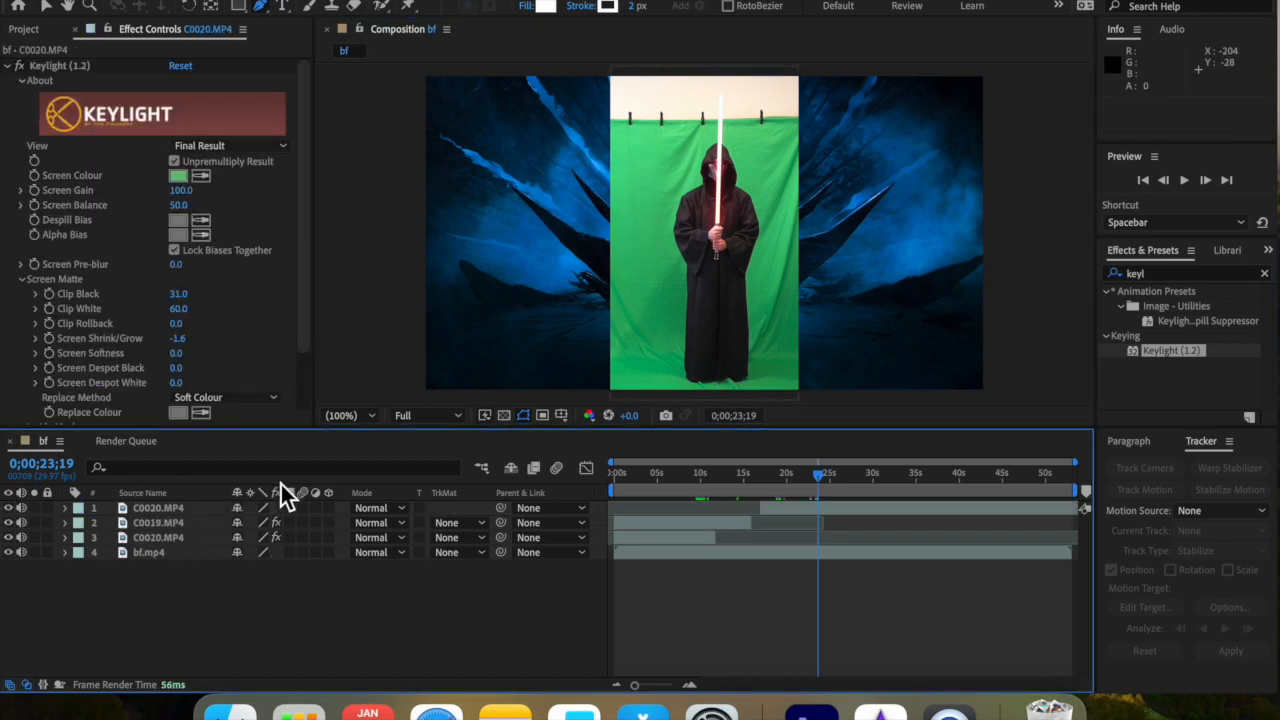
Step: Split the top C0020.MP4 layer at 0;00;23;19 and delete the part before the cut
left_click(799, 509)
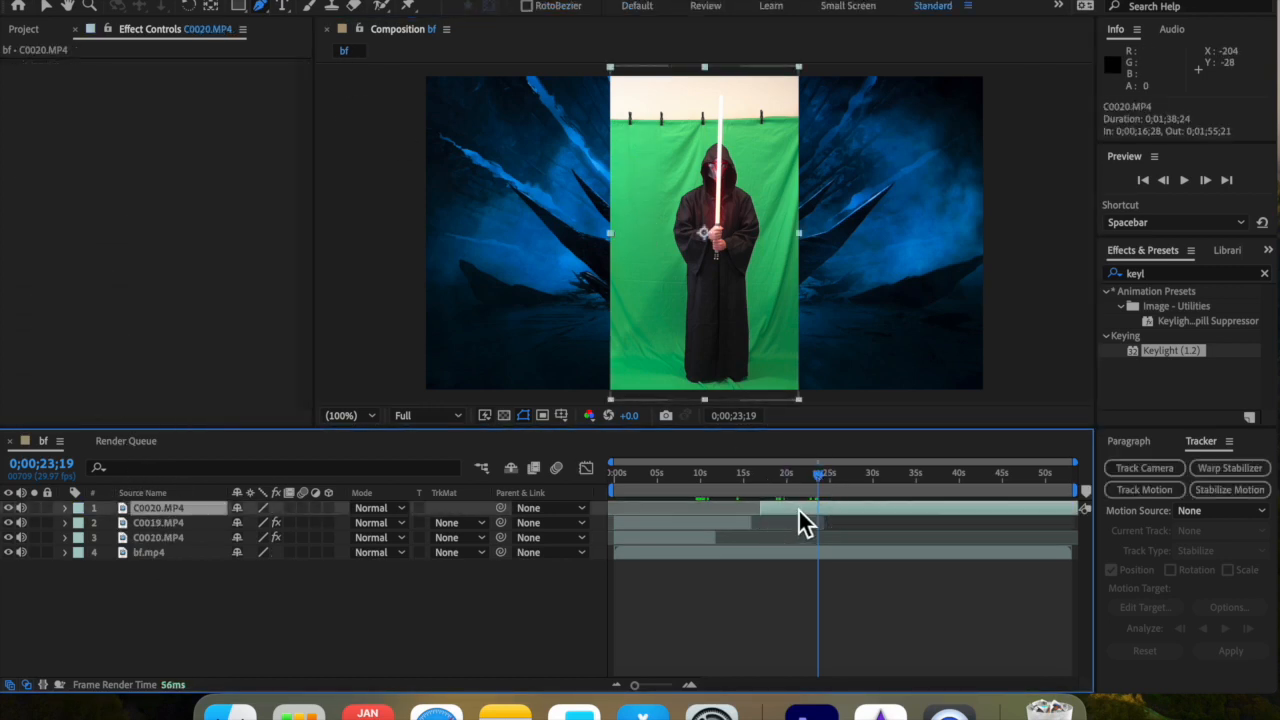
left_click(273, 2)
left_click(243, 214)
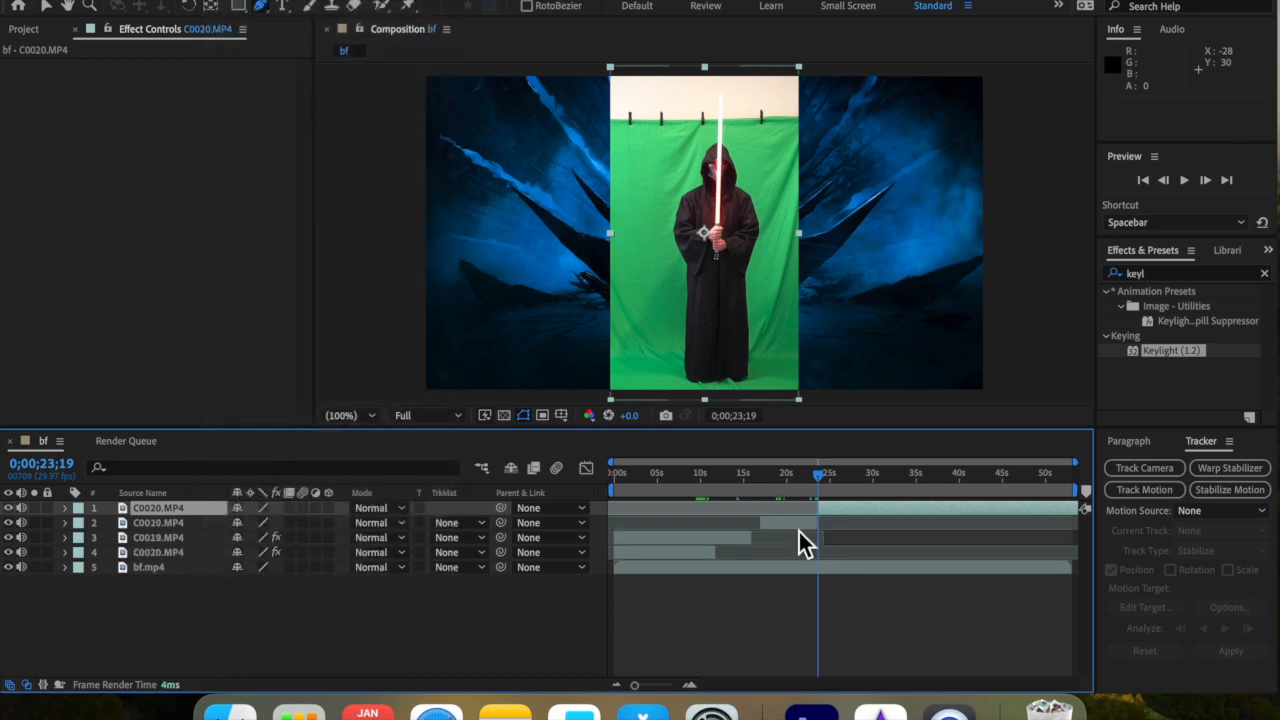
left_click(797, 523)
key("Delete")
Step: Move the remaining unkeyed C0020.MP4 clip so that it begins exactly at the start of the composition
left_click_drag(846, 511, 647, 505)
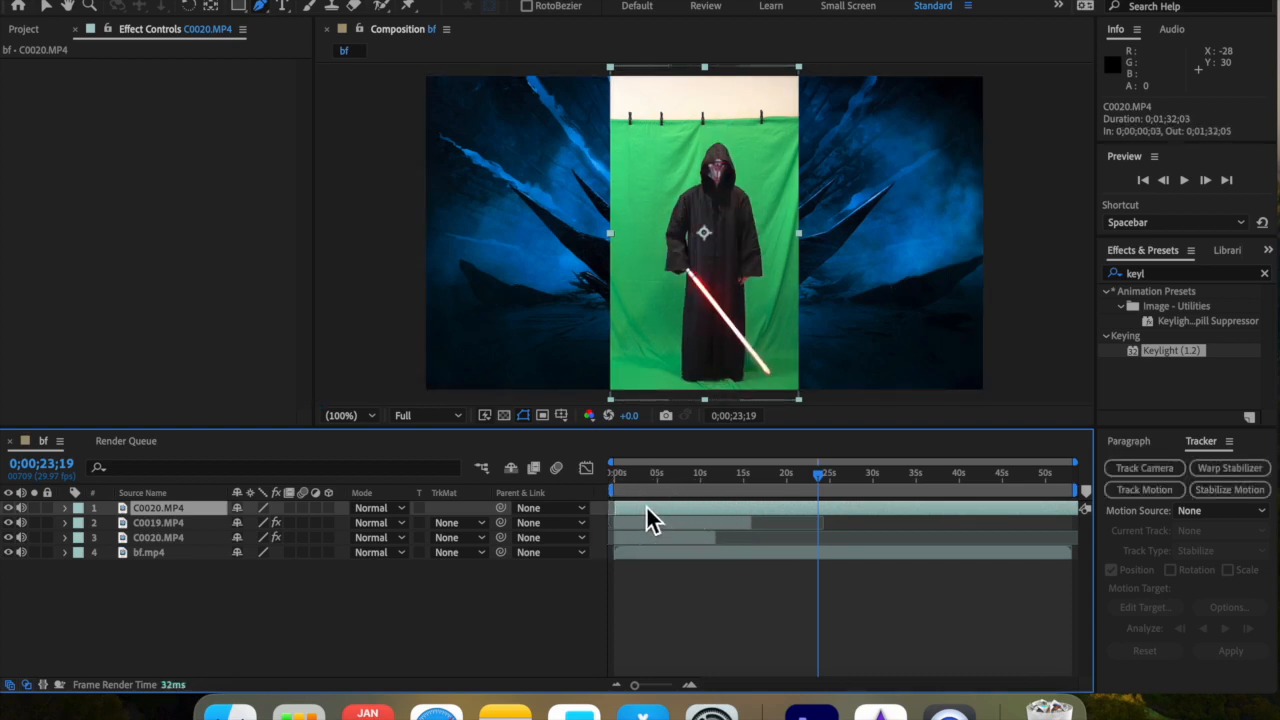
key("equal")
key("equal")
scroll(646, 505, "left", 10)
left_click_drag(631, 505, 627, 506)
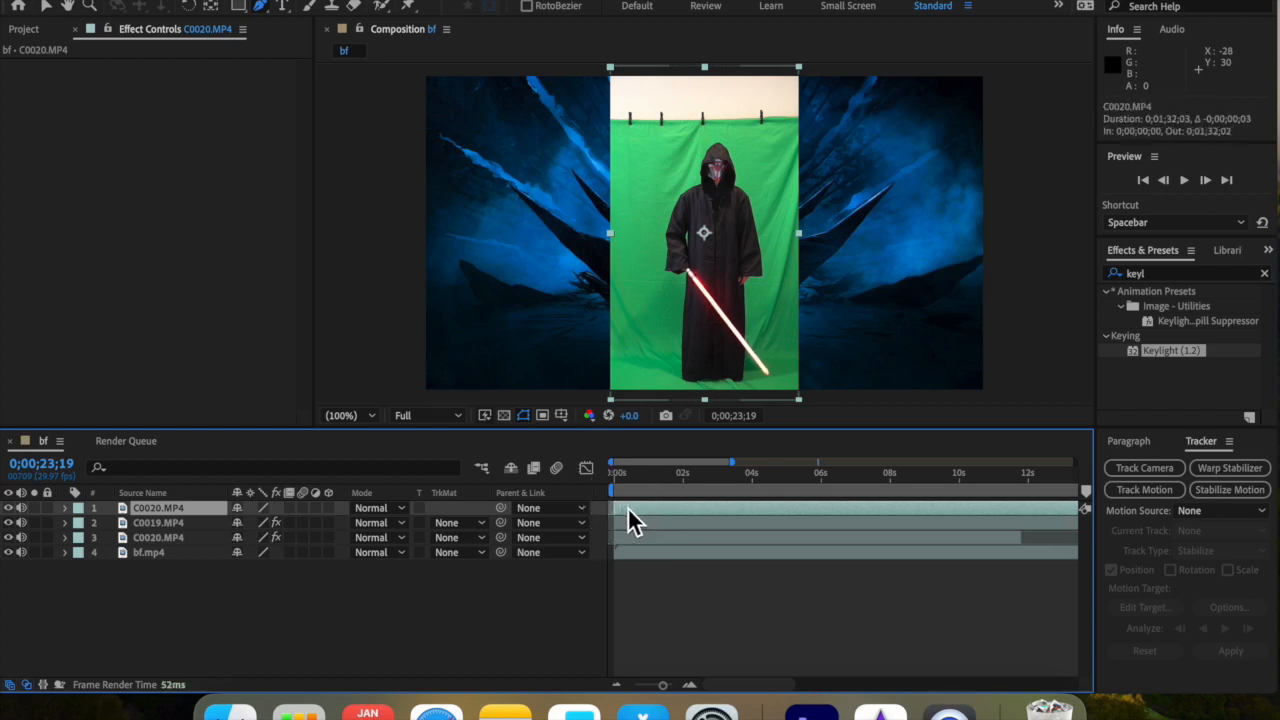
Step: Widen the visible timeline range and move the current time to 0;00;01;26
key("minus")
key("minus")
left_click_drag(988, 480, 646, 483)
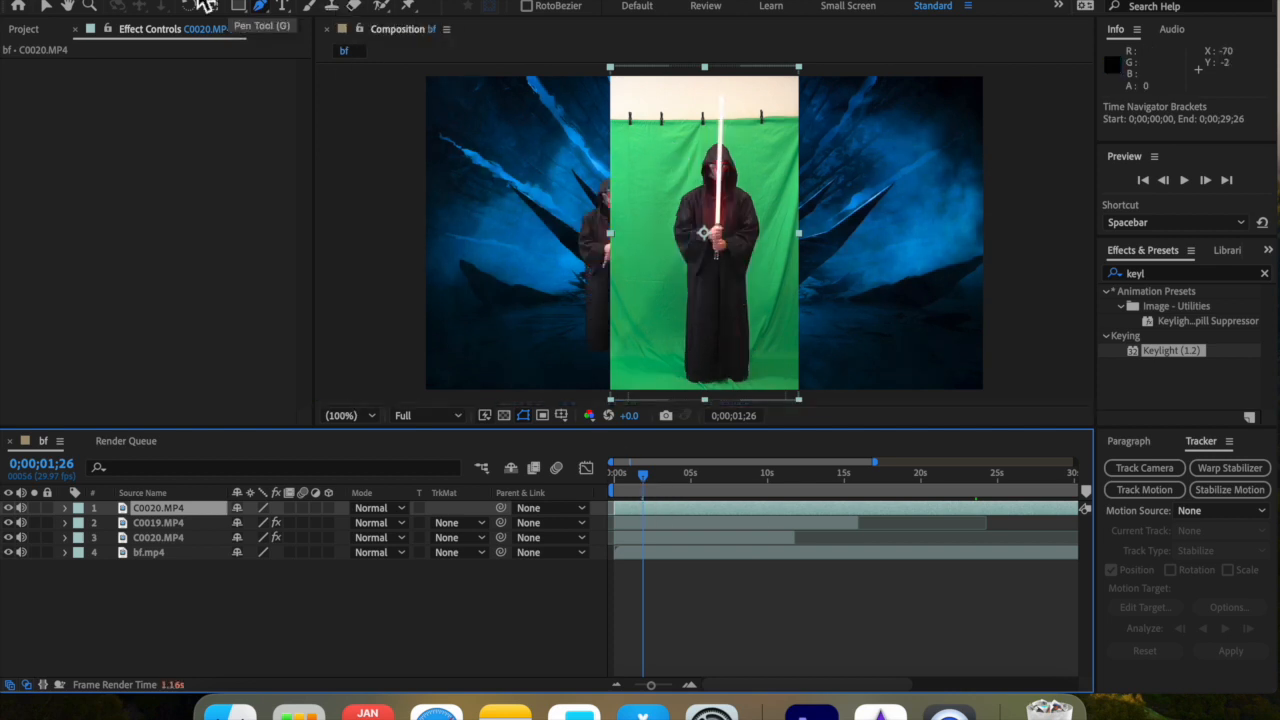
Step: Draw a closed mask on the top C0020.MP4 layer with the Pen tool, loosely enclosing the robed figure and lightsaber within the green backdrop
left_click(260, 8)
left_click(646, 133)
left_click(636, 183)
left_click(638, 267)
left_click(650, 342)
left_click(654, 376)
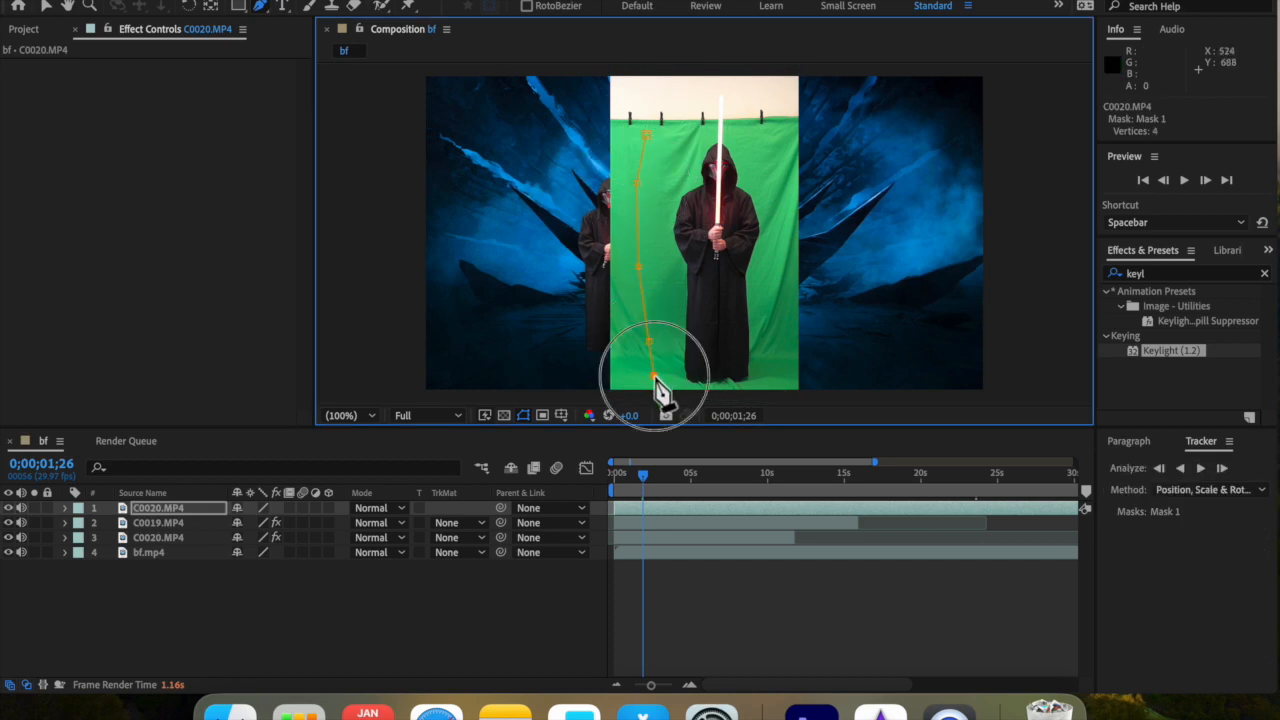
left_click(669, 384)
left_click(705, 389)
left_click(757, 390)
left_click(776, 378)
left_click(783, 313)
left_click(785, 243)
left_click(763, 158)
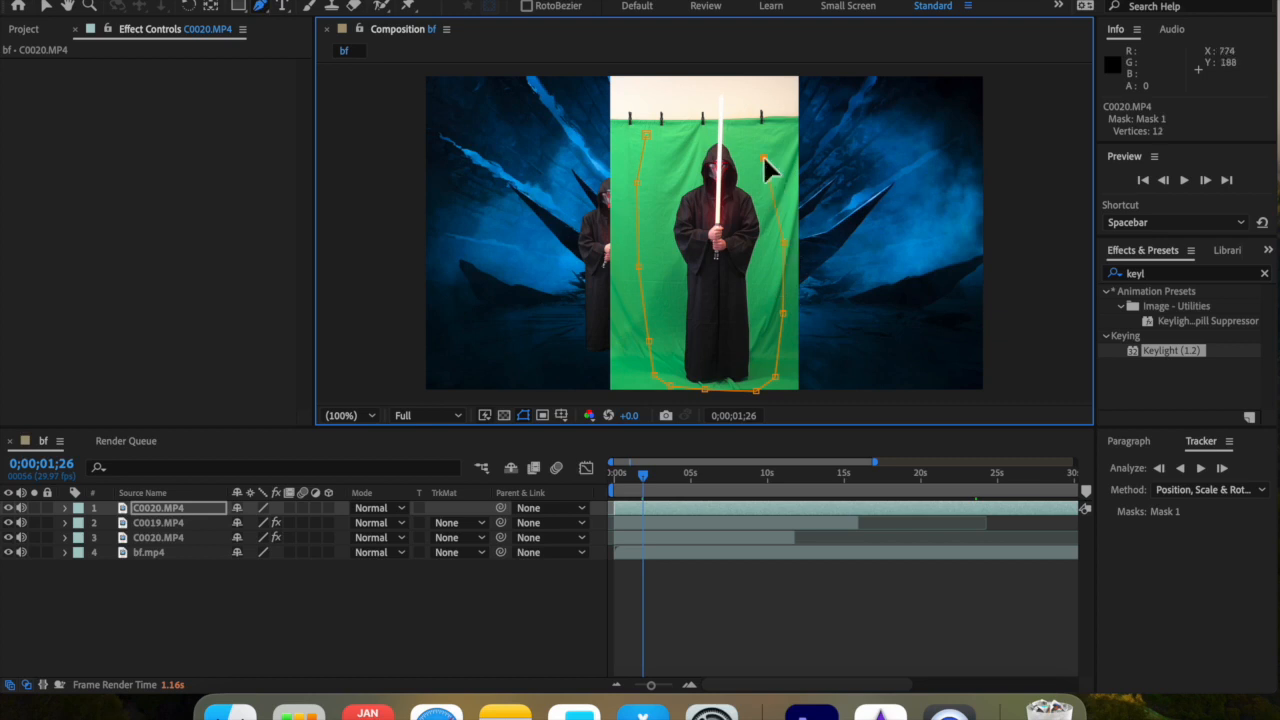
left_click(706, 128)
left_click(648, 134)
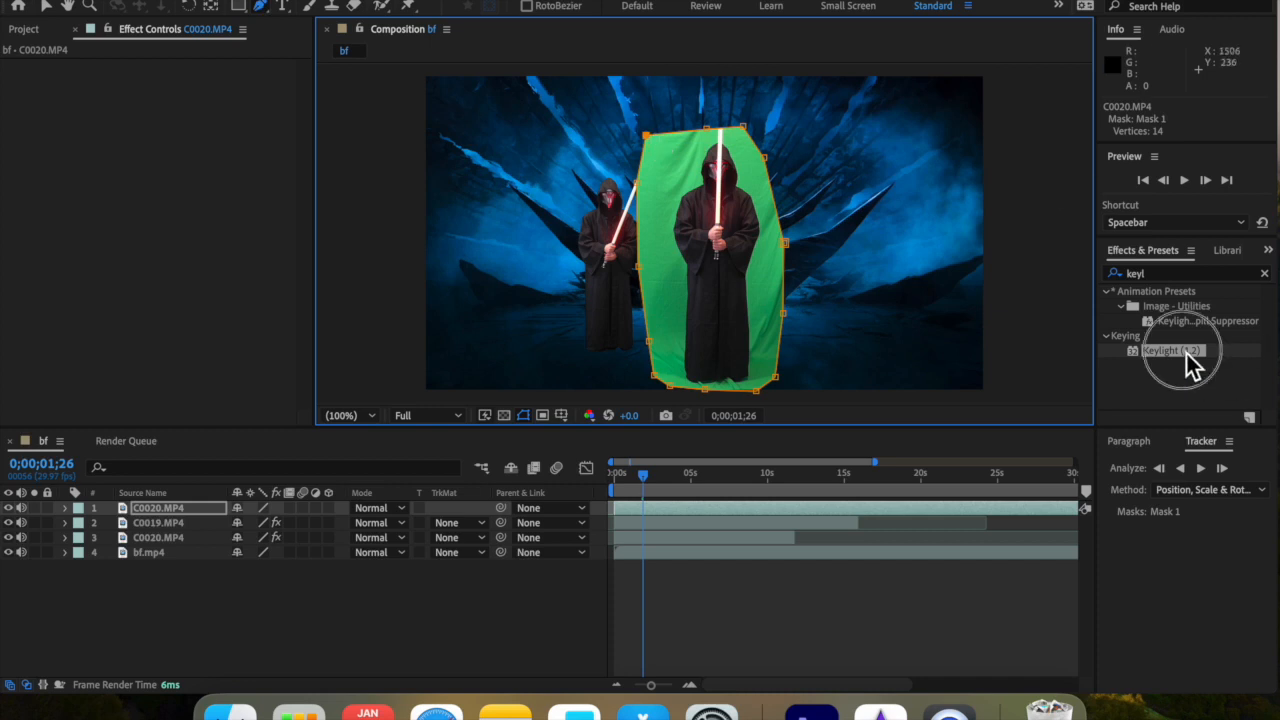
left_click_drag(1188, 352, 805, 508)
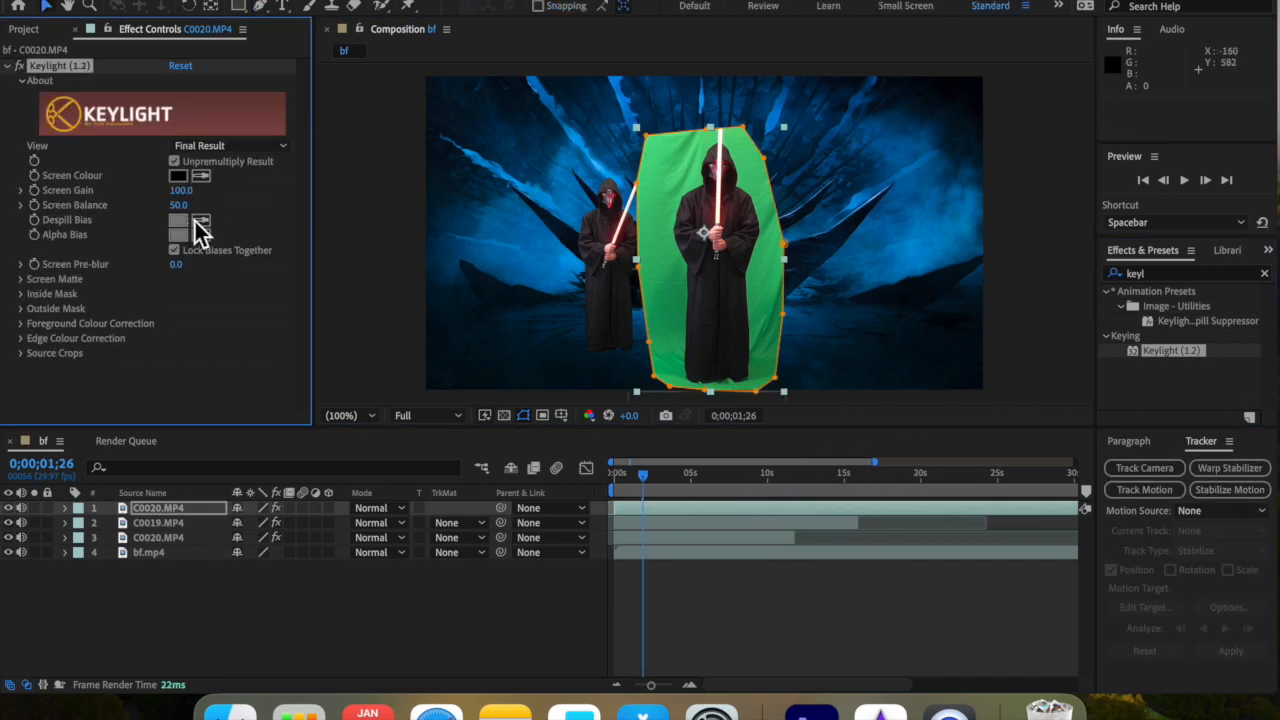
left_click(228, 0)
left_click(500, 238)
key("super+z")
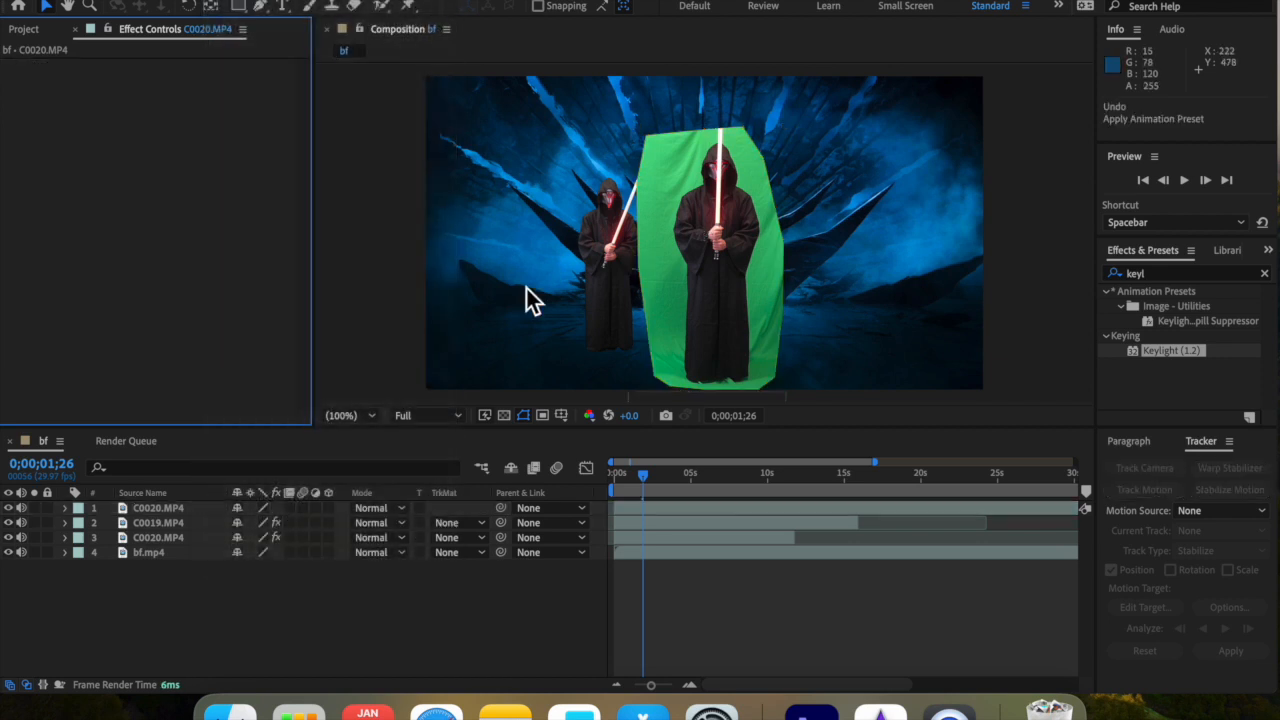
Step: Split the masked C0020.MP4 layer at 0;00;11;23 and shift the part after the cut later in the timeline
left_click_drag(652, 477, 800, 492)
left_click(798, 508)
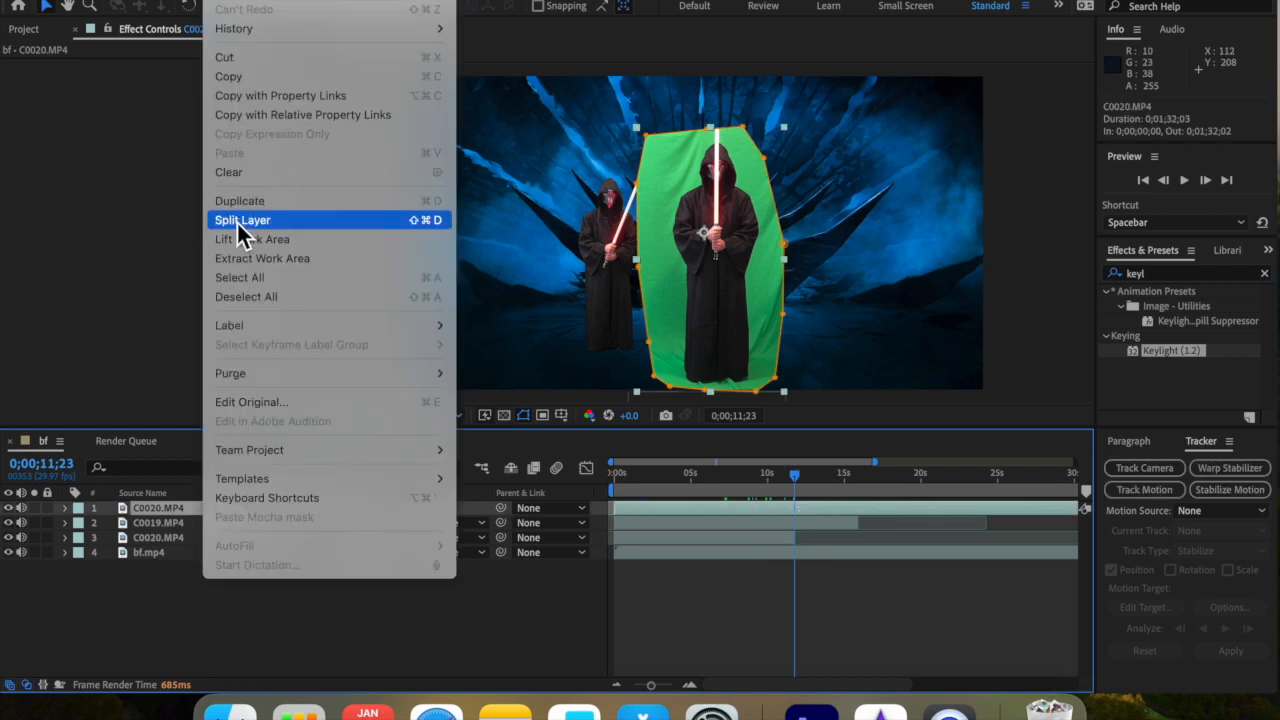
left_click(243, 219)
left_click_drag(863, 516, 894, 511)
Step: At 0;00;07;17, apply Keylight (1.2) to the earlier masked C0020.MP4 part and sample the green backdrop beside the hood as its Screen Colour
left_click_drag(785, 476, 732, 474)
left_click(744, 522)
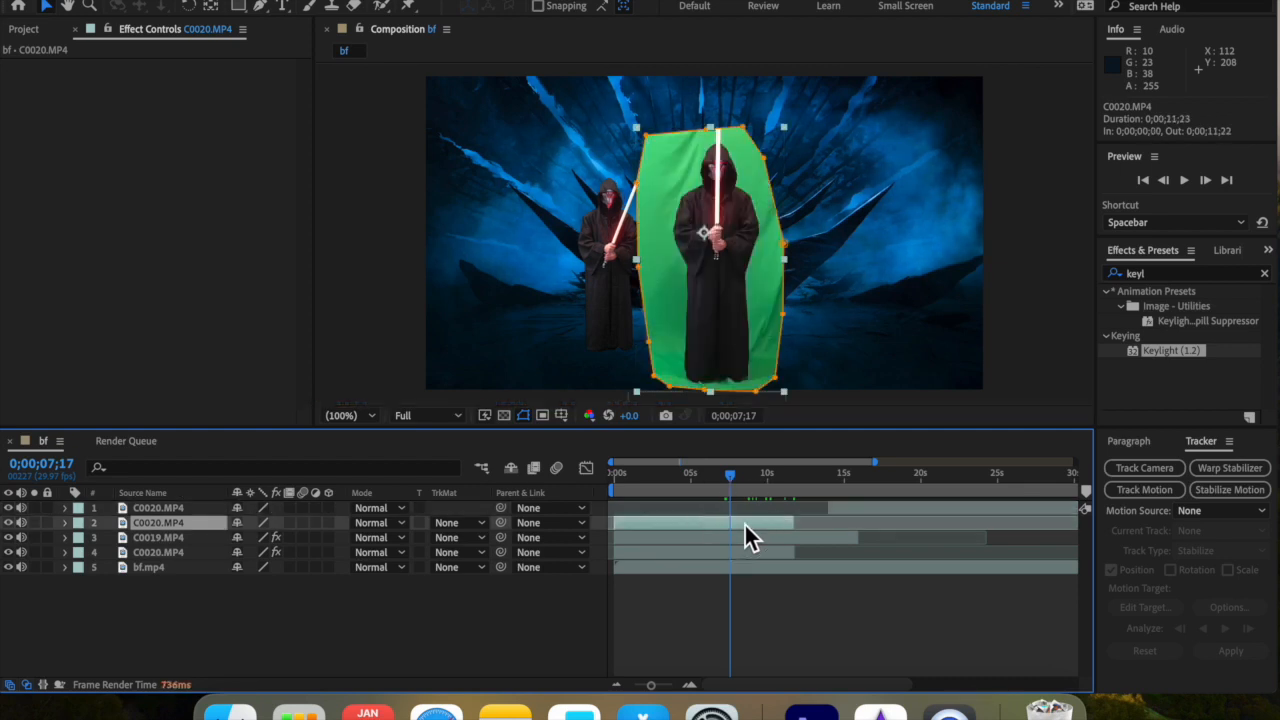
left_click_drag(1192, 357, 724, 529)
left_click(200, 176)
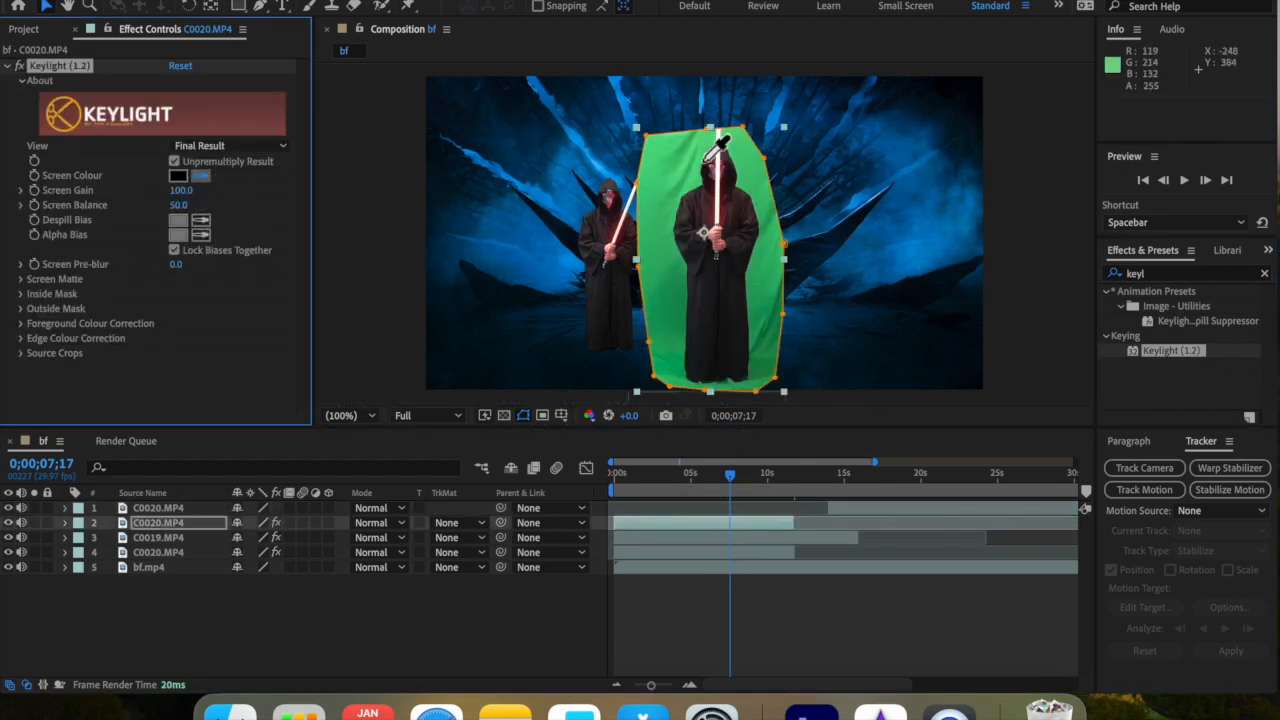
left_click(683, 183)
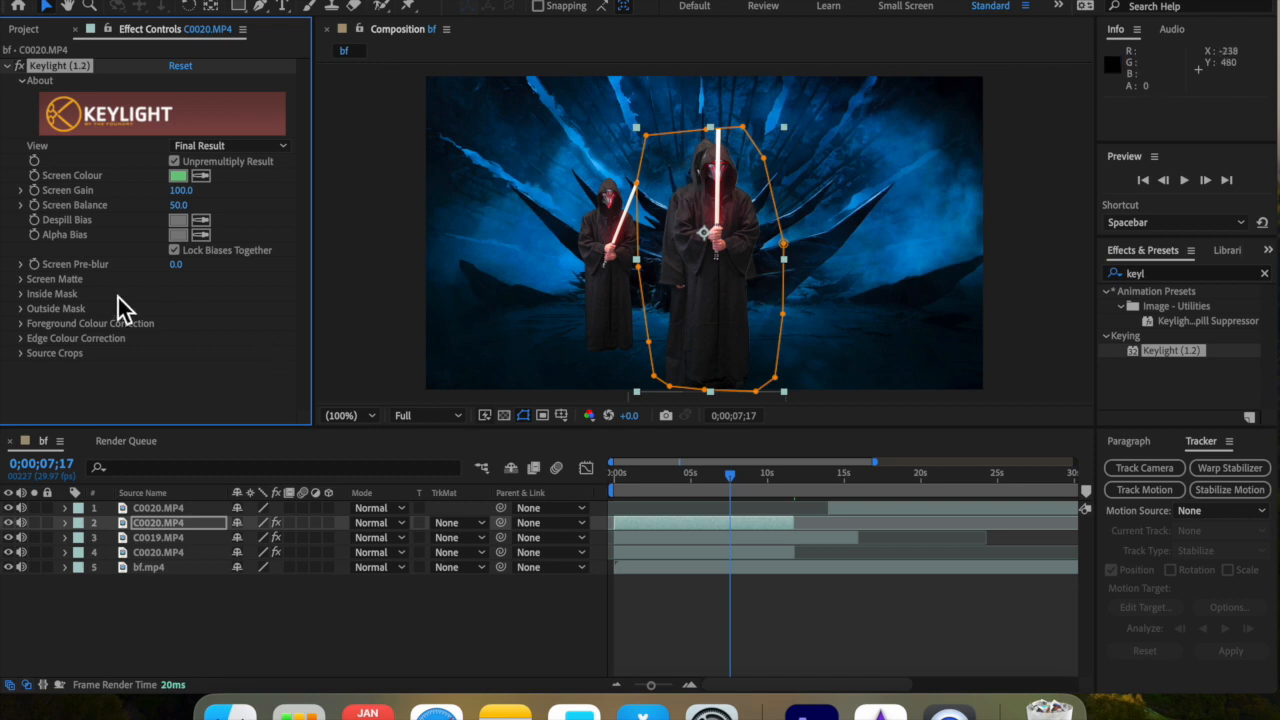
Step: Refine the key in Screen Matte view with Clip Black 38 and Clip White 56, restore Final Result, and set Screen Shrink/Grow to -2.2
left_click(239, 150)
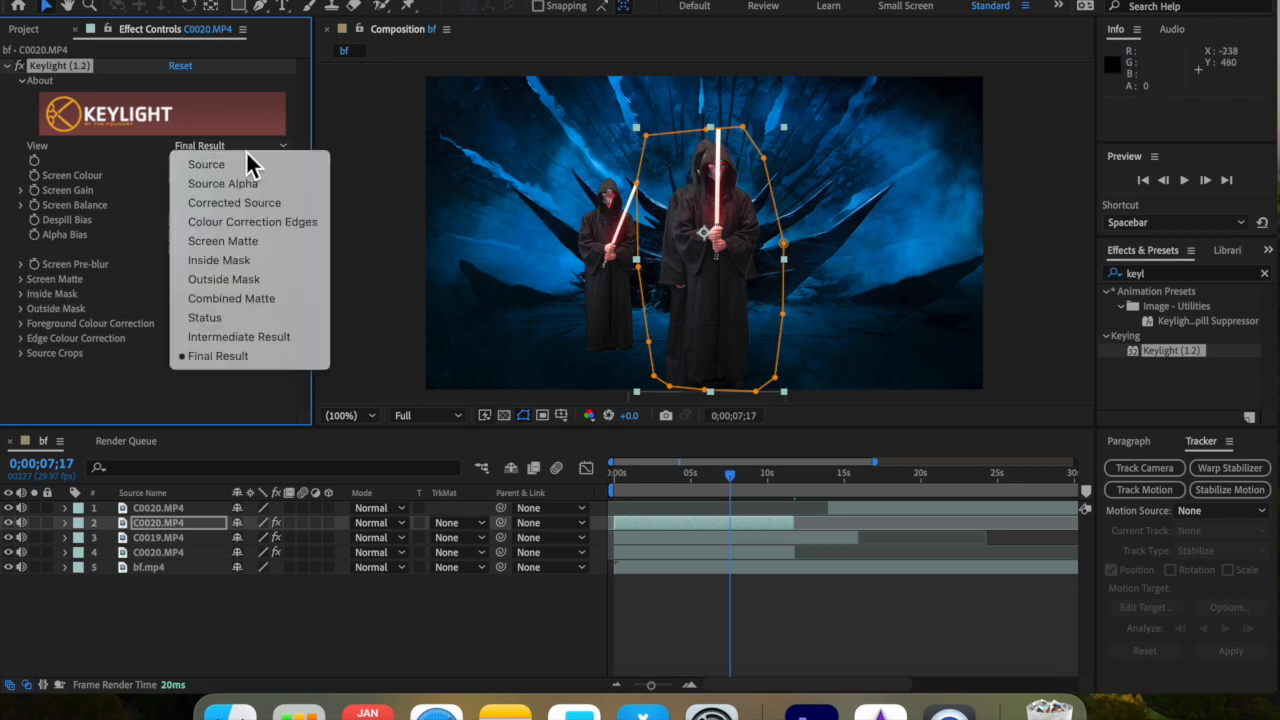
left_click(250, 243)
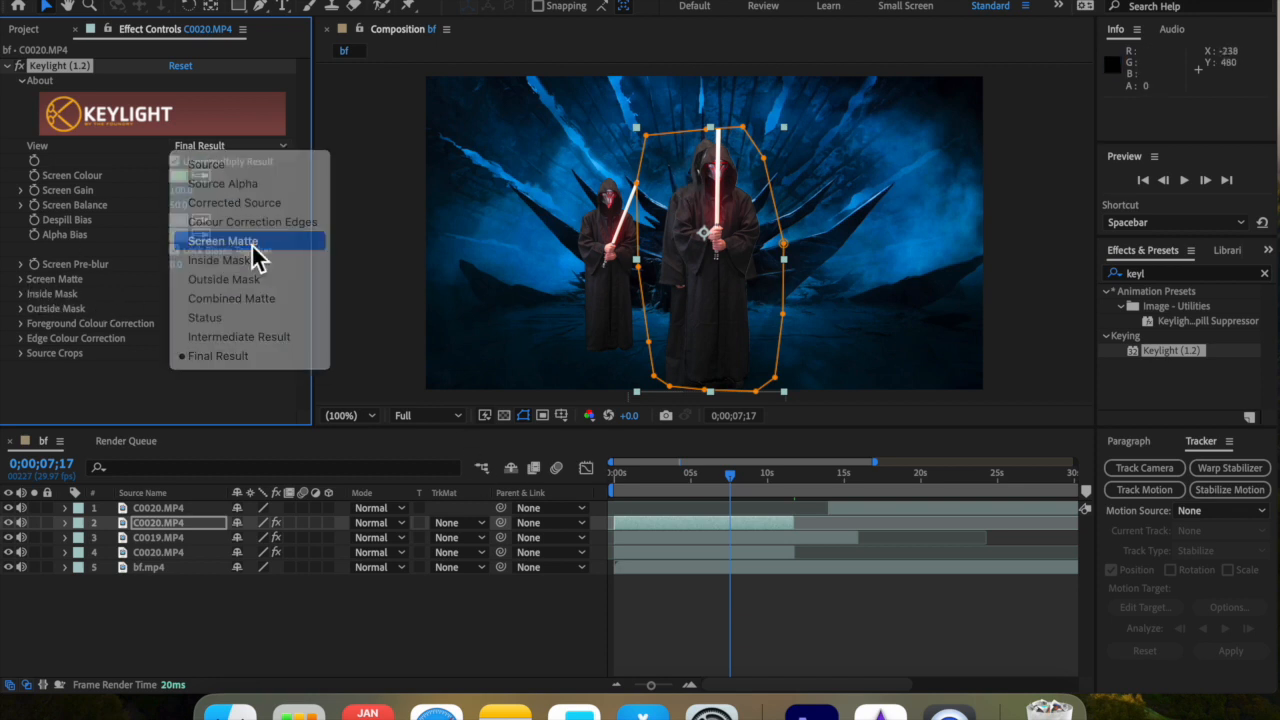
left_click(36, 281)
left_click(183, 296)
mouse_move(183, 296)
left_mouse_down()
mouse_move(217, 294)
mouse_move(200, 311)
mouse_move(251, 314)
mouse_move(165, 318)
mouse_move(183, 318)
left_mouse_up()
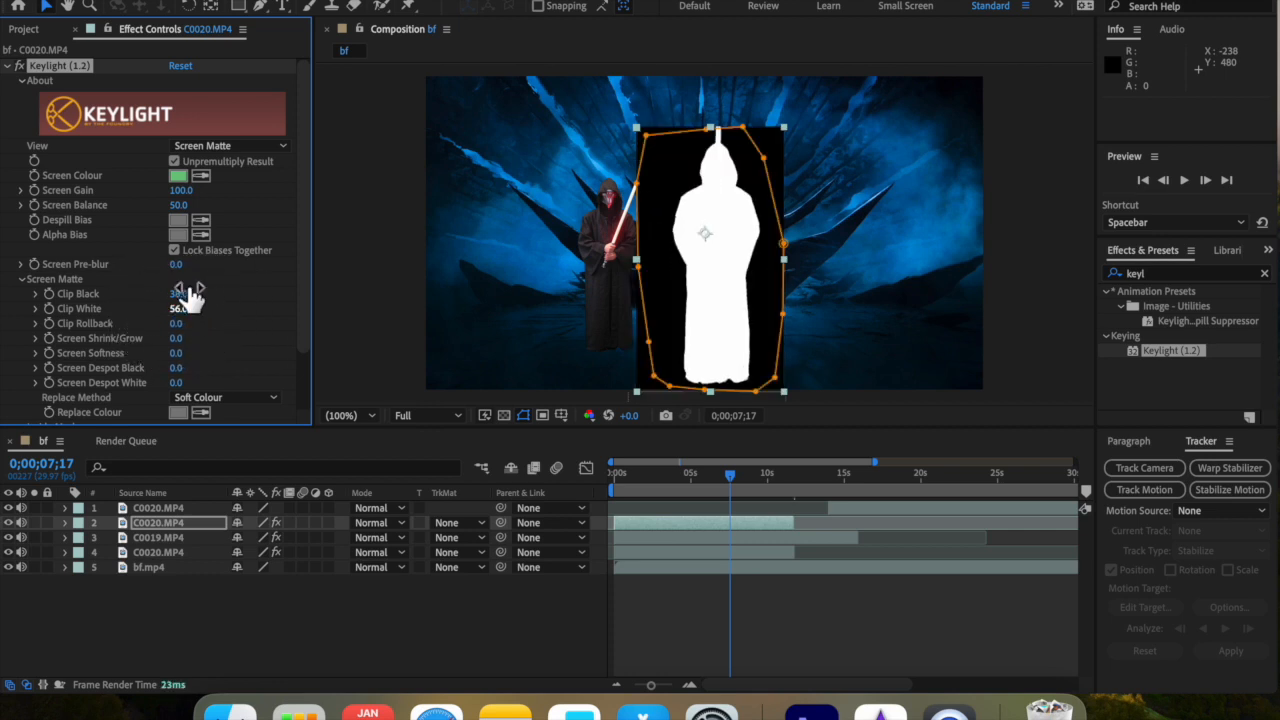
left_click(222, 146)
left_click(207, 363)
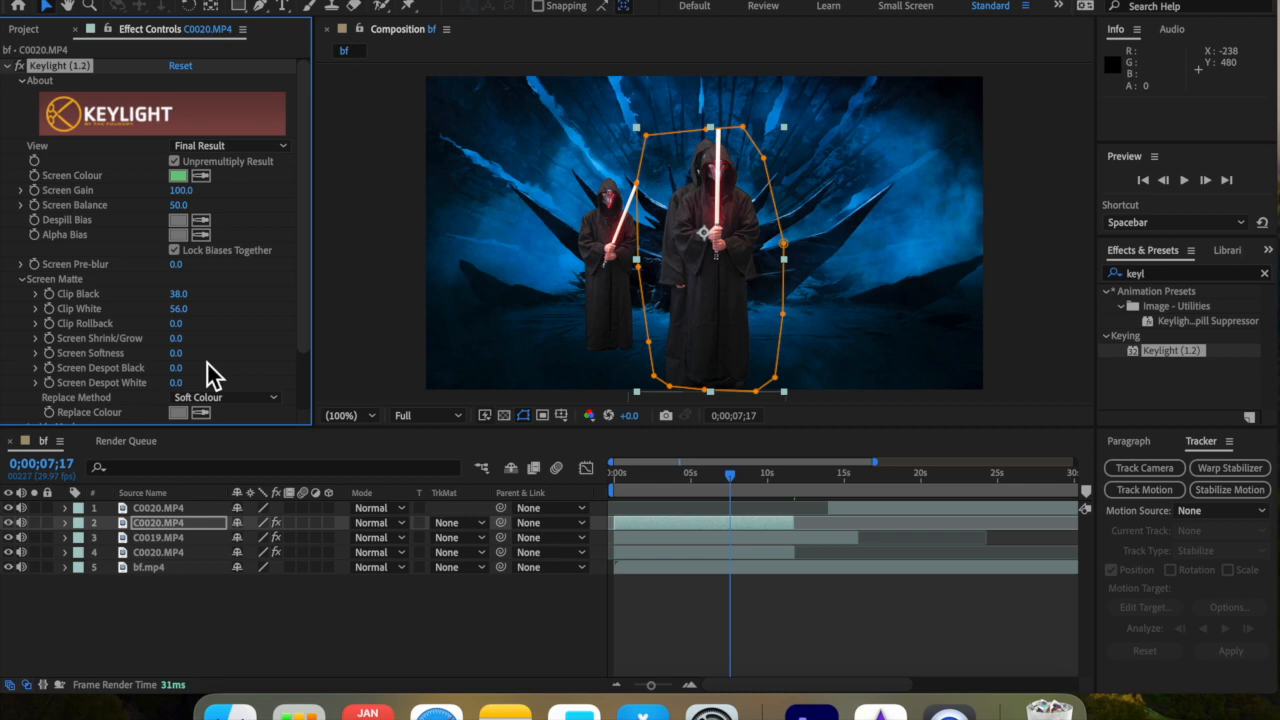
mouse_move(176, 338)
left_mouse_down()
mouse_move(201, 342)
mouse_move(169, 340)
mouse_move(191, 352)
mouse_move(163, 359)
left_mouse_up()
left_click(188, 617)
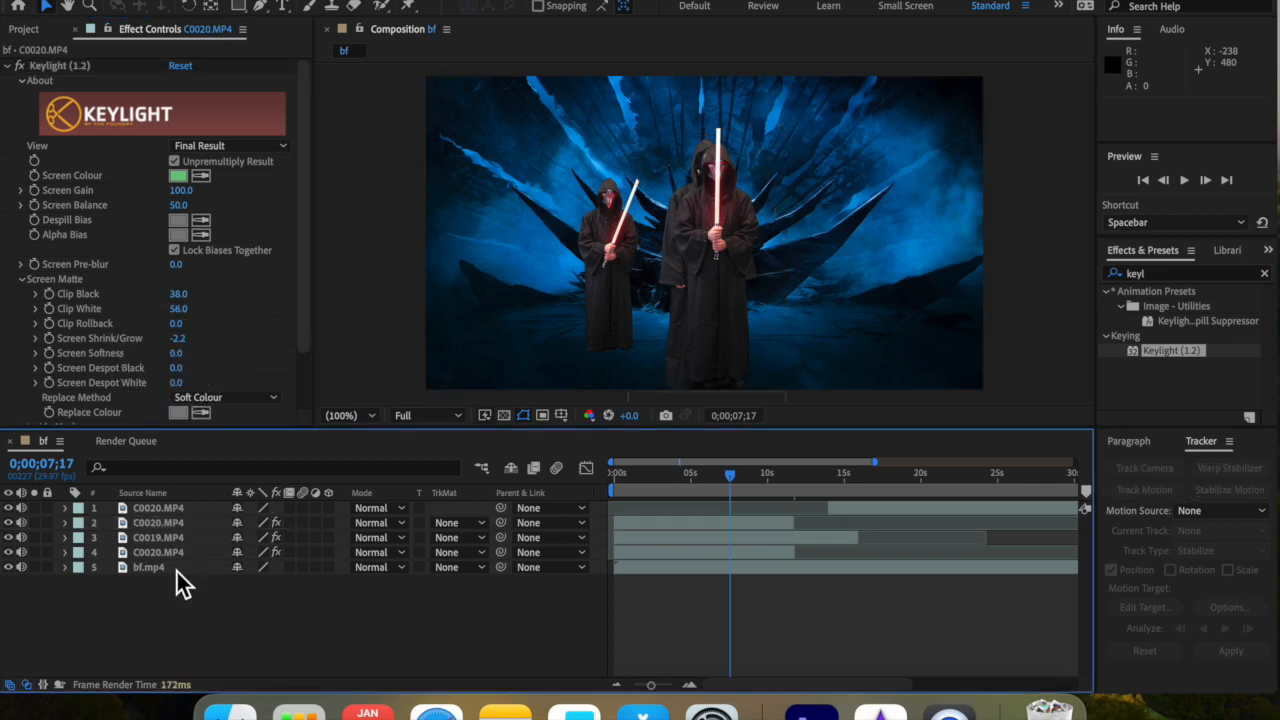
Step: Place the newly keyed C0020.MP4 layer beneath C0019.MP4 and move its figure to position 502, 356, between the other two figures
left_click(166, 522)
left_click_drag(165, 519, 165, 548)
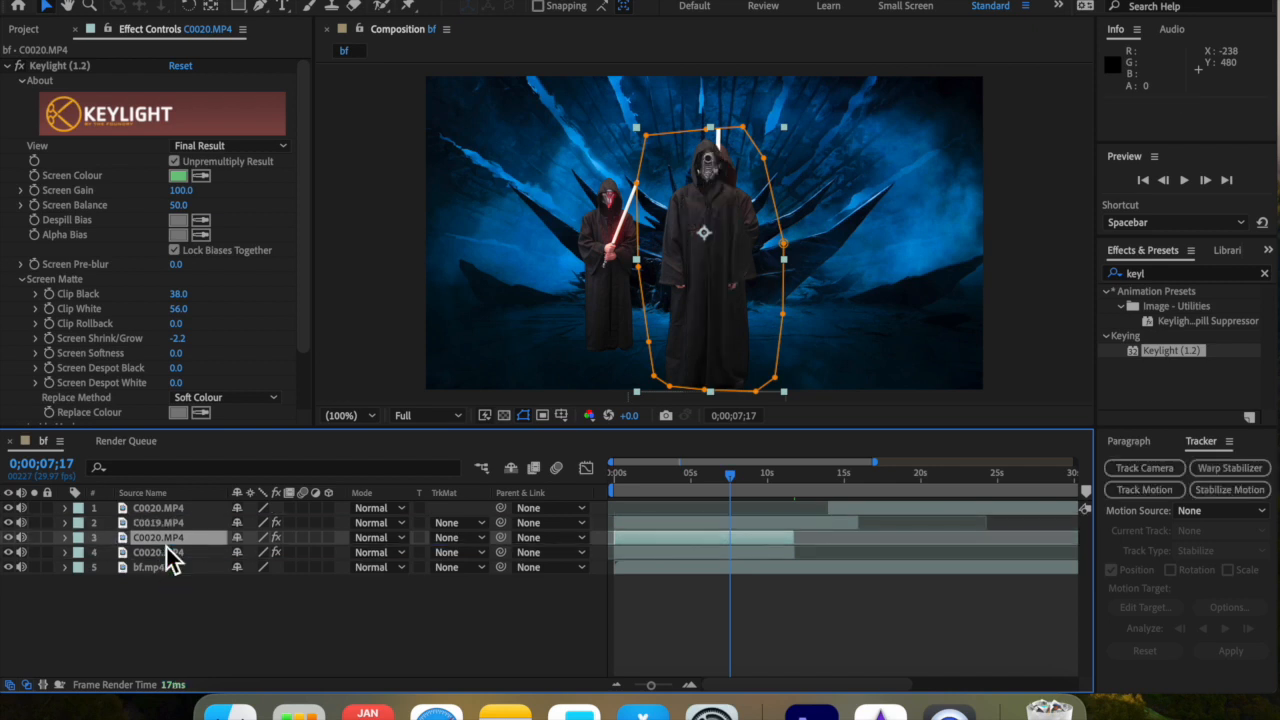
left_click_drag(737, 180, 666, 168)
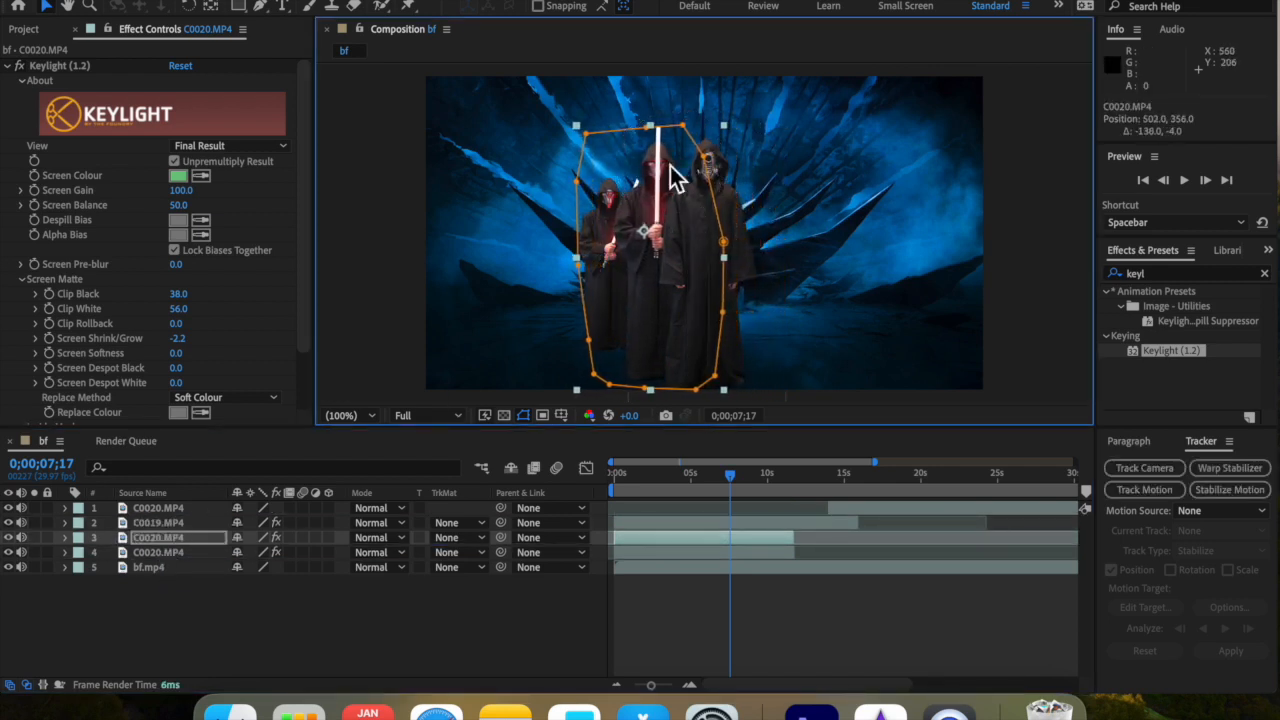
left_click(344, 650)
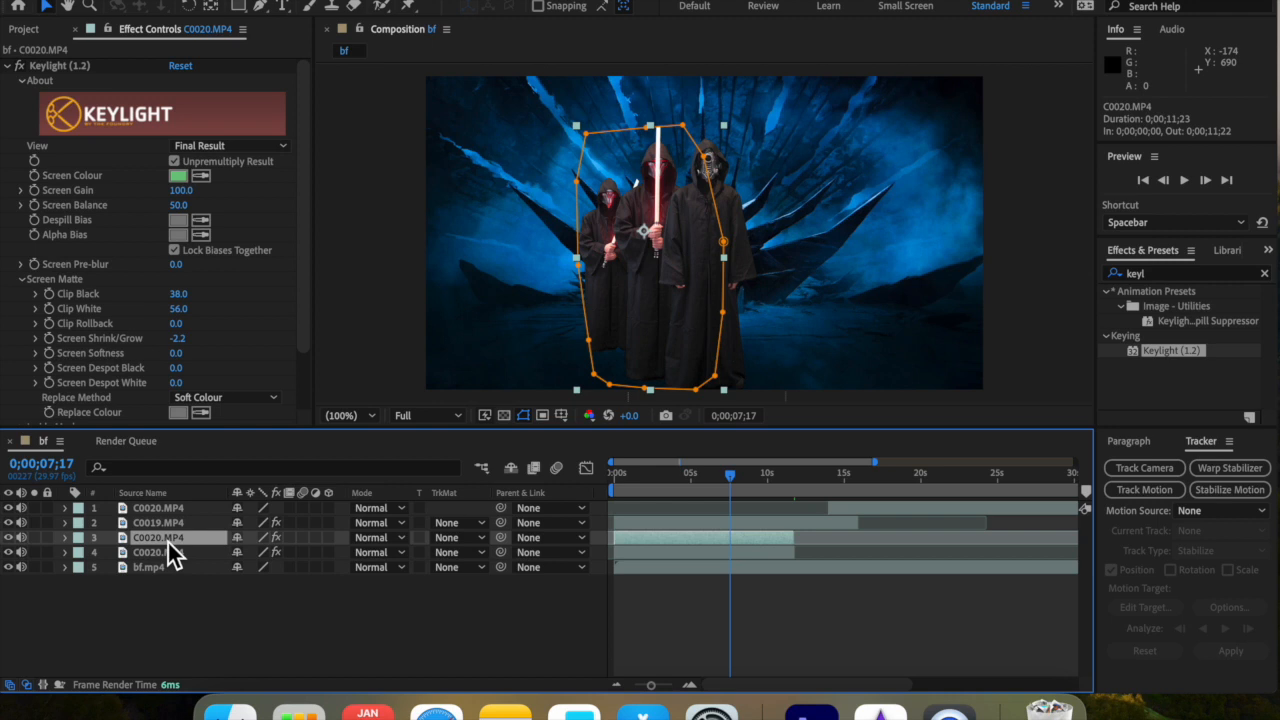
Step: Scale the newly keyed C0020.MP4 figure to 31% and align it beside the leftmost lightsaber figure
key("s")
left_click_drag(262, 553, 260, 553)
left_click(643, 275)
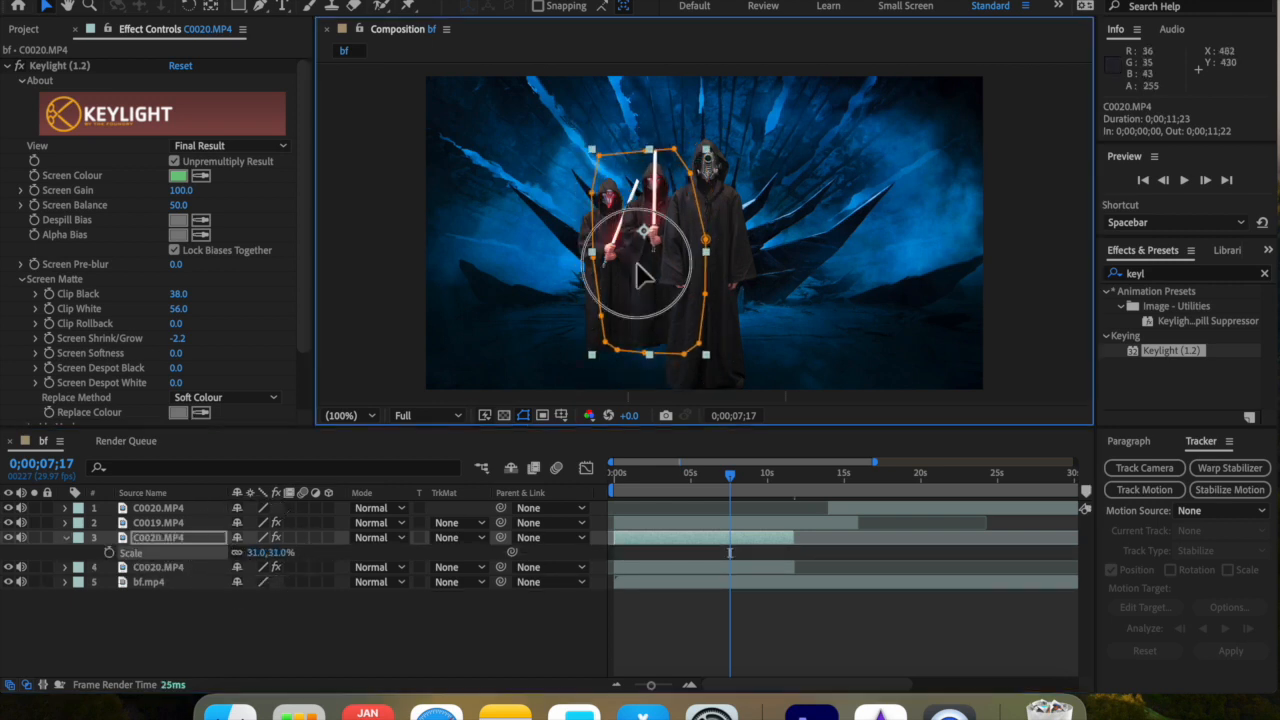
left_click(387, 623)
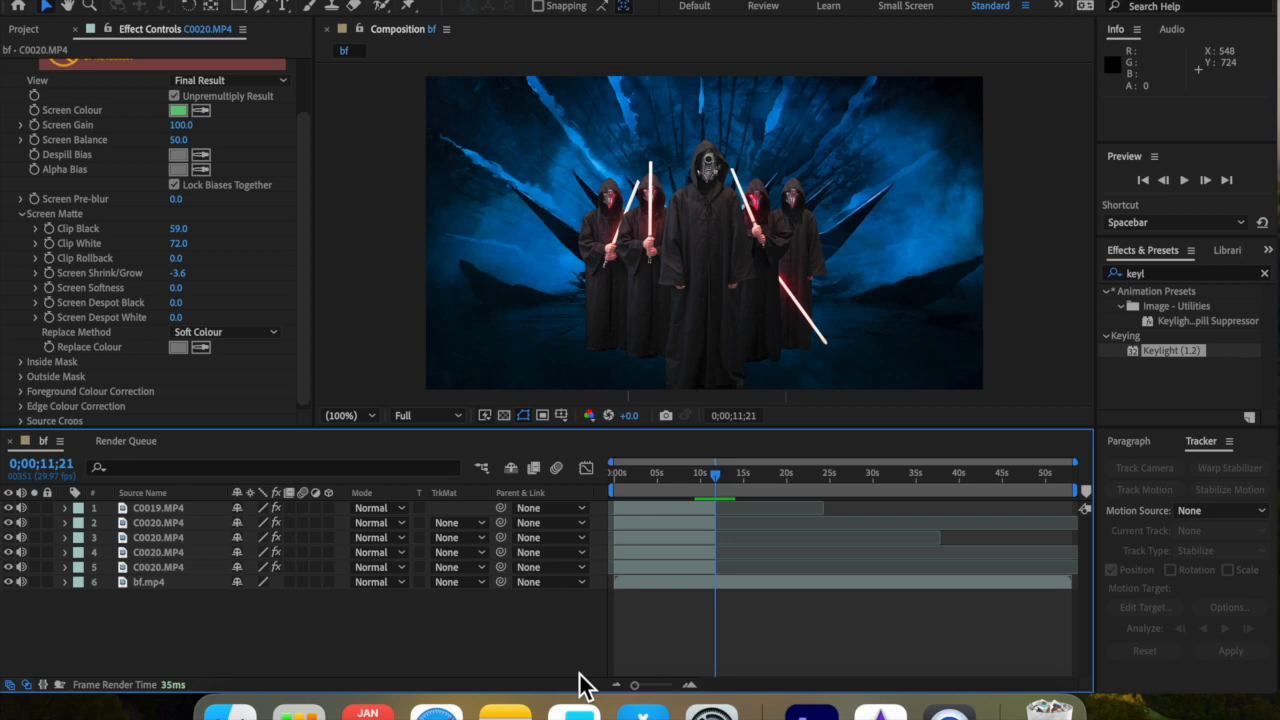
left_click(658, 507)
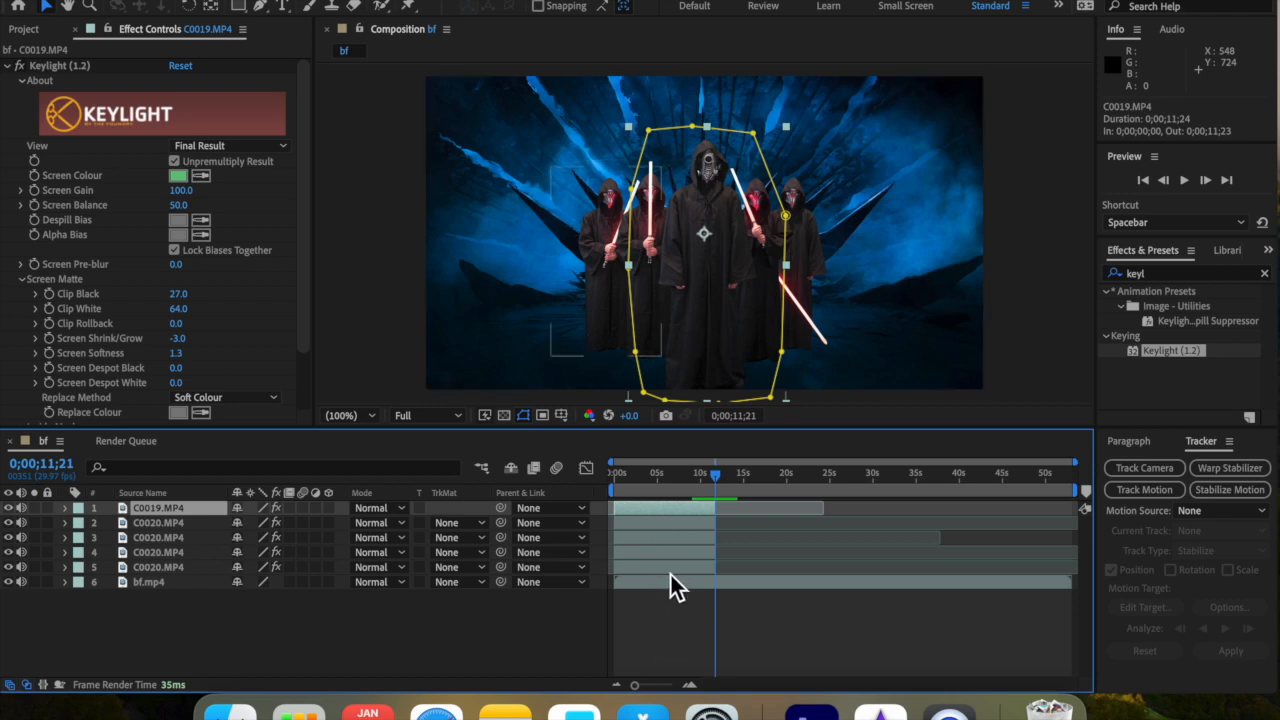
key("super+a")
left_click(653, 638)
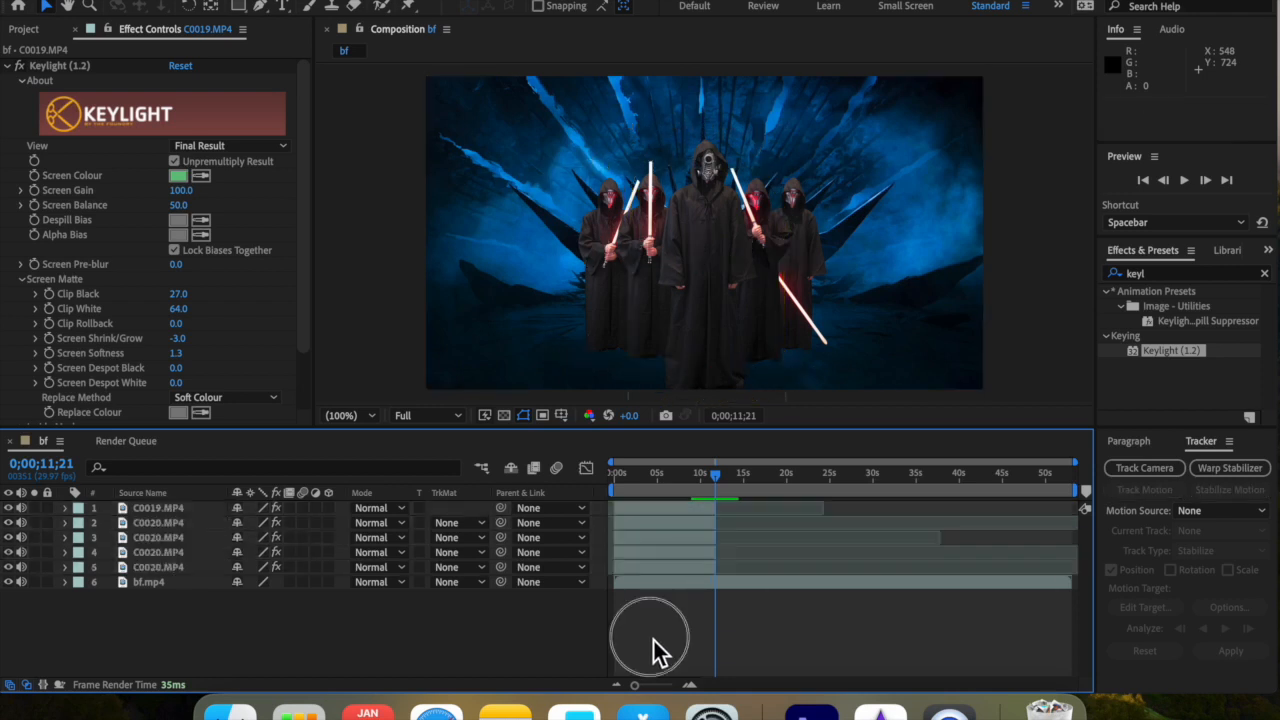
Step: Apply the Levels effect to the central C0019.MP4 figure and set its RGB Input Black to 35.7
left_click(675, 508)
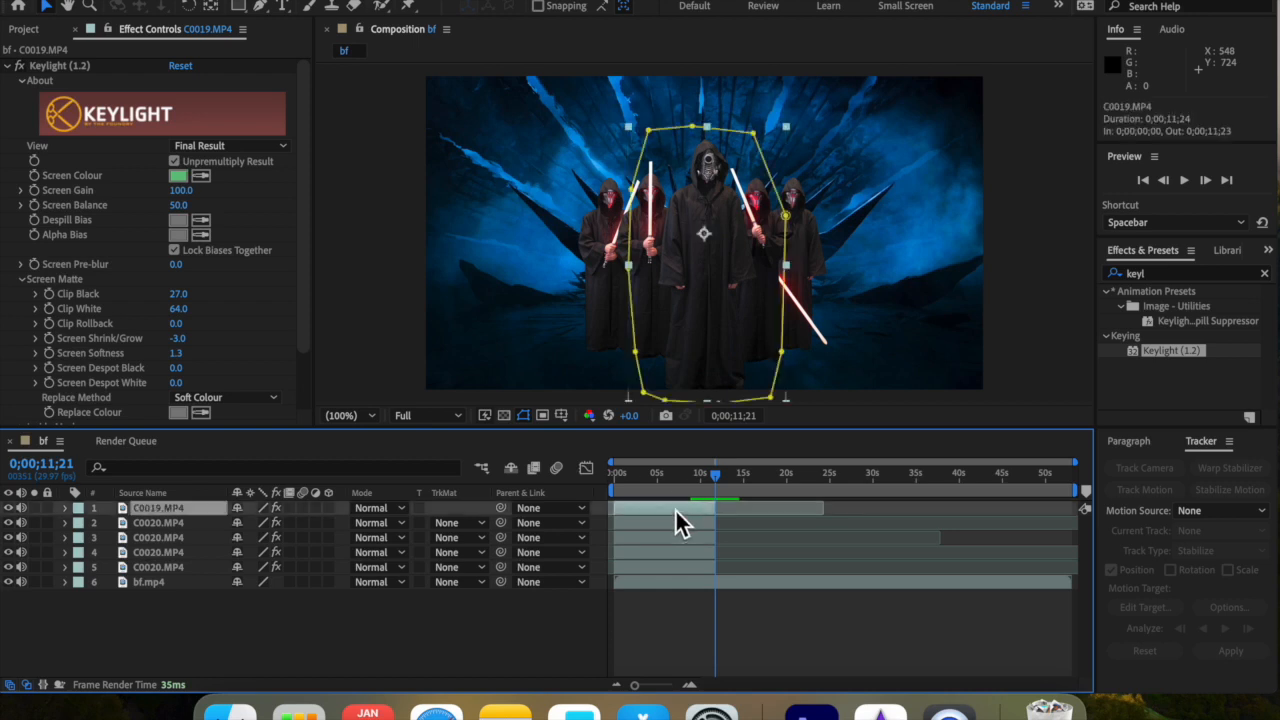
left_click(1265, 272)
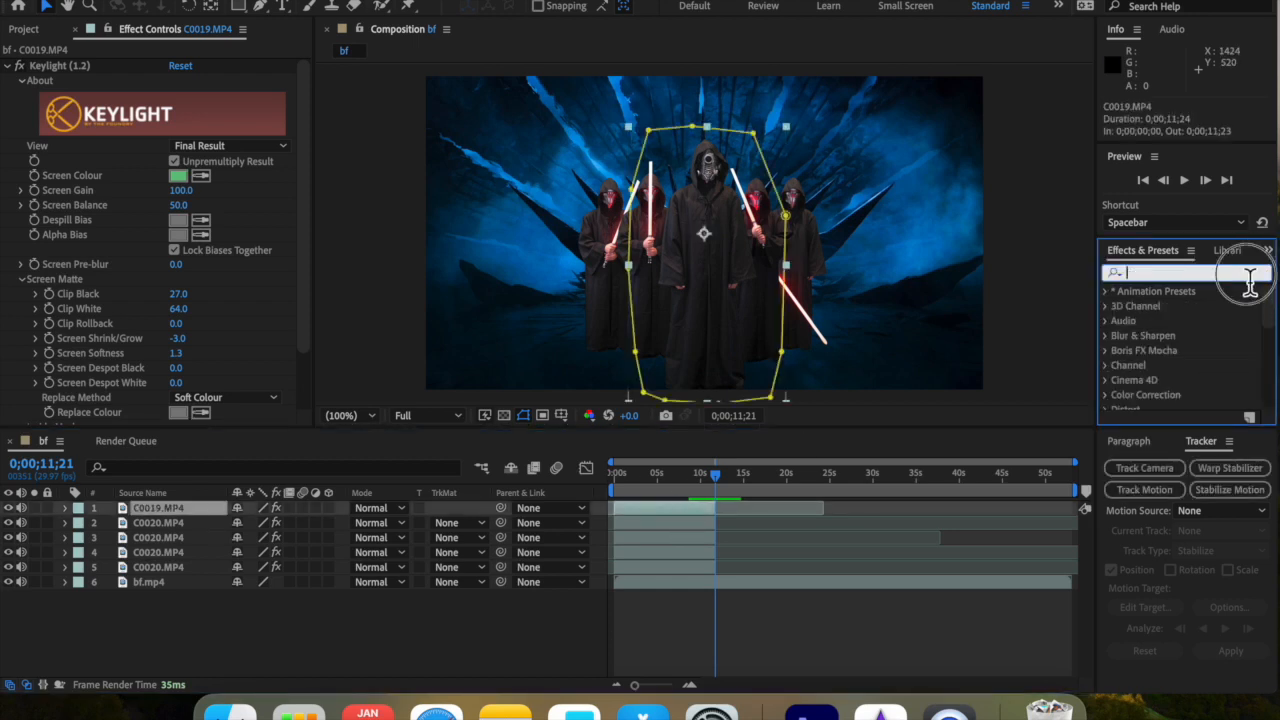
type("lev")
left_click_drag(1158, 390, 643, 509)
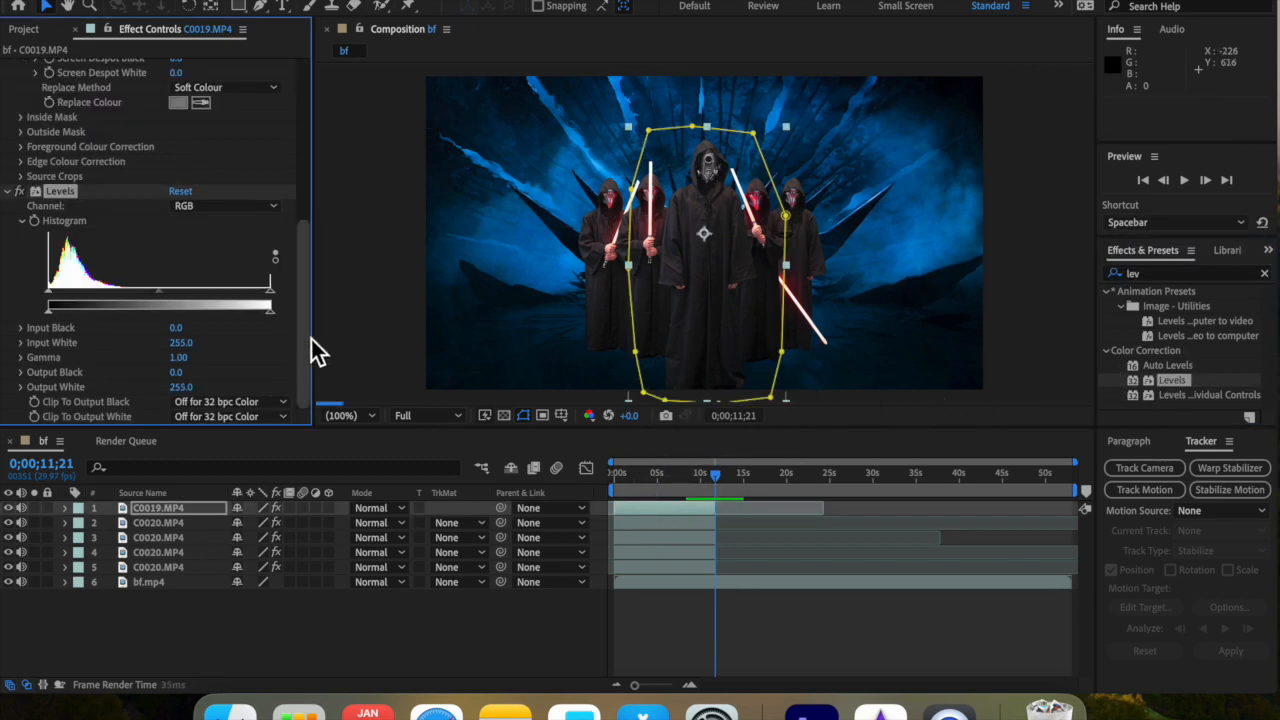
mouse_move(177, 328)
left_mouse_down()
mouse_move(202, 330)
mouse_move(191, 329)
left_mouse_up()
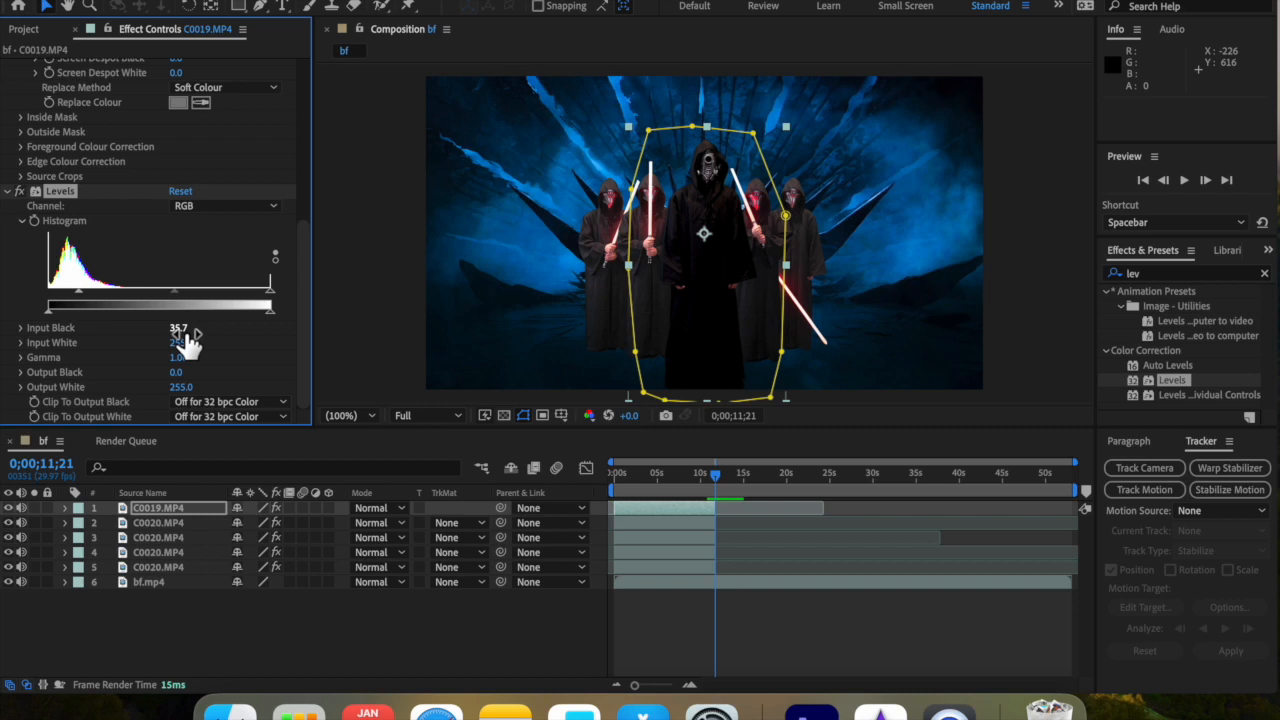
Step: In the C0019.MP4 Levels effect, set the Blue channel's gamma to 1.25 and the Red channel's gamma to 0.73
left_click(202, 207)
left_click(201, 283)
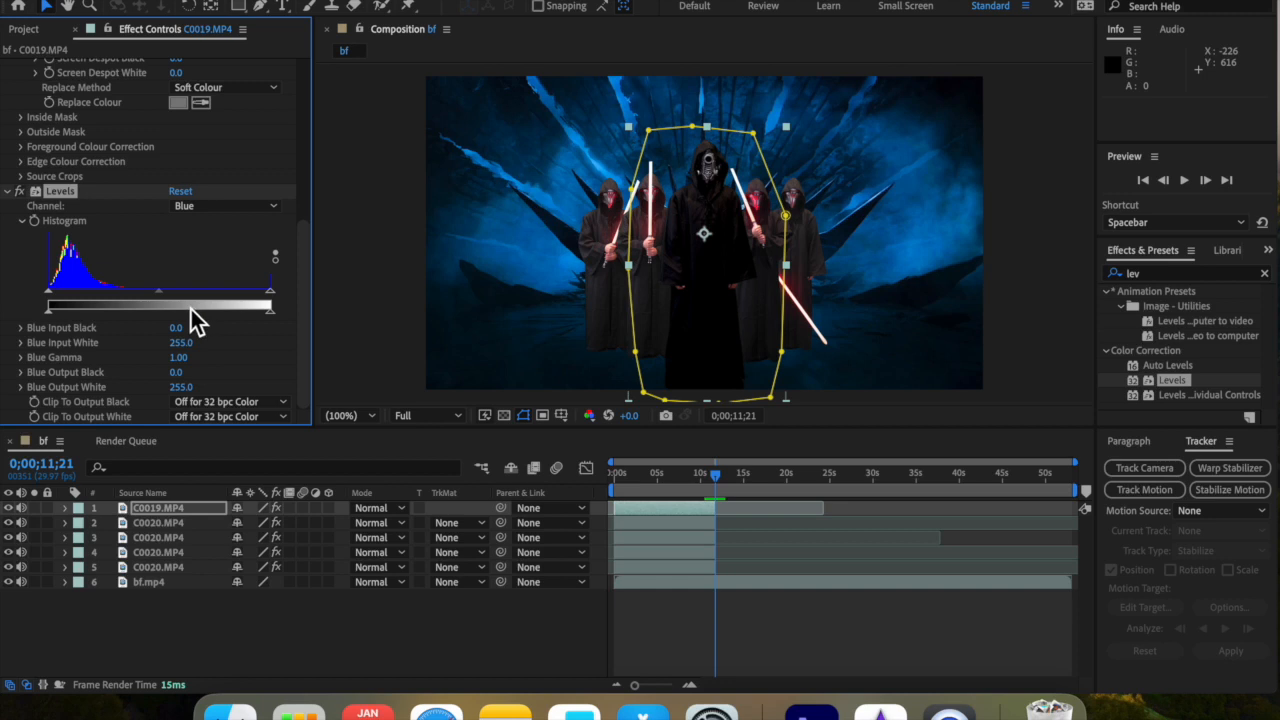
left_click_drag(159, 293, 146, 297)
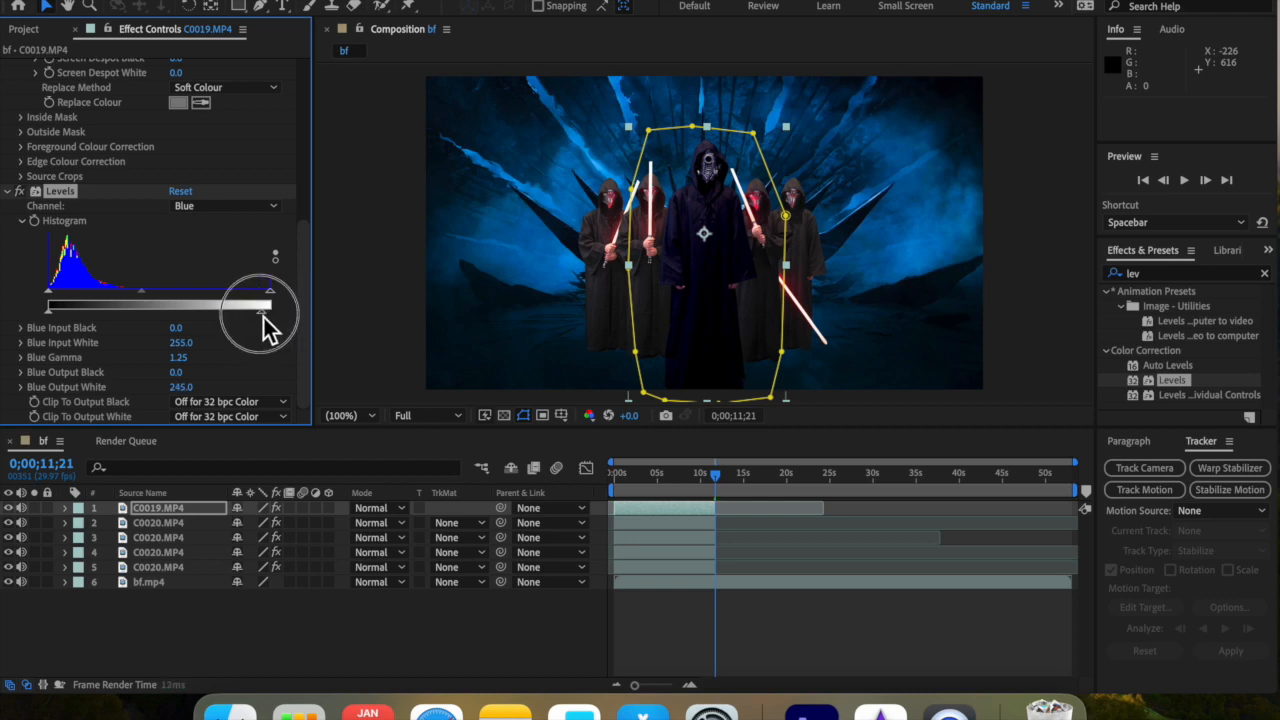
left_click_drag(273, 294, 303, 296)
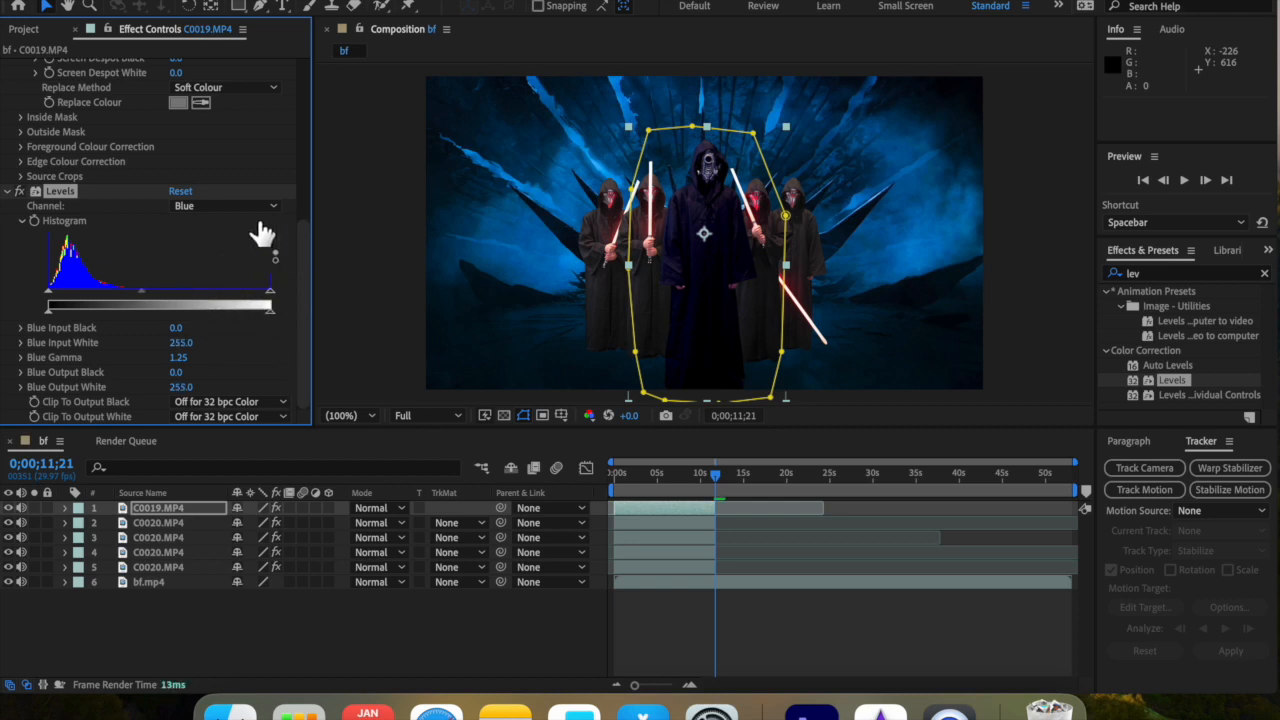
left_click(250, 206)
left_click(270, 248)
left_click_drag(158, 290, 186, 295)
Step: Readjust the Levels Blue channel to a gamma of 1.21 with Blue Output White at 255, and deselect the layer
left_click(221, 210)
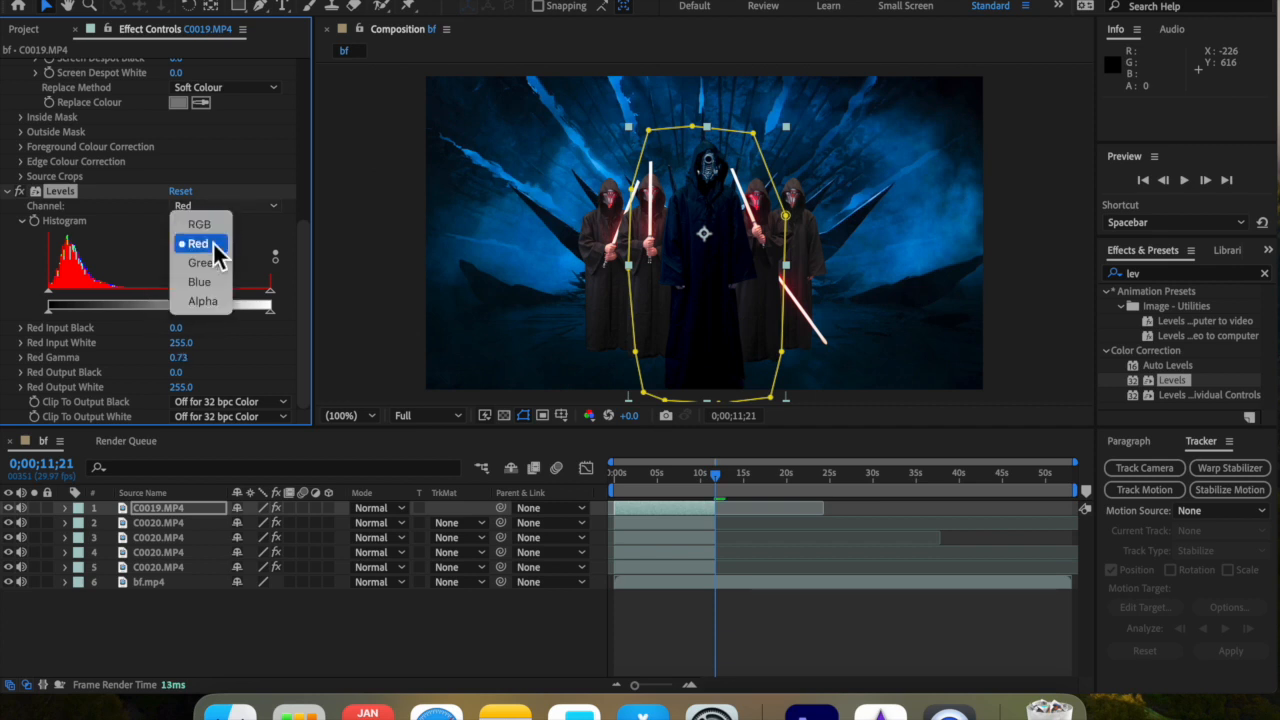
left_click(204, 284)
mouse_move(149, 293)
left_mouse_down()
mouse_move(171, 296)
mouse_move(136, 297)
mouse_move(149, 295)
left_mouse_up()
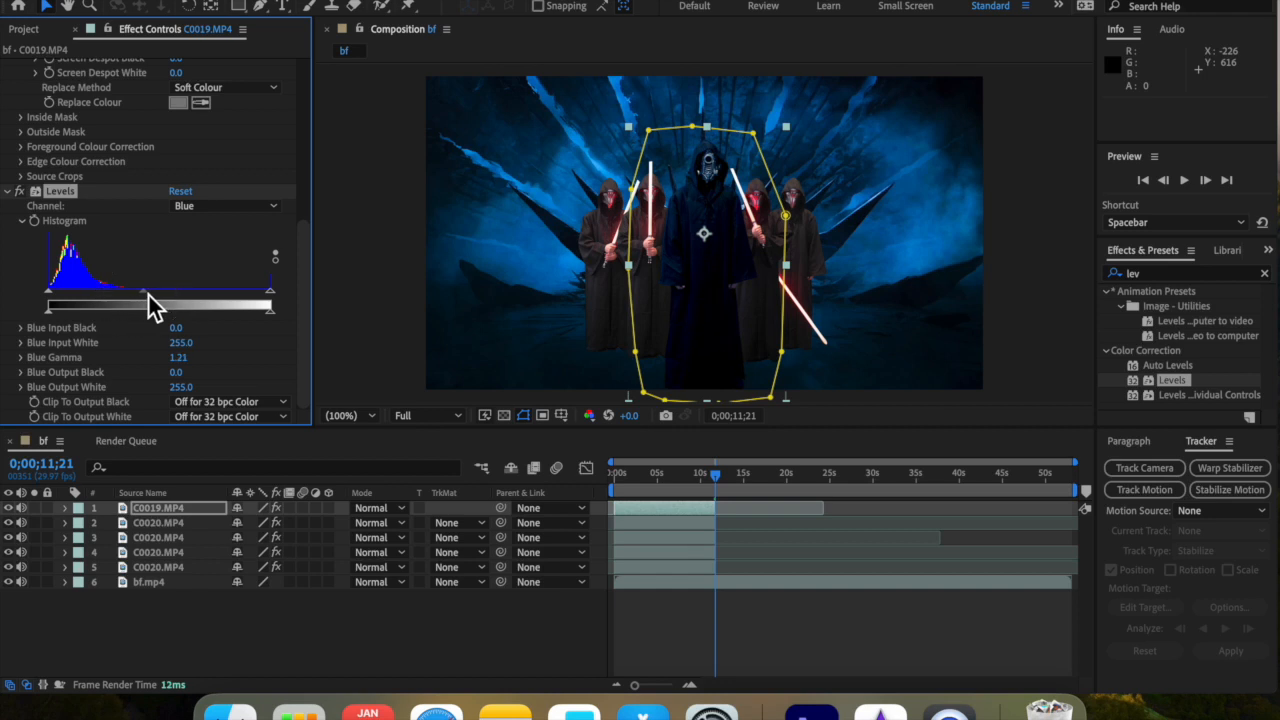
left_click_drag(272, 312, 301, 312)
left_click(287, 622)
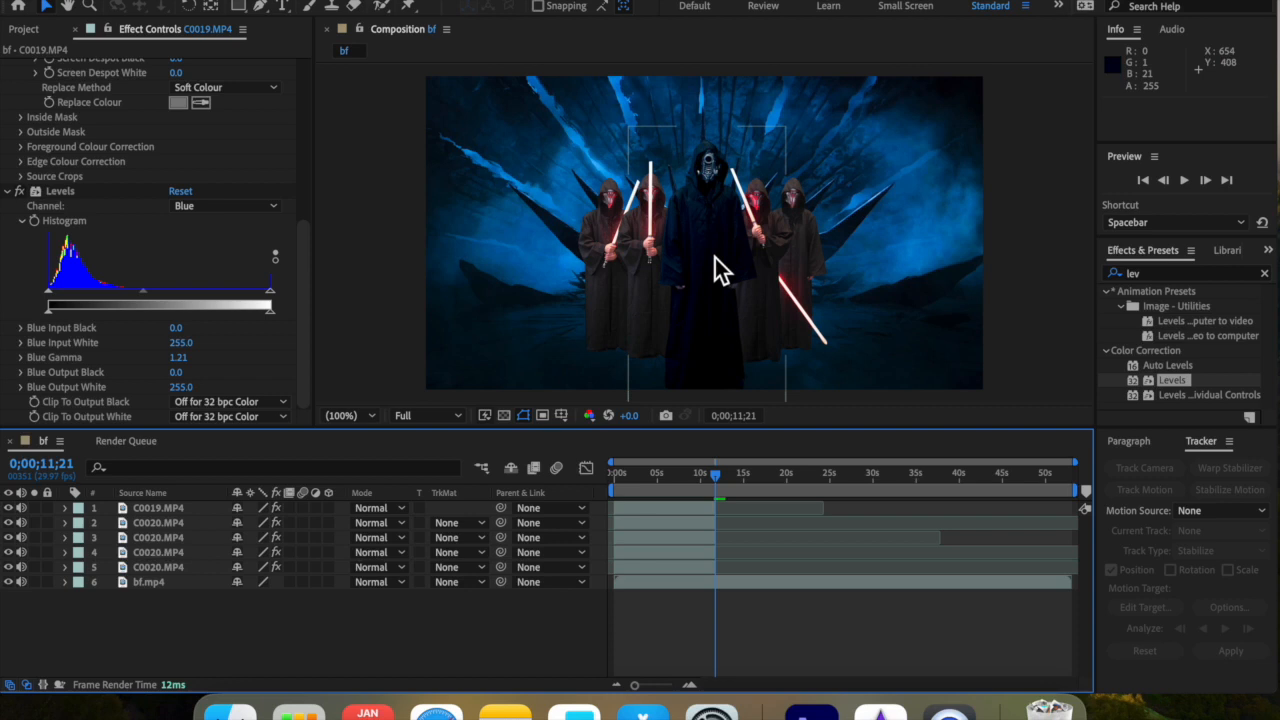
Step: Review the Red channel of the C0019.MP4 Levels effect and switch the effect back to the RGB channel
left_click(227, 203)
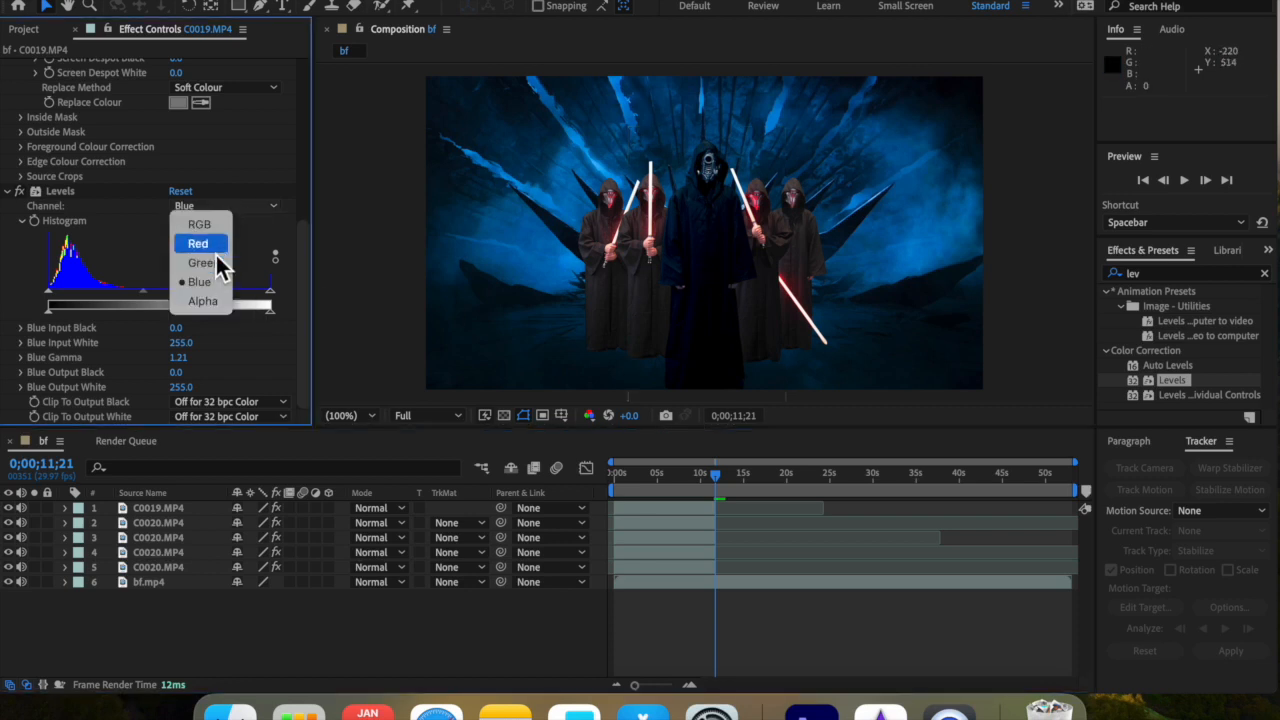
left_click(217, 250)
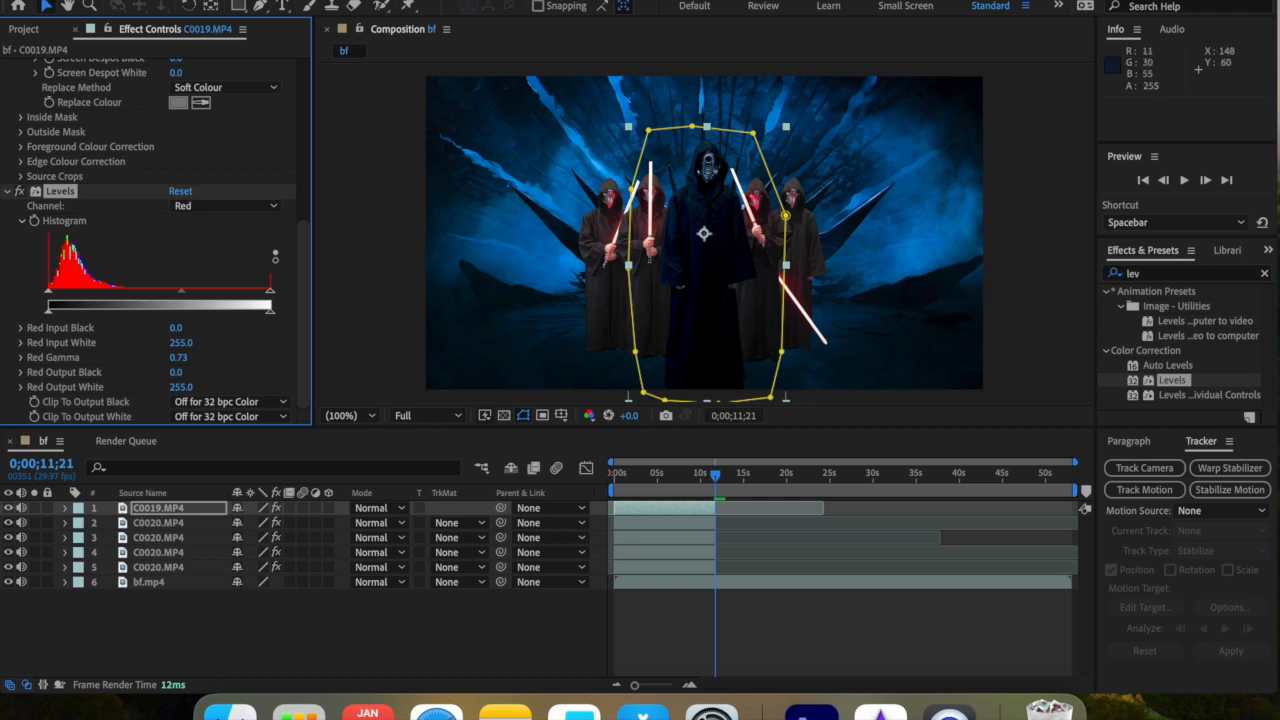
left_click(211, 207)
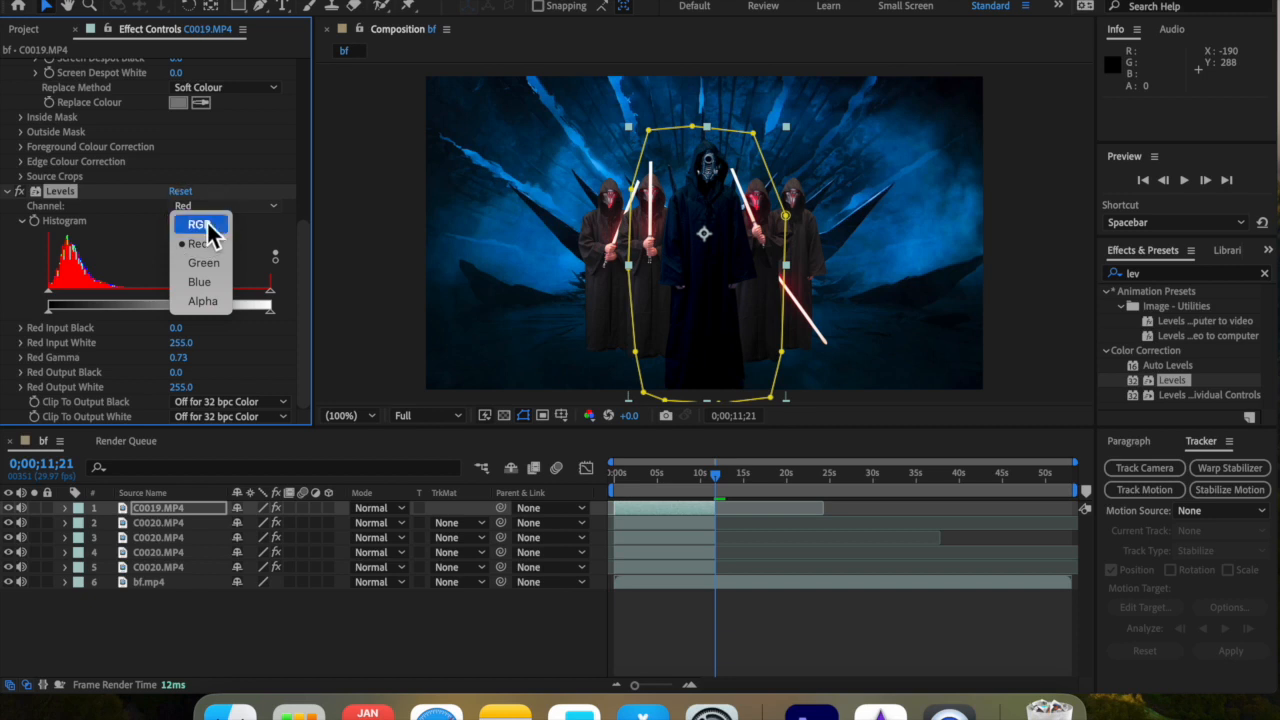
left_click(204, 225)
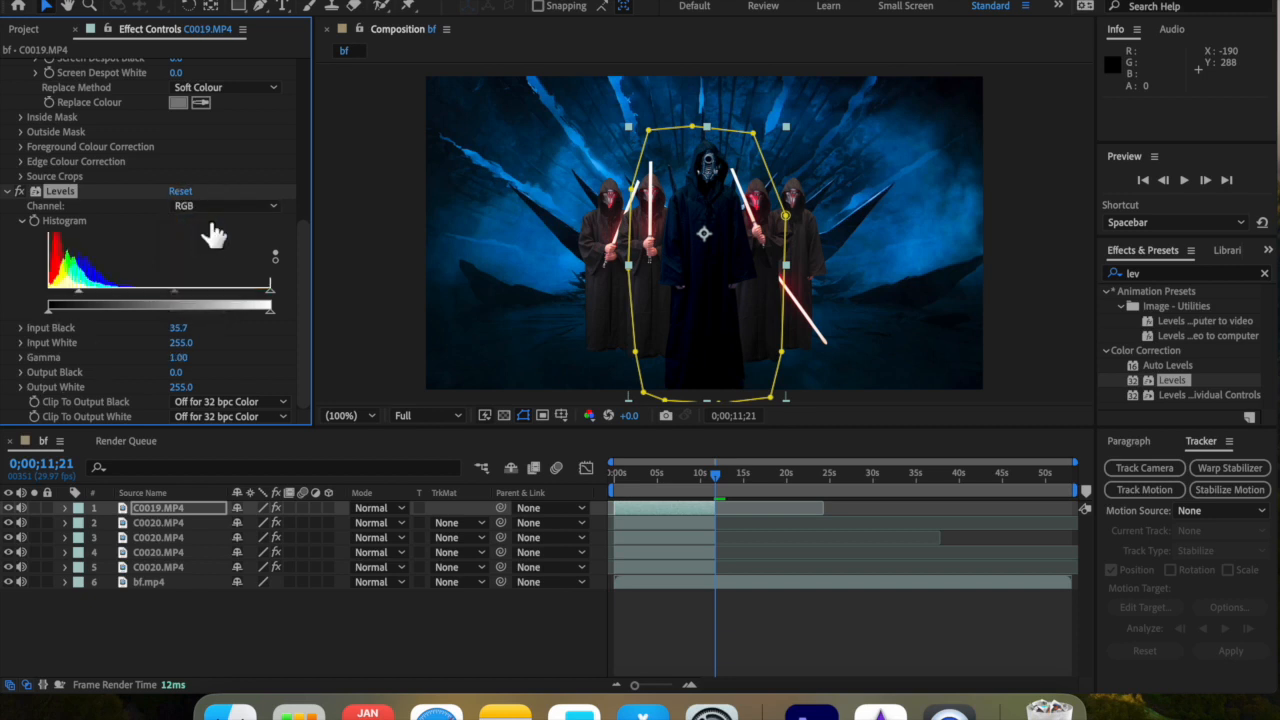
Step: Apply Levels to the C0020.MP4 clip on layer 2, left of the central figure, with RGB Input Black at 35.7
left_click(148, 524)
scroll(206, 298, "down", 3)
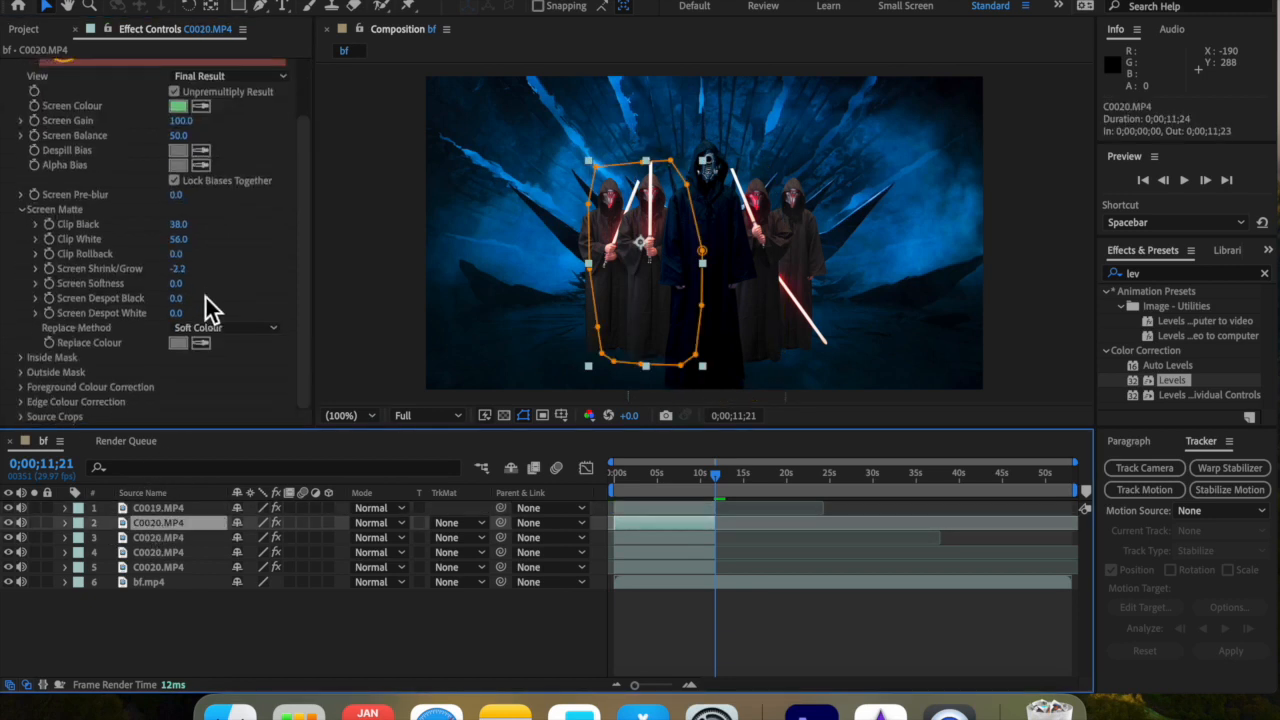
left_click_drag(1172, 386, 667, 523)
left_click(180, 328)
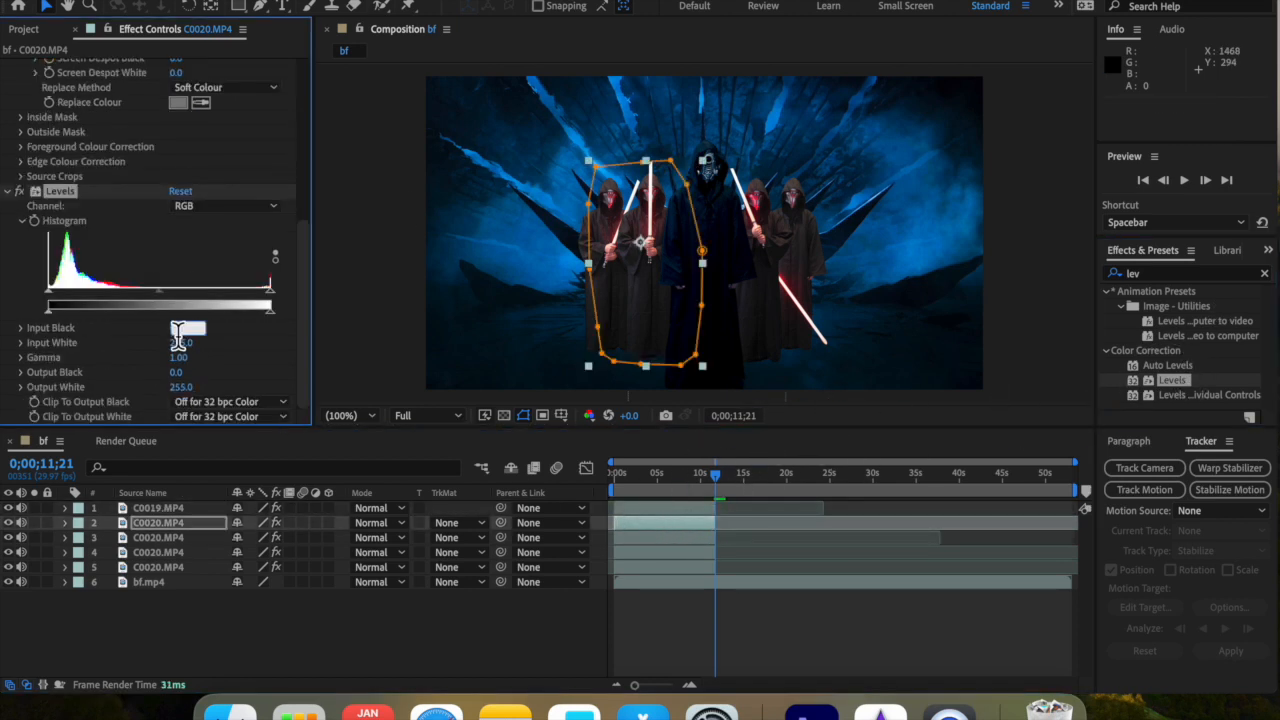
type("35.7")
left_click(174, 649)
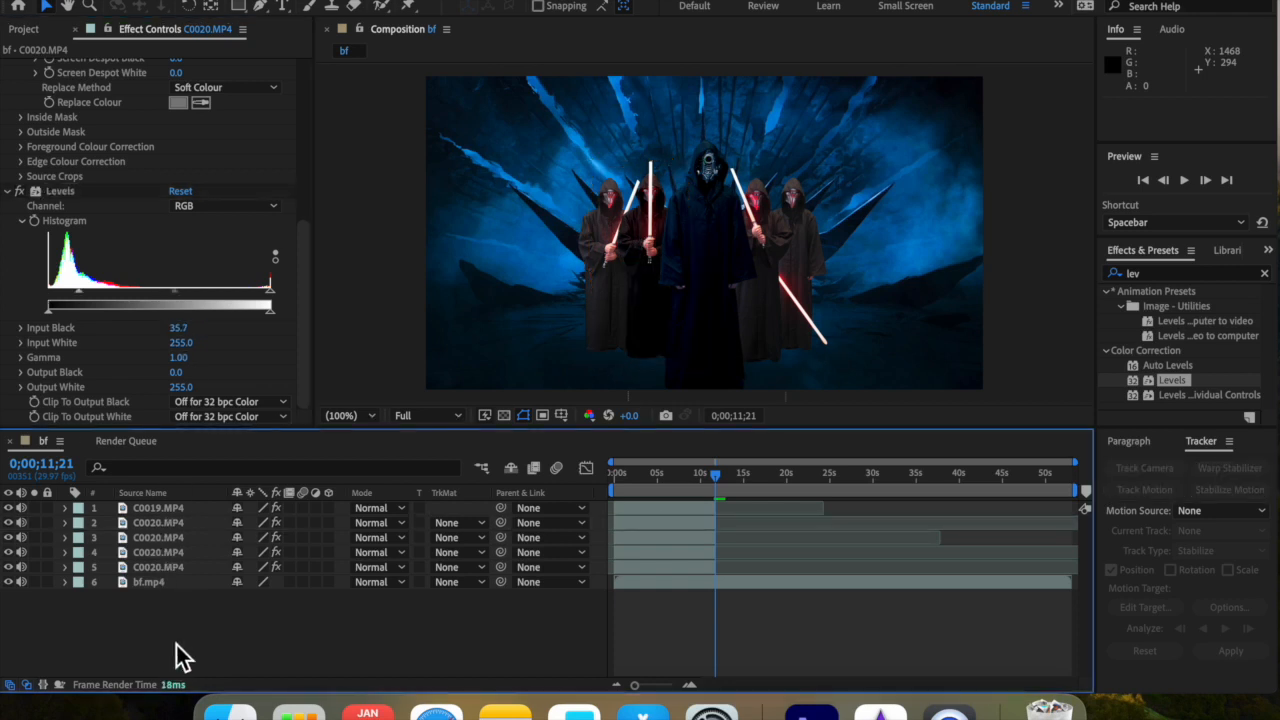
Step: Set the Blue channel's gamma to 1.36 in the layer 2 C0020.MP4 Levels effect
left_click(222, 207)
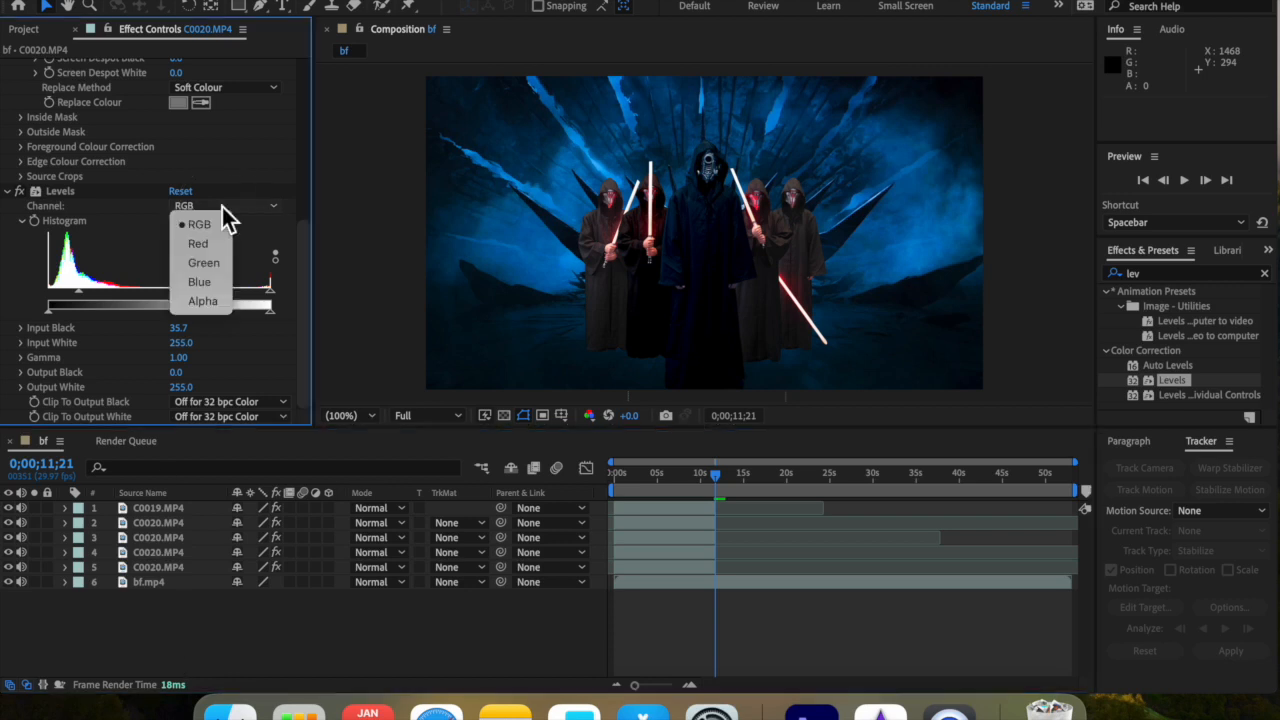
left_click(213, 282)
left_click_drag(158, 292, 139, 300)
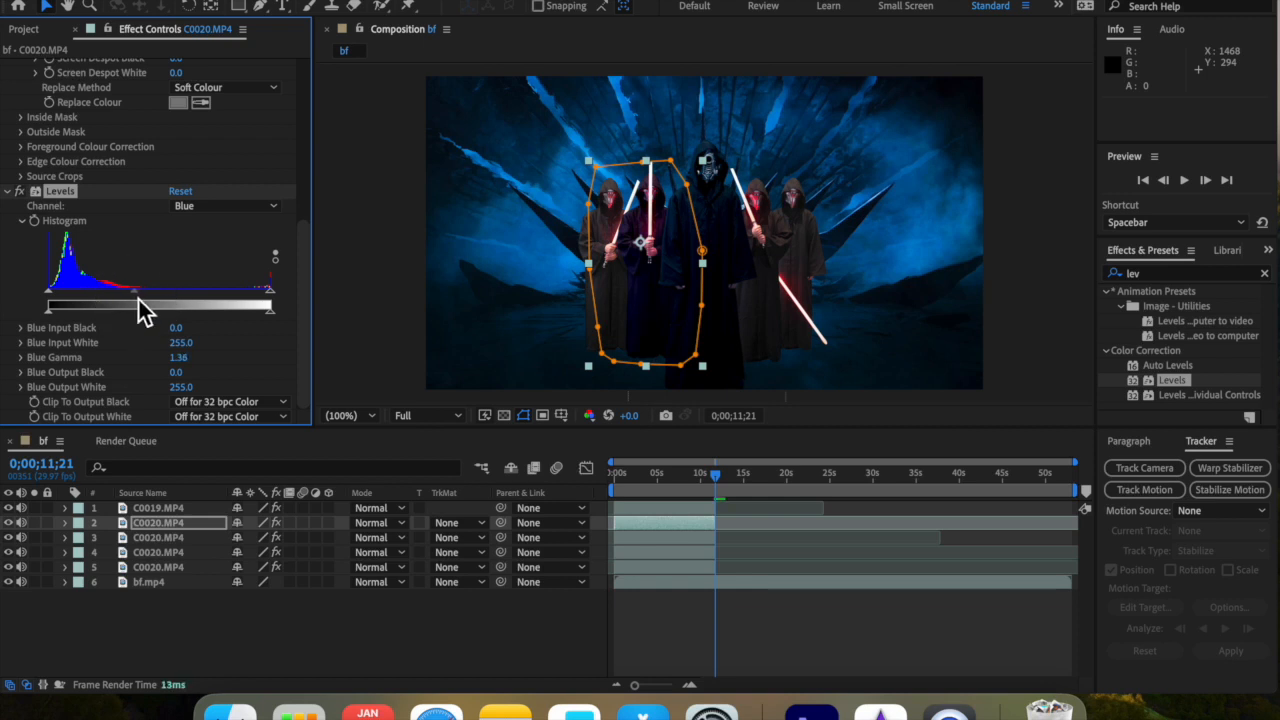
Step: Lower the Red channel's gamma to 0.46 in the layer 2 Levels effect and deselect the layer
left_click(213, 208)
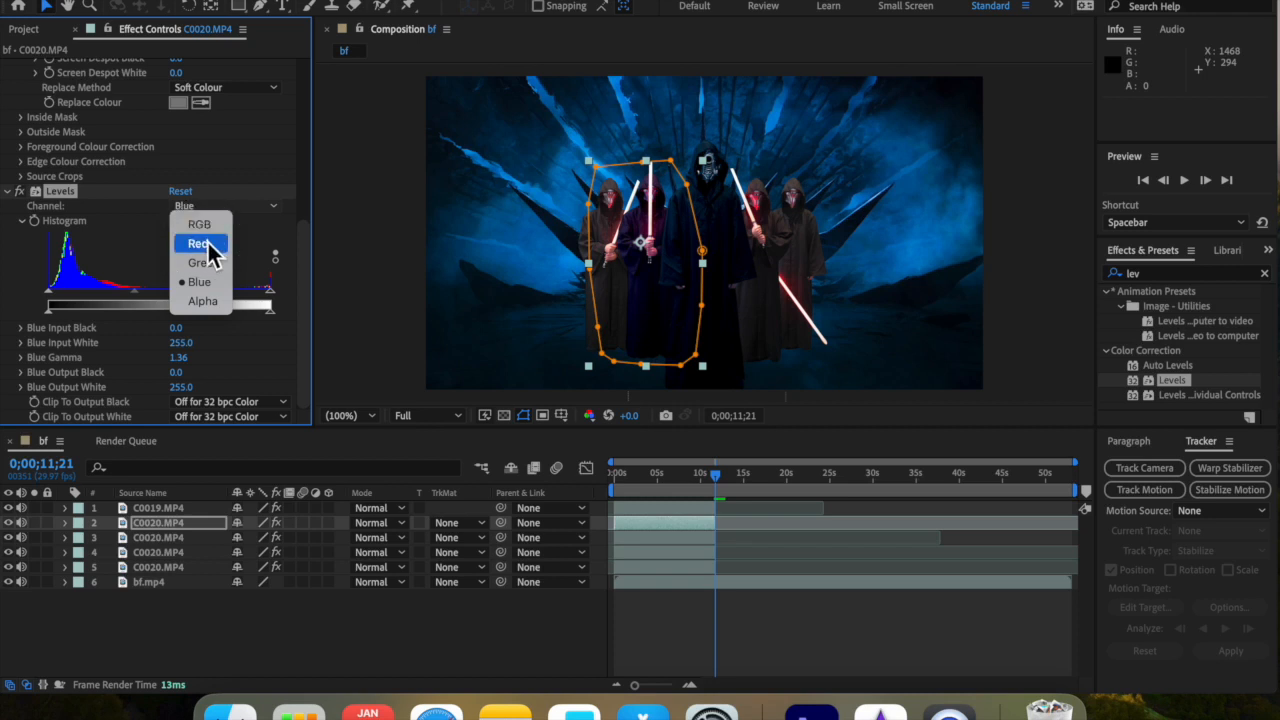
left_click(208, 243)
left_click_drag(164, 294, 198, 305)
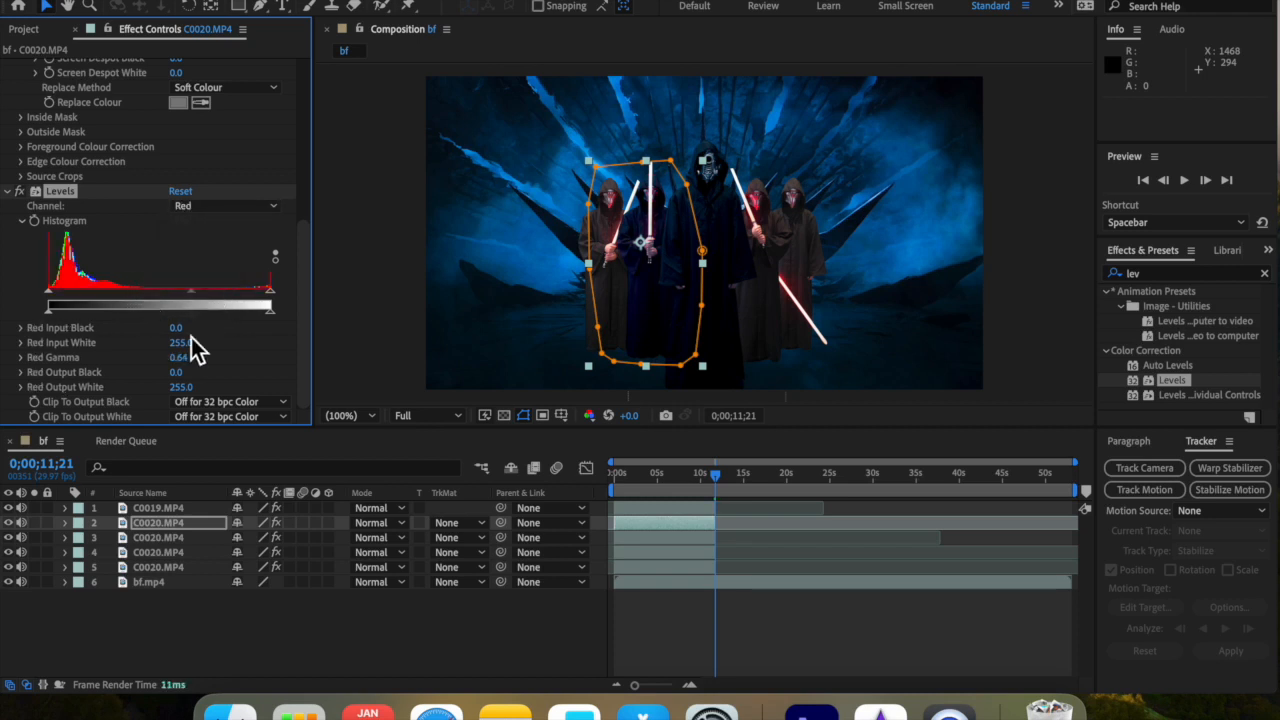
left_click(173, 630)
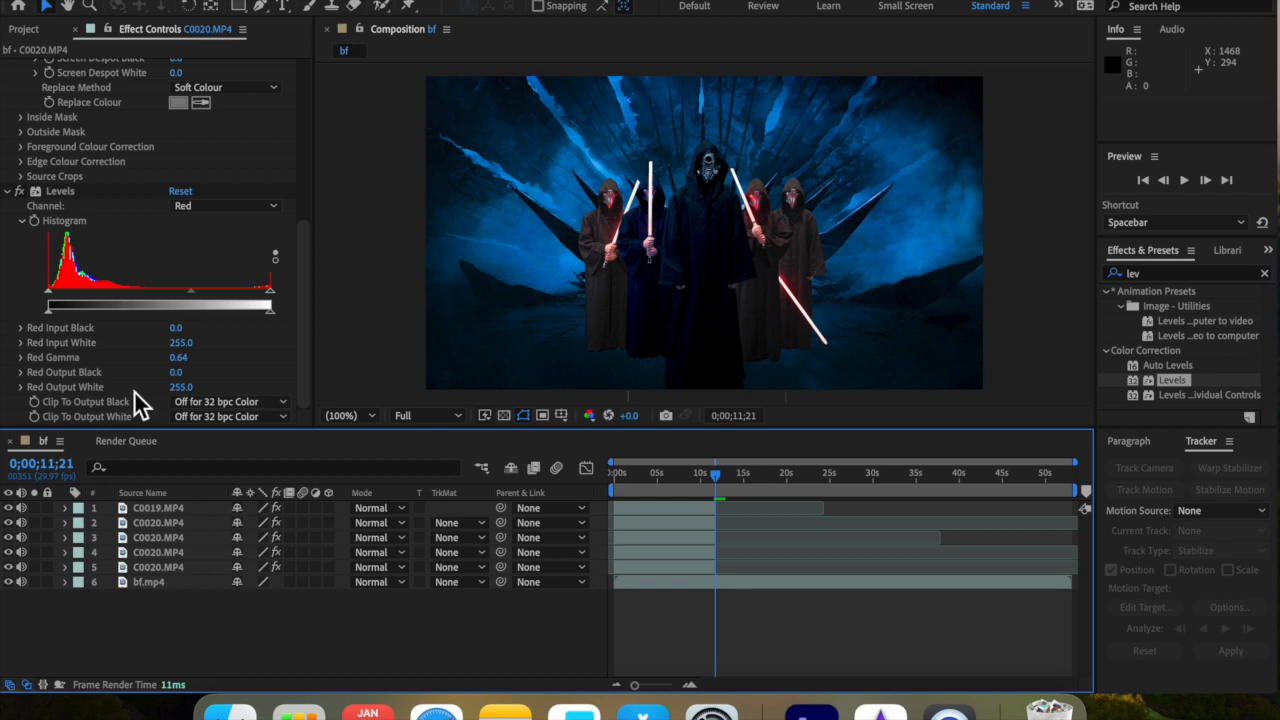
mouse_move(195, 296)
left_mouse_down()
mouse_move(226, 308)
mouse_move(214, 298)
left_mouse_up()
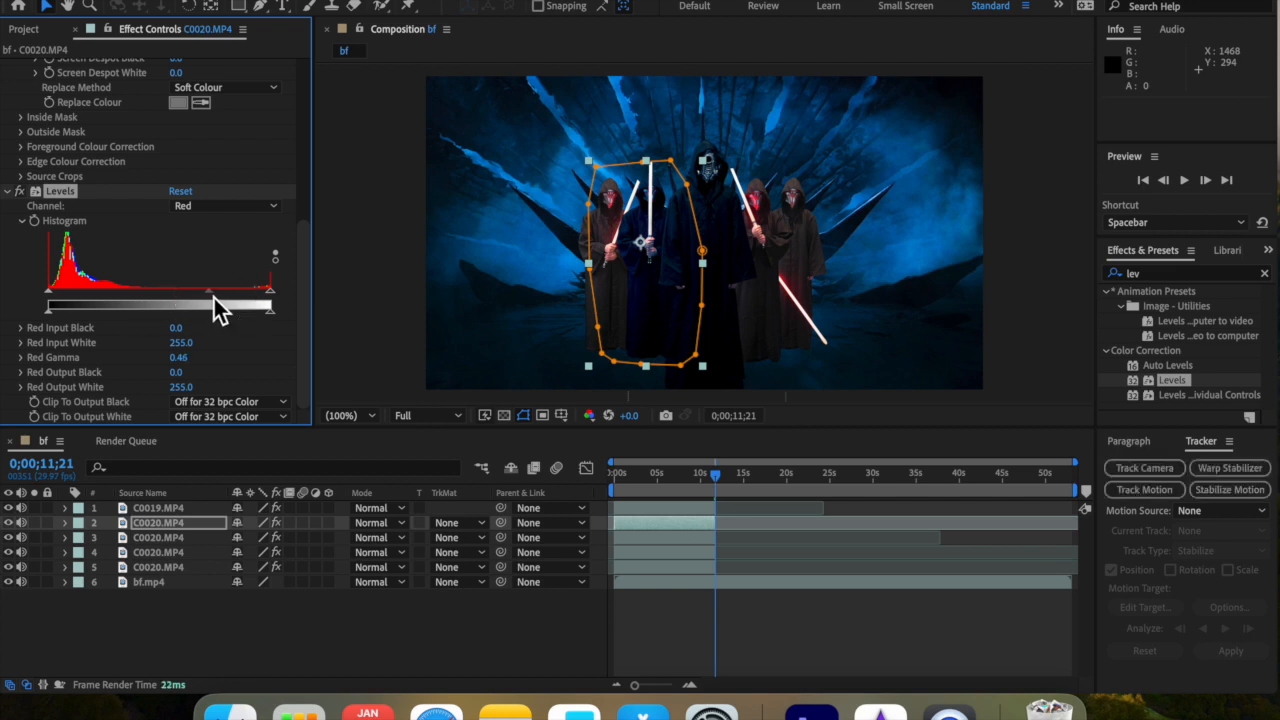
left_click(181, 611)
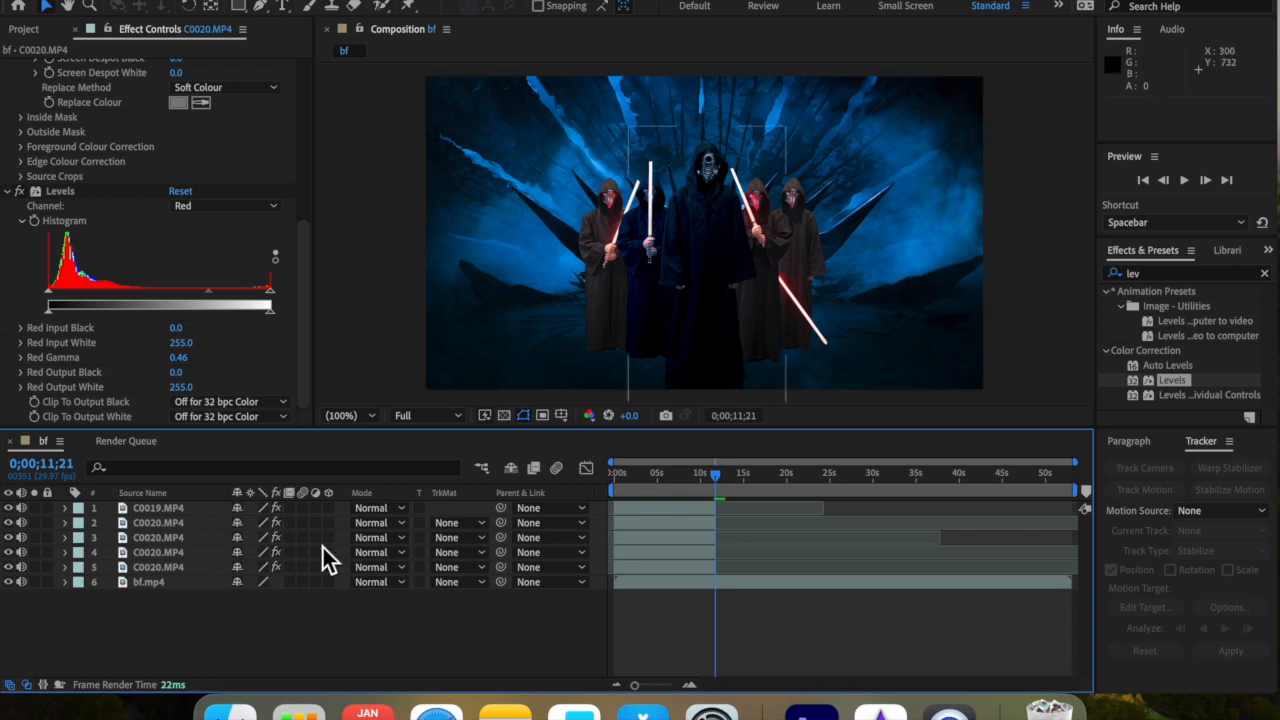
Step: Rebalance the Blue and Red channels in the central C0019.MP4 figure's Levels effect for a stronger blue tint
left_click(159, 509)
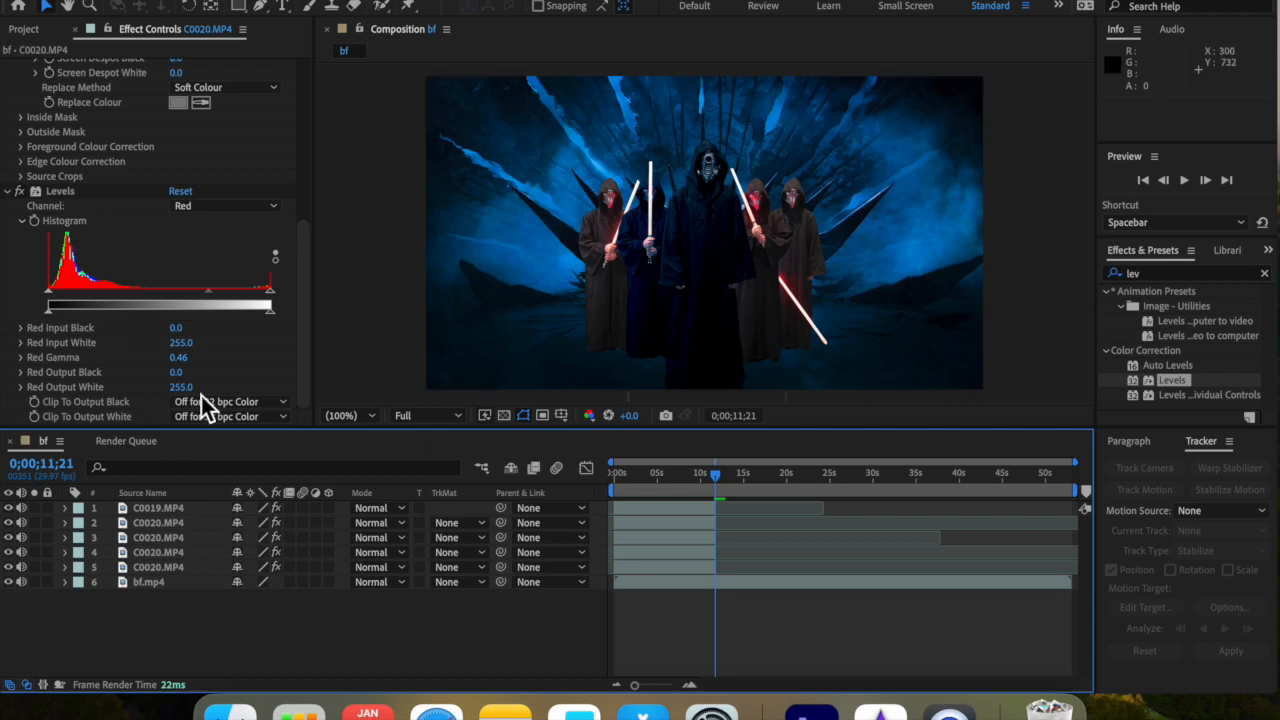
left_click(198, 206)
left_click(200, 280)
left_click(196, 206)
left_click(198, 243)
left_click(198, 206)
left_click(205, 284)
Step: Apply Levels to the C0020.MP4 clip on layer 3, right of the central figure, with RGB Input Black at 35.7
left_click(159, 538)
double_click(1172, 380)
left_click(177, 328)
type("35.7")
left_click(139, 617)
Step: Tint the layer 3 figure blue in Levels by adjusting its Blue channel and setting the Red channel's gamma to 0.38
left_click(198, 206)
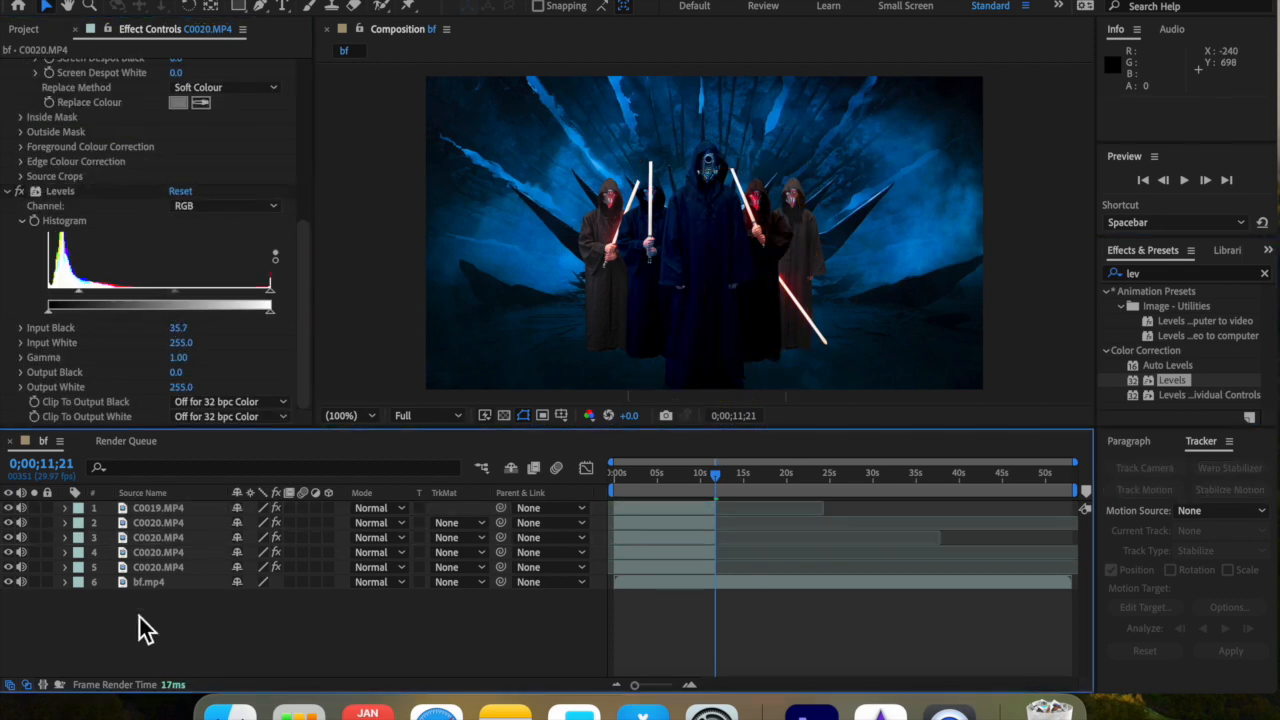
left_click(205, 282)
left_click(198, 206)
left_click(198, 243)
left_click_drag(162, 294, 223, 294)
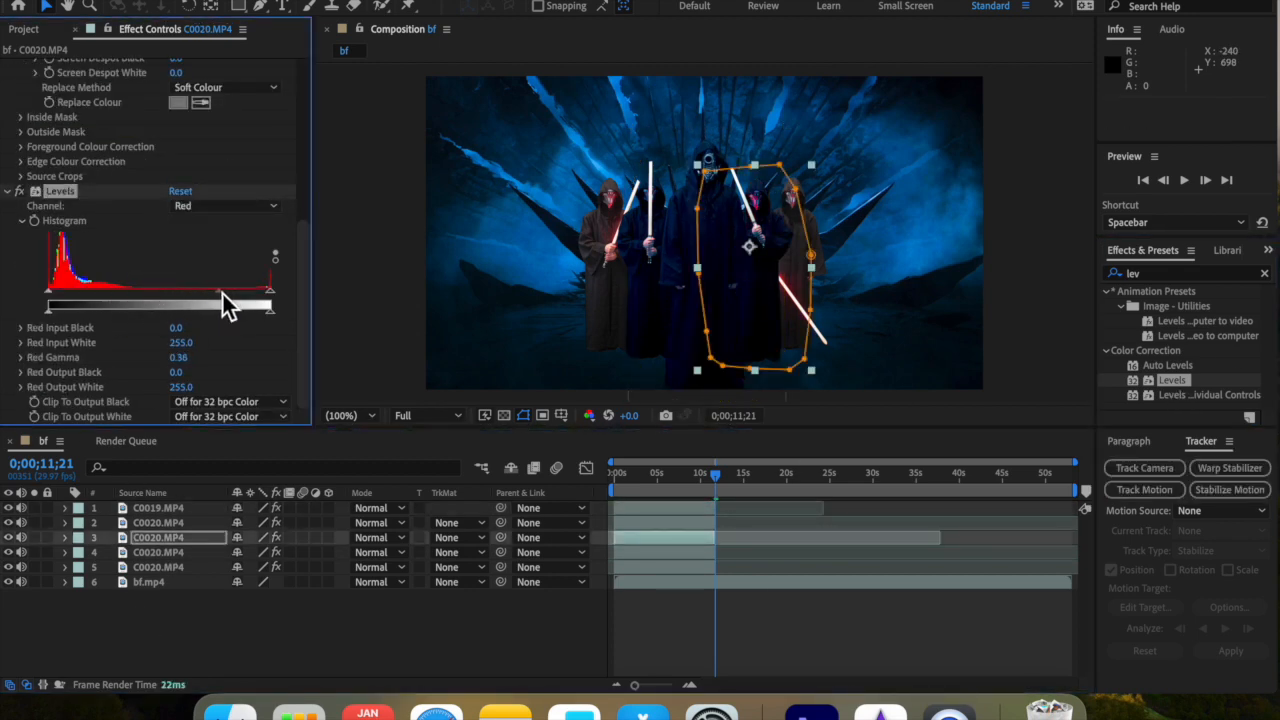
Step: Apply Levels to the C0020.MP4 clip on layer 4, the far-right figure, with RGB Input Black at 35.7
left_click_drag(1172, 380, 686, 554)
left_click(177, 328)
type("35.7")
left_click(149, 646)
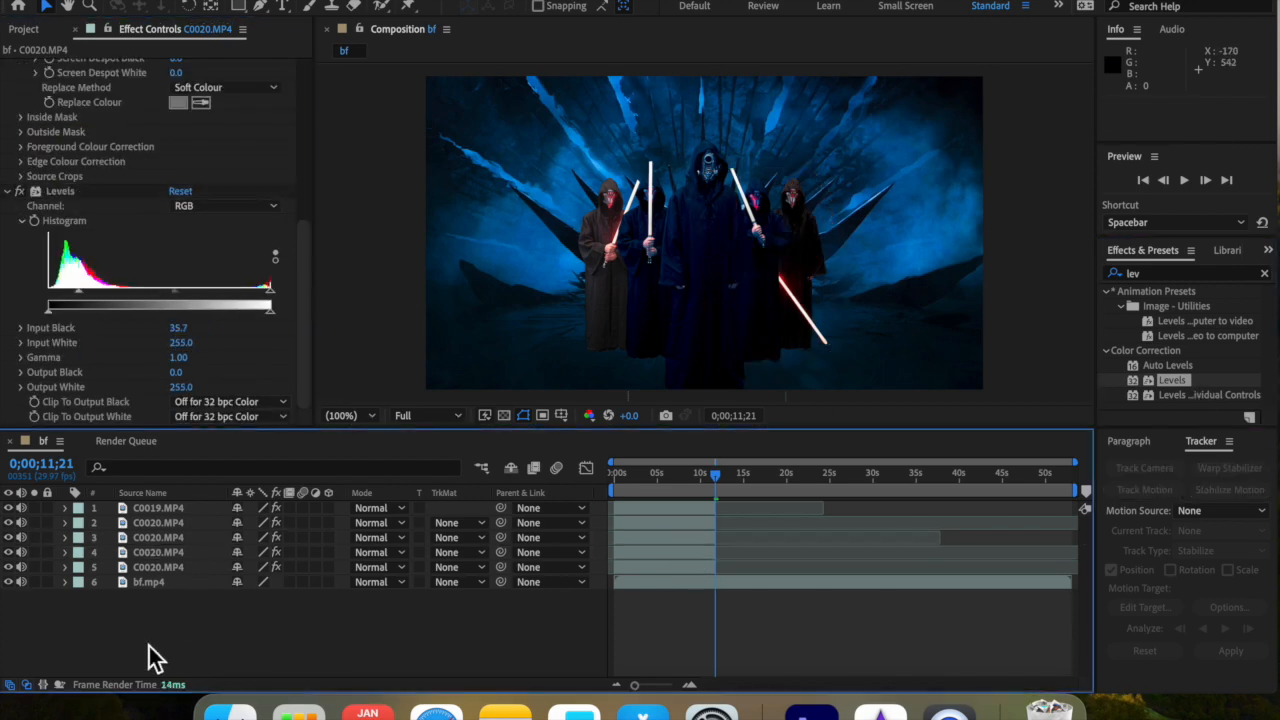
Step: Tint the far-right figure on layer 4 blue in Levels by adjusting its Blue channel and lowering the Red channel's gamma
left_click(198, 206)
left_click(205, 282)
left_click(198, 206)
left_click(198, 243)
left_click_drag(160, 296, 206, 297)
Step: Apply Levels to the C0020.MP4 clip on layer 5, the far-left figure, with RGB Input Black at 35.7
left_click_drag(1172, 380, 686, 568)
left_click(180, 328)
type("35.7")
left_click(191, 612)
Step: Tint the layer 5 figure blue in Levels by adjusting its Blue channel and setting Red gamma to 0.49, leaving no layer selected
left_click(198, 206)
left_click(205, 282)
left_click_drag(164, 296, 206, 296)
left_click(198, 206)
left_click(198, 243)
left_click(191, 612)
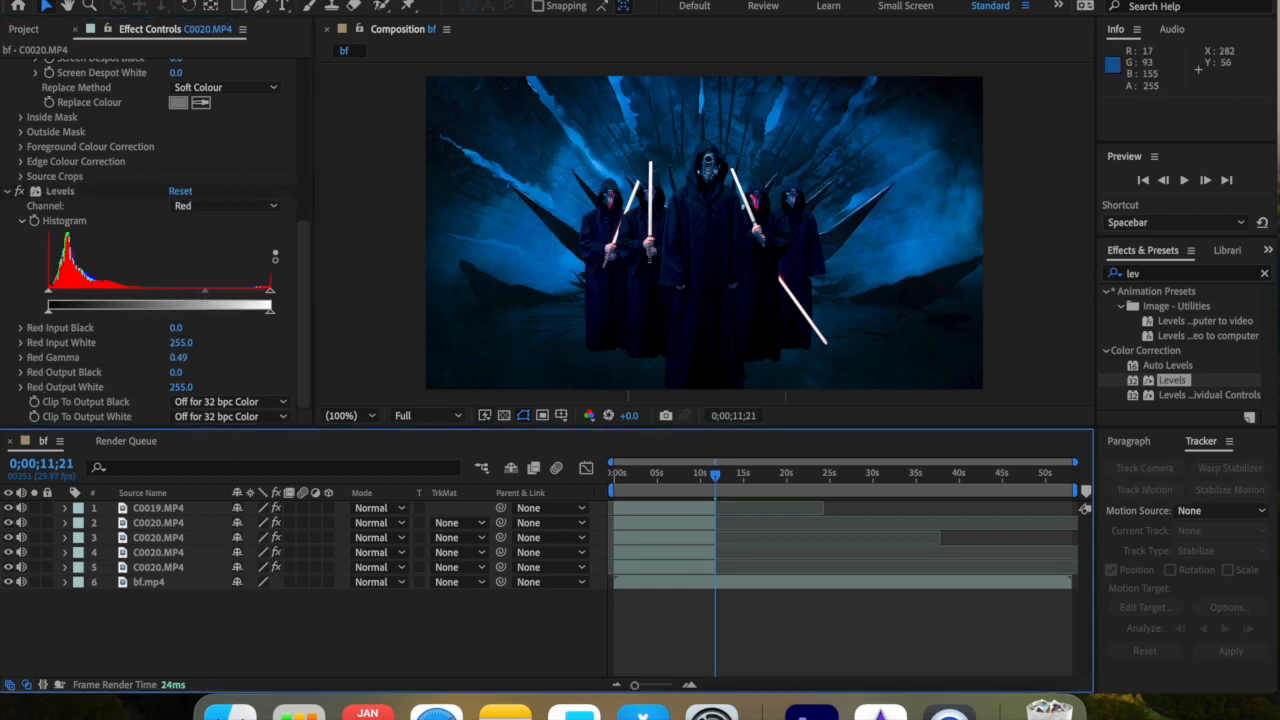